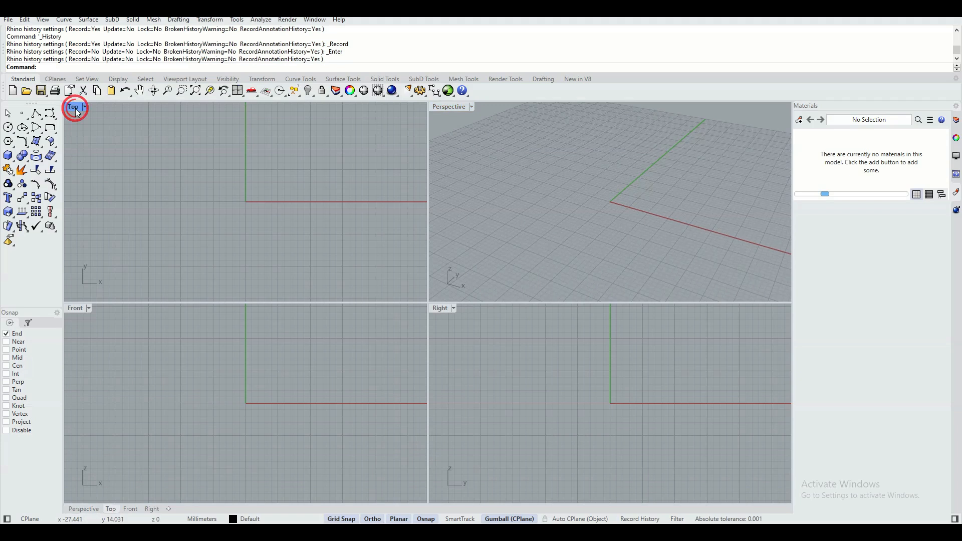
Maximize the Top viewport and turn on Always Record History and Update Children for history recording
{"action": "double_click", "coordinate": [76, 108]}
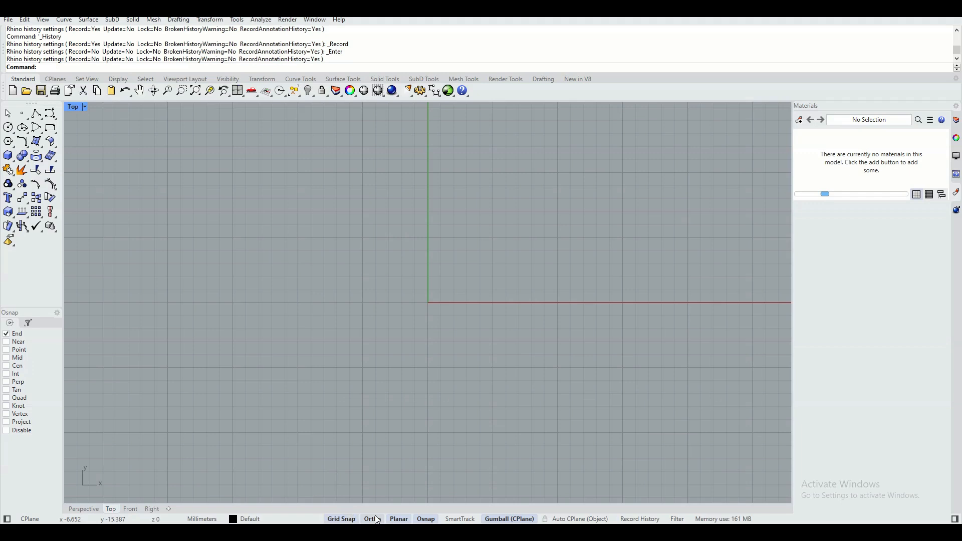
{"action": "right_click", "coordinate": [642, 519]}
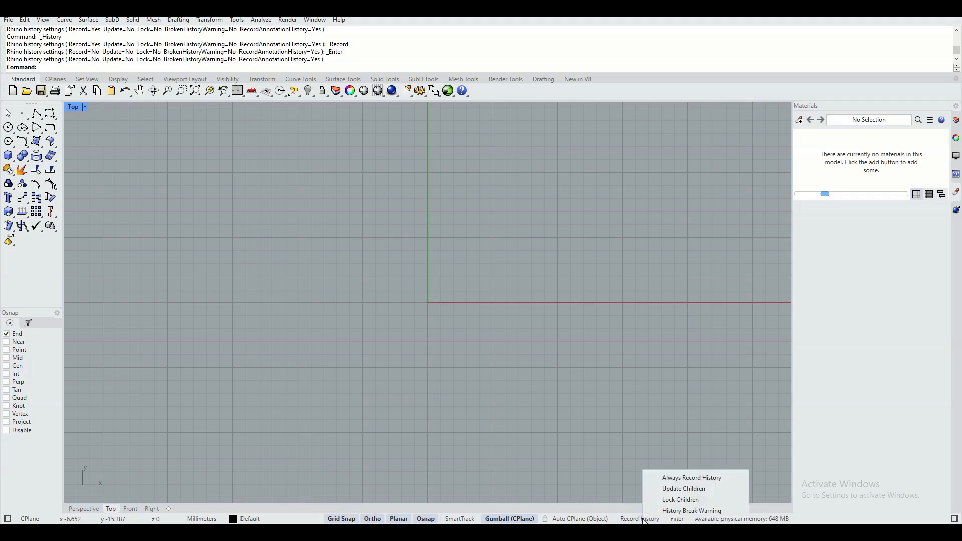
{"action": "left_click", "coordinate": [721, 478]}
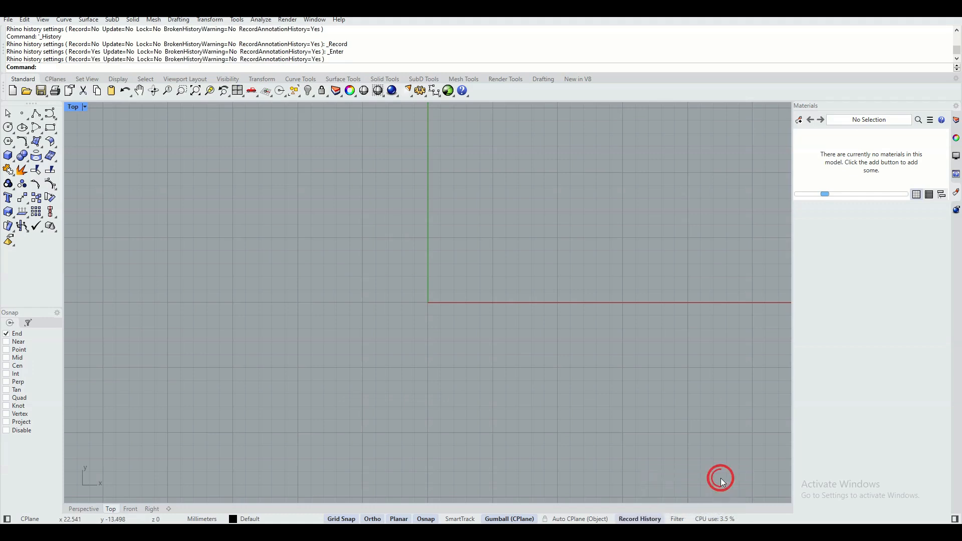
{"action": "right_click", "coordinate": [641, 520]}
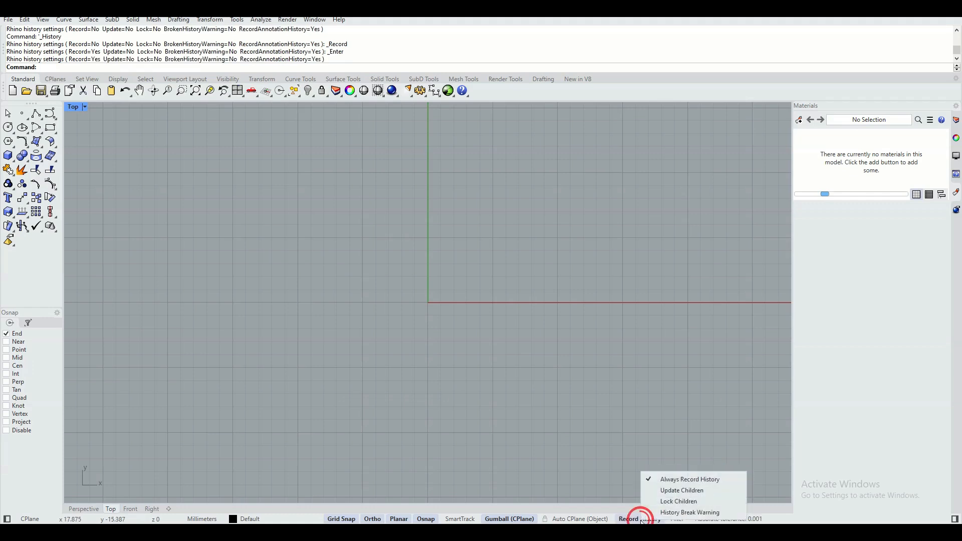
{"action": "left_click", "coordinate": [697, 493]}
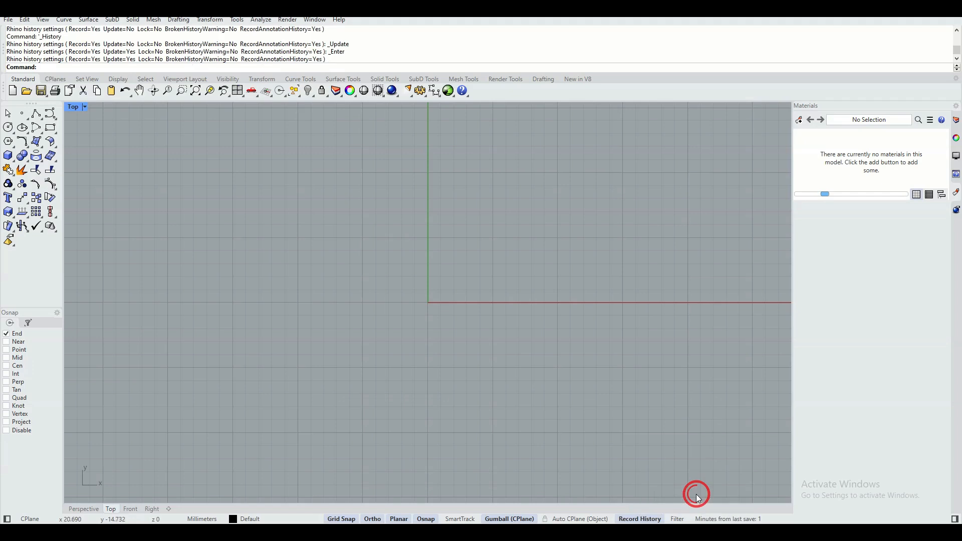
Draw a circle about 18 mm in diameter centred on the origin (0)
{"action": "left_click", "coordinate": [8, 127]}
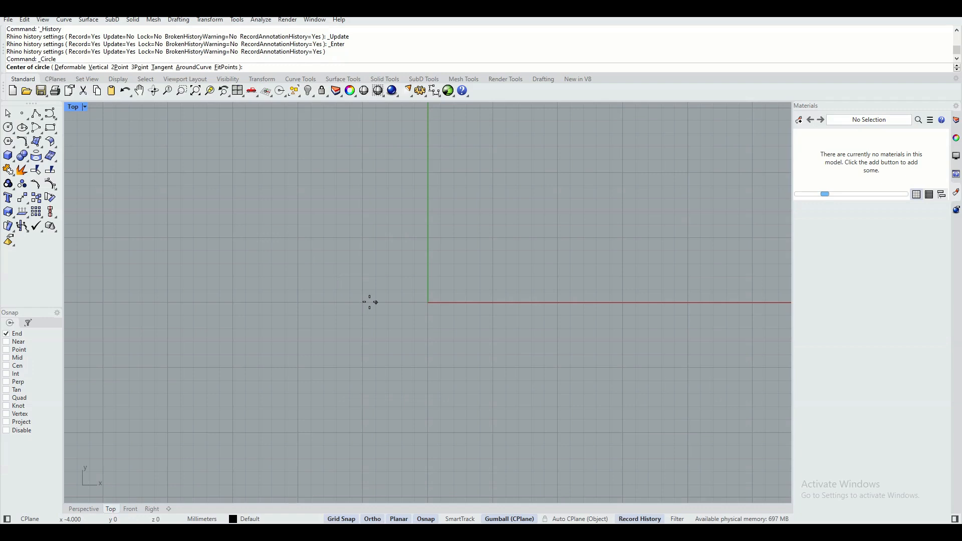
{"action": "type", "text": "0"}
{"action": "key", "text": "Return"}
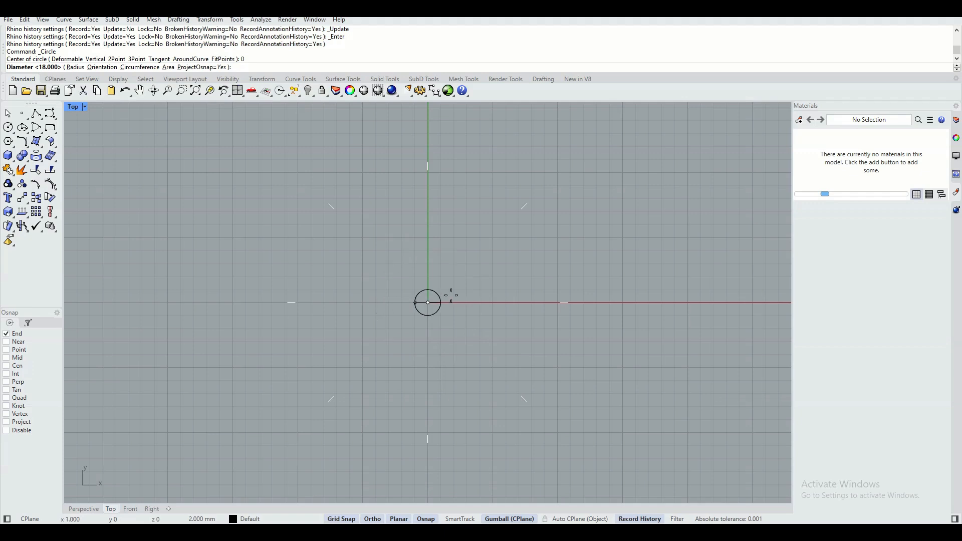
{"action": "left_click", "coordinate": [498, 302]}
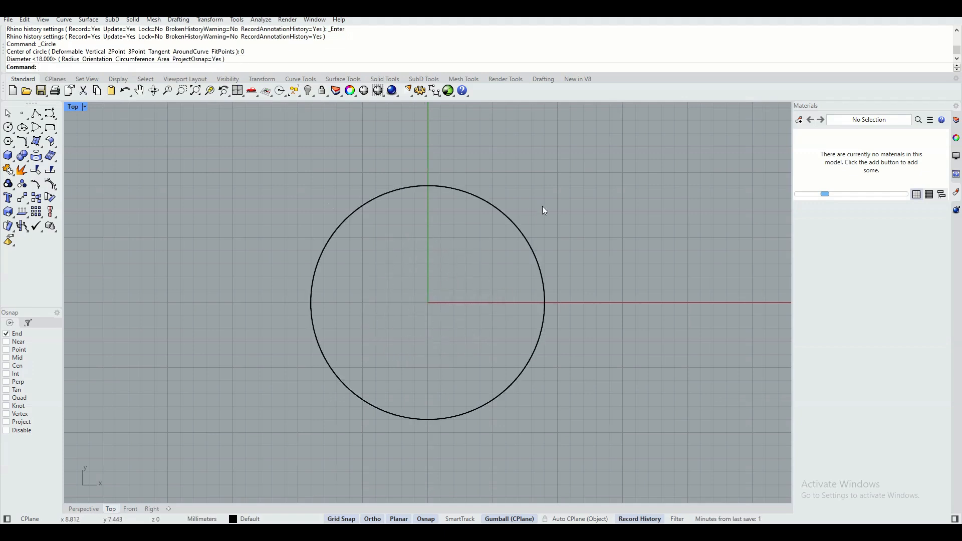
Measure the circle's length
{"action": "right_click_drag", "start_coordinate": [543, 206], "coordinate": [498, 216]}
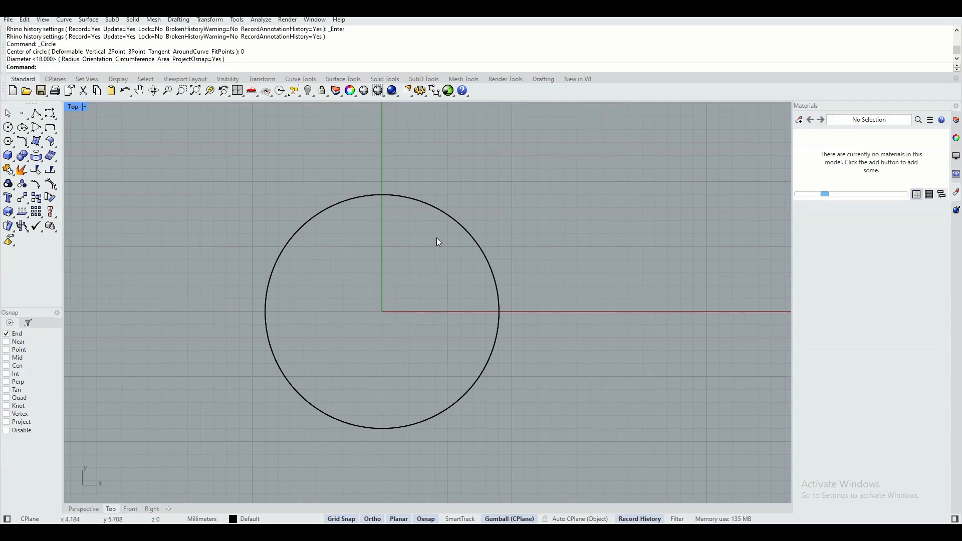
{"action": "scroll", "coordinate": [437, 238], "scroll_direction": "down", "scroll_amount": 2}
{"action": "scroll", "coordinate": [485, 239], "scroll_direction": "down", "scroll_amount": 2}
{"action": "right_click_drag", "start_coordinate": [503, 228], "coordinate": [354, 344]}
{"action": "left_click", "coordinate": [274, 321]}
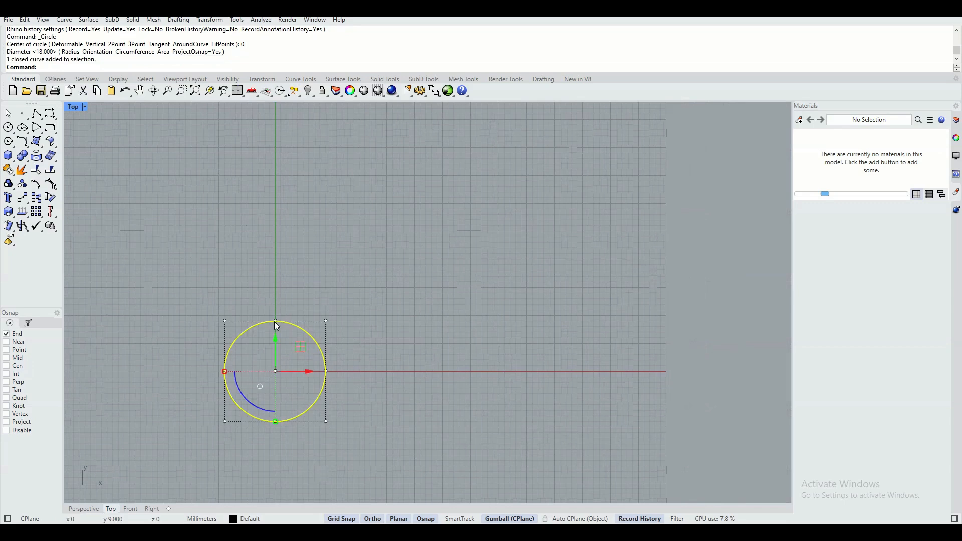
{"action": "left_click", "coordinate": [261, 20]}
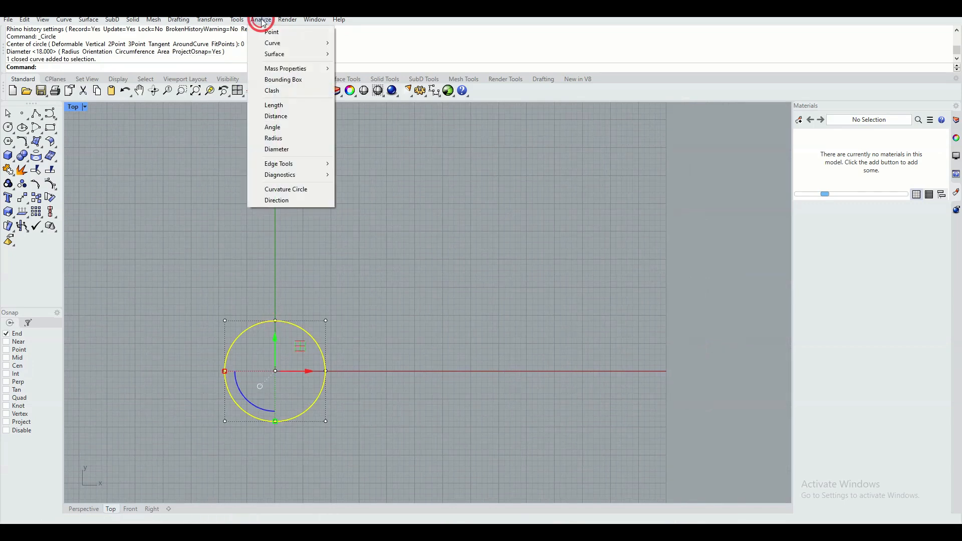
{"action": "left_click", "coordinate": [293, 105]}
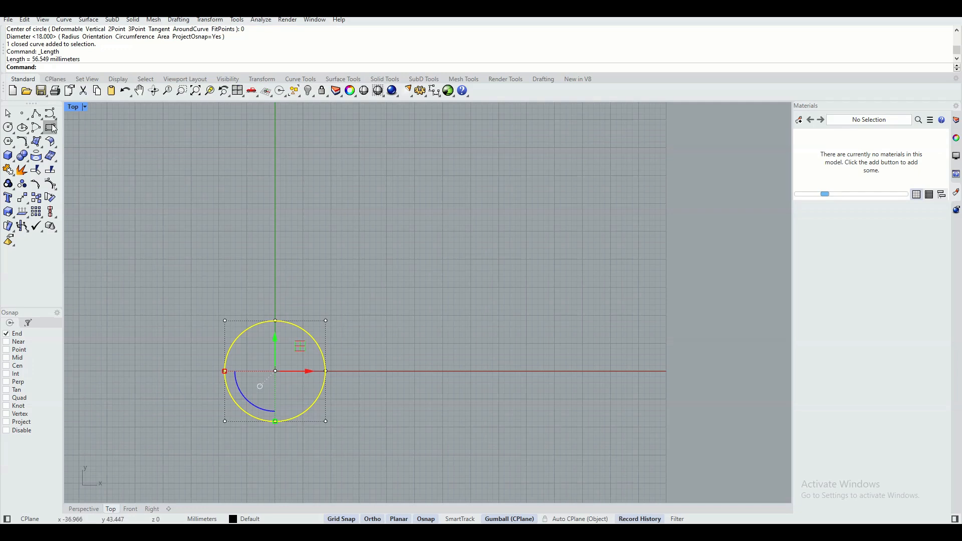
{"action": "left_click", "coordinate": [180, 178]}
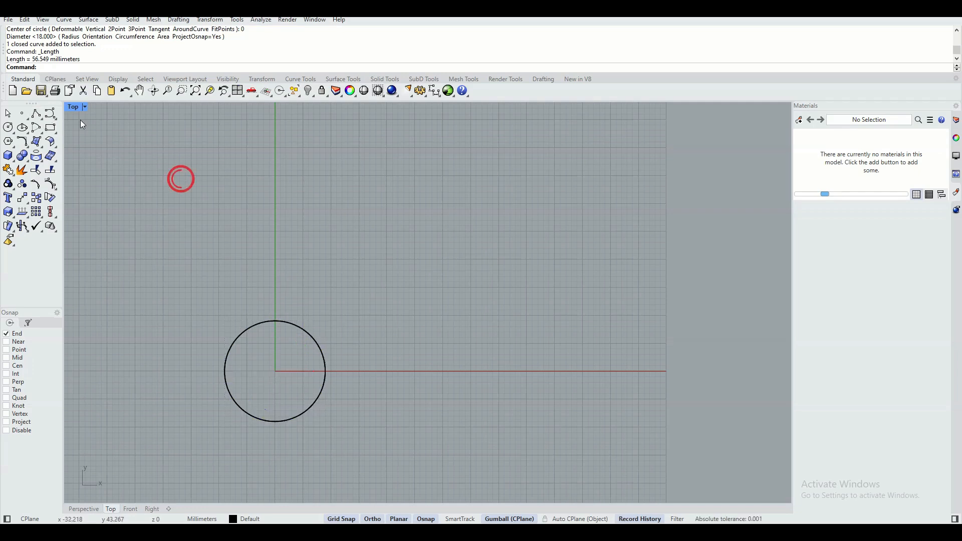
Draw a line parallel to the Y axis from x = 20 on the X axis, with the circle's copied length of 56.549 mm
{"action": "left_click", "coordinate": [43, 120]}
{"action": "left_click", "coordinate": [50, 121]}
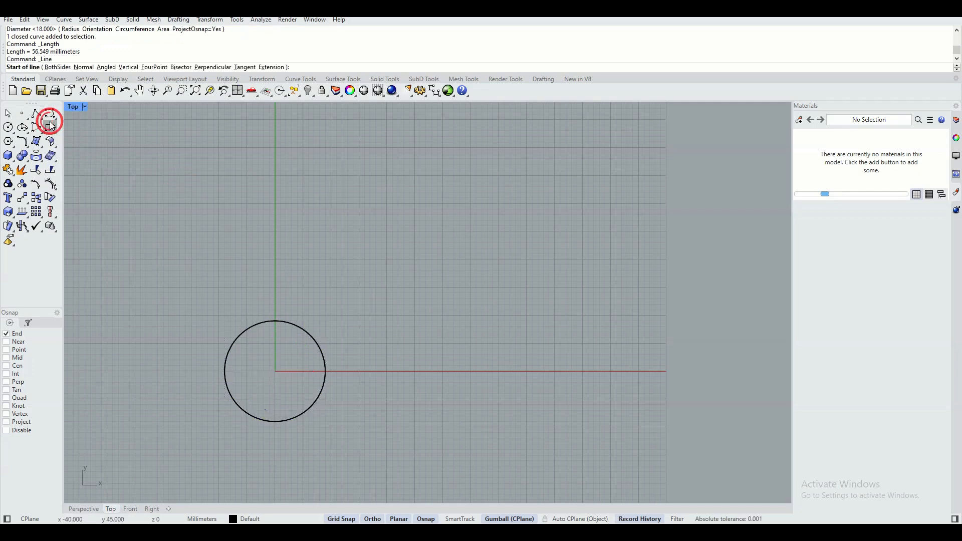
{"action": "left_click", "coordinate": [388, 371]}
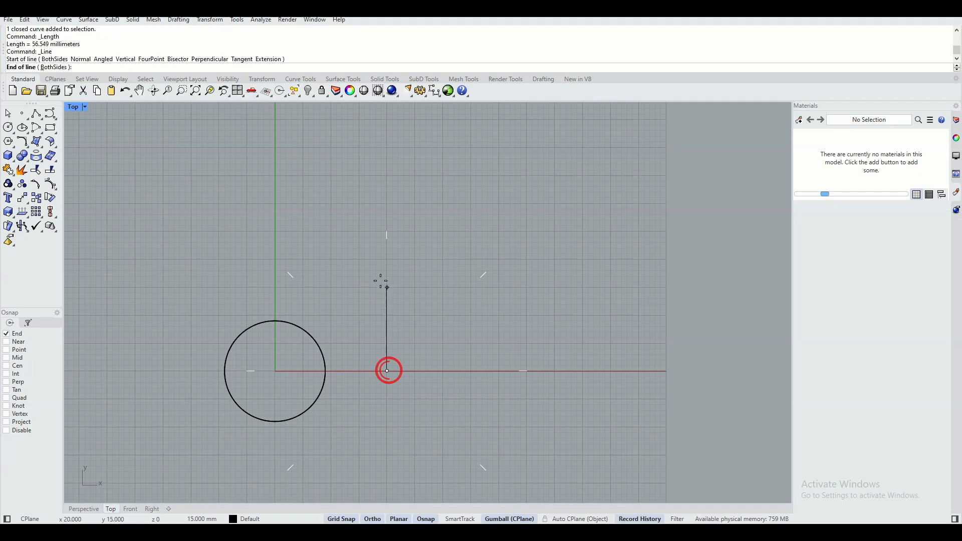
{"action": "left_click", "coordinate": [33, 43]}
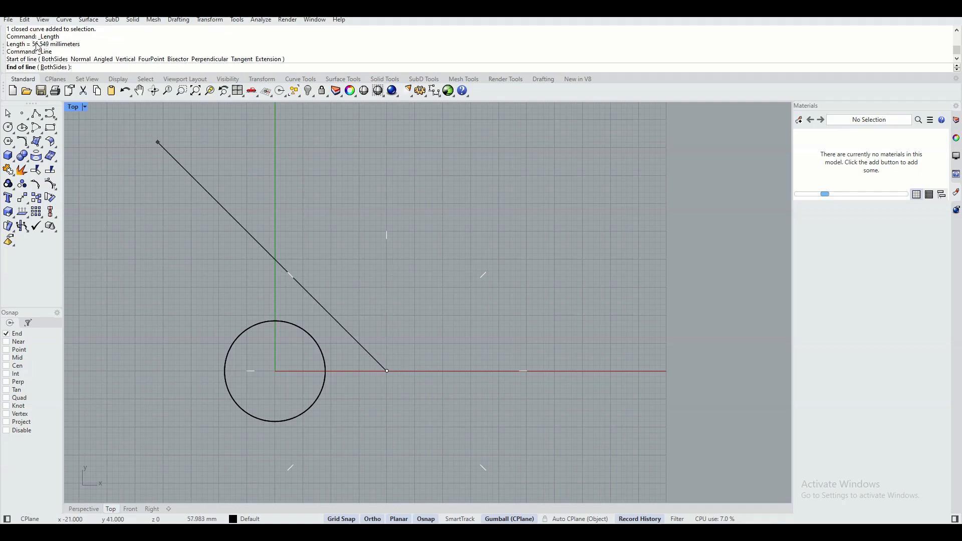
{"action": "left_click_drag", "start_coordinate": [32, 45], "coordinate": [50, 49]}
{"action": "right_click", "coordinate": [44, 49]}
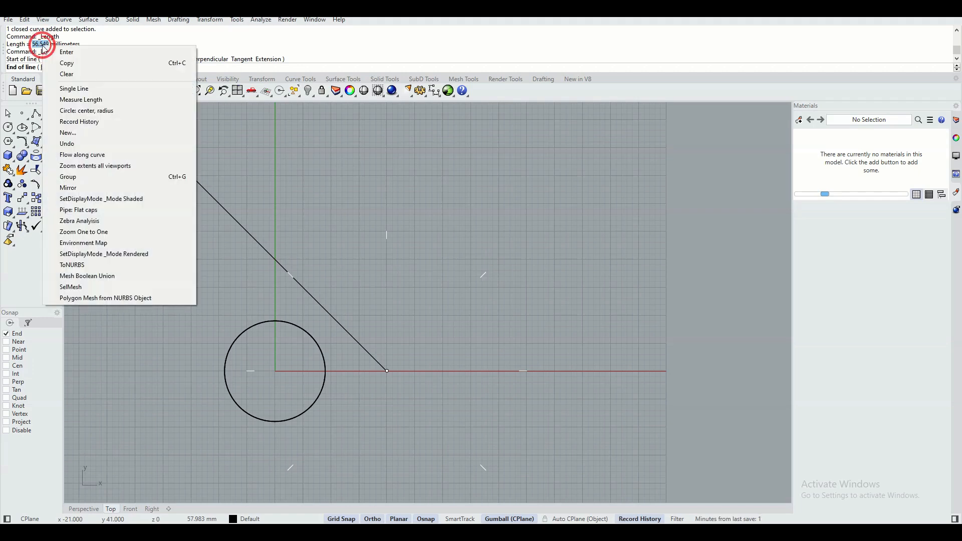
{"action": "left_click", "coordinate": [78, 64]}
{"action": "left_click", "coordinate": [122, 67]}
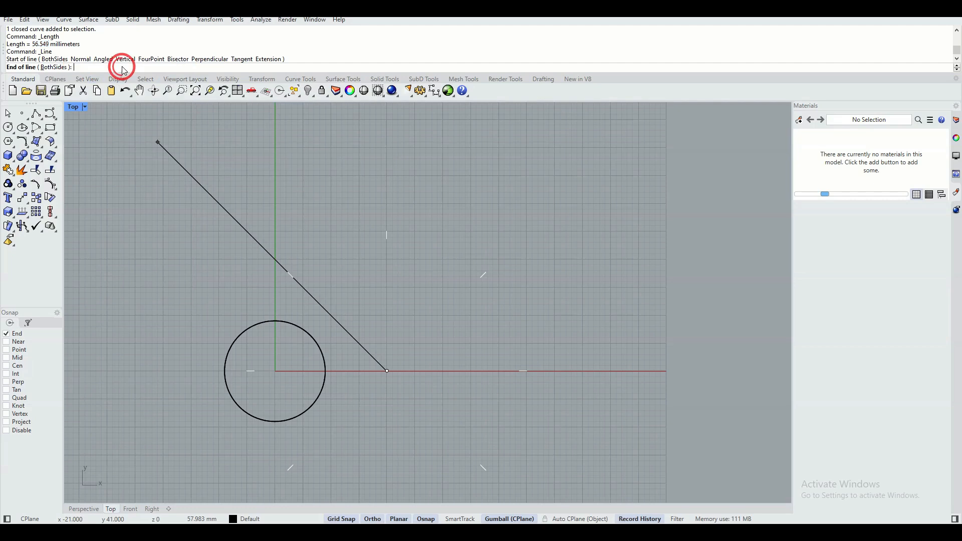
{"action": "right_click", "coordinate": [86, 69]}
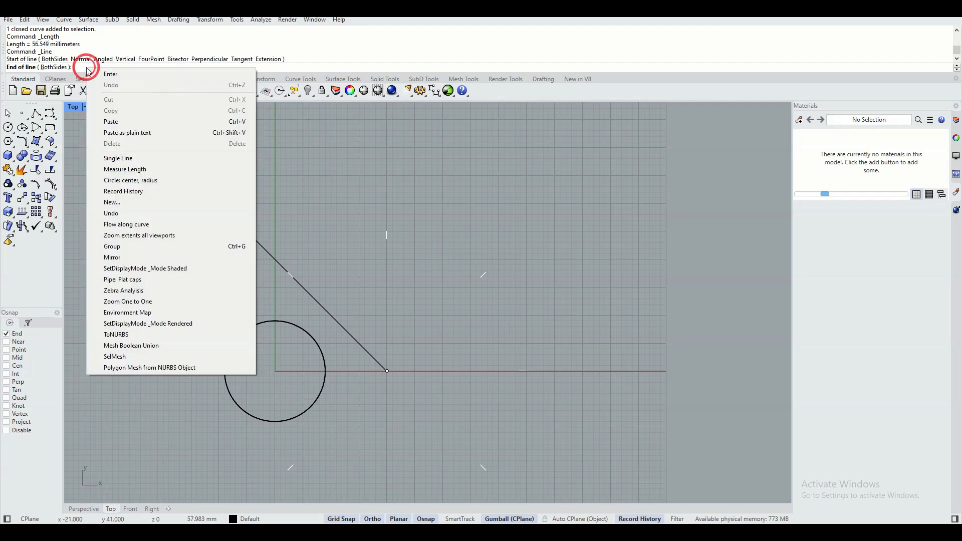
{"action": "left_click", "coordinate": [135, 120]}
{"action": "key", "text": "Return"}
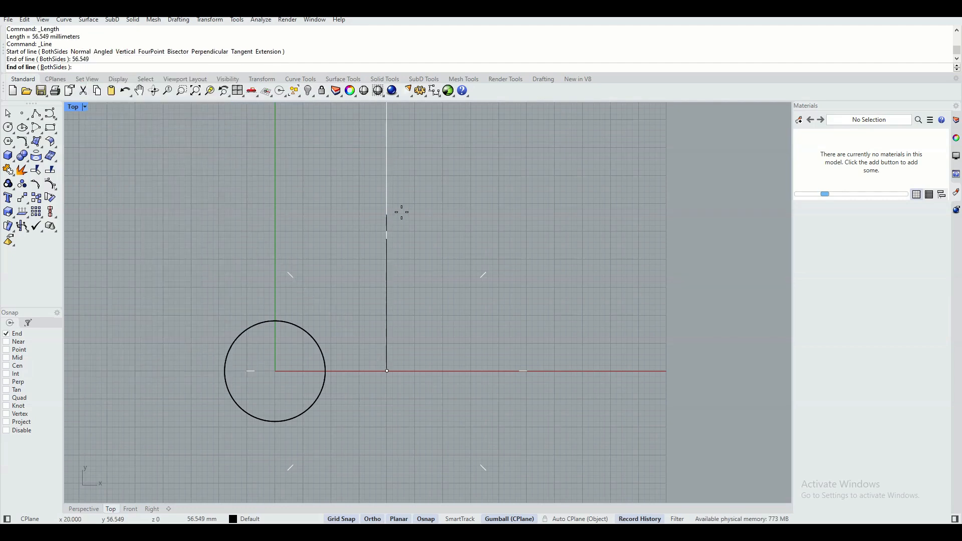
{"action": "left_click", "coordinate": [410, 166]}
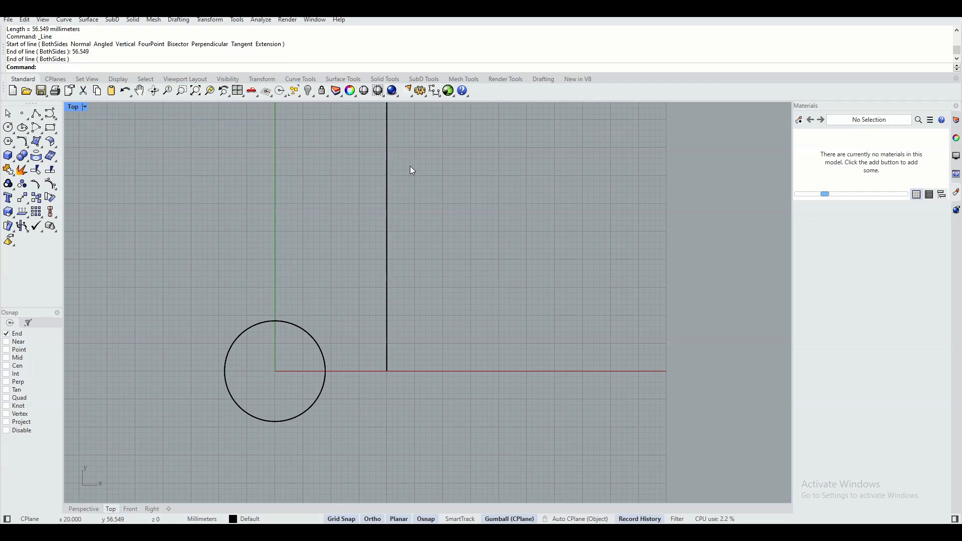
Measure the lengths of the straight line and the circle to compare them
{"action": "scroll", "coordinate": [443, 250], "scroll_direction": "down", "scroll_amount": 6}
{"action": "right_click_drag", "start_coordinate": [459, 262], "coordinate": [460, 286]}
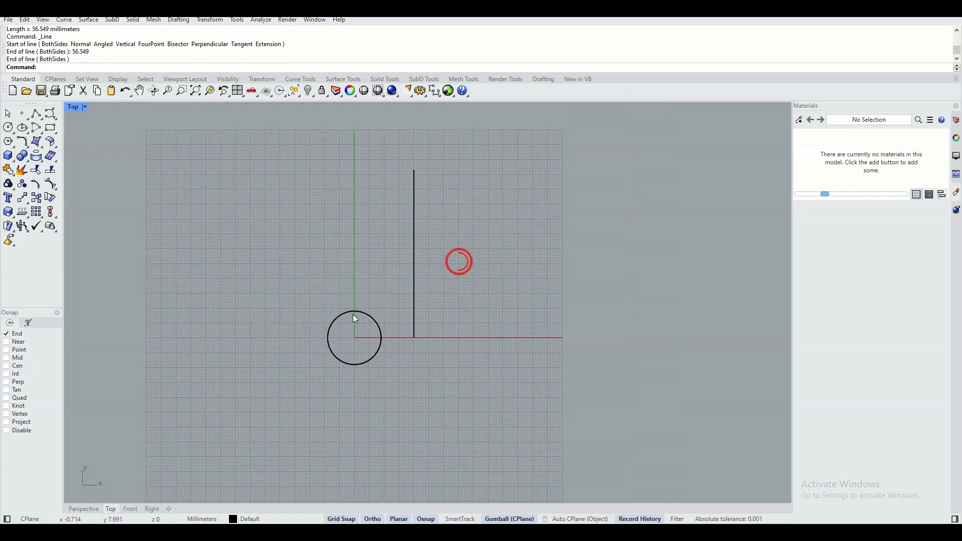
{"action": "left_click", "coordinate": [263, 20]}
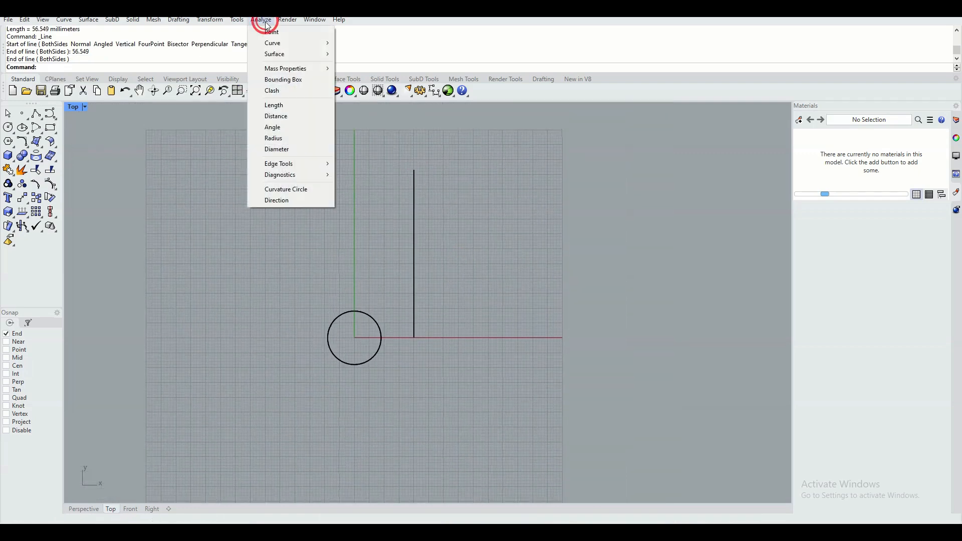
{"action": "left_click", "coordinate": [311, 105]}
{"action": "left_click", "coordinate": [413, 195]}
{"action": "right_click", "coordinate": [489, 194]}
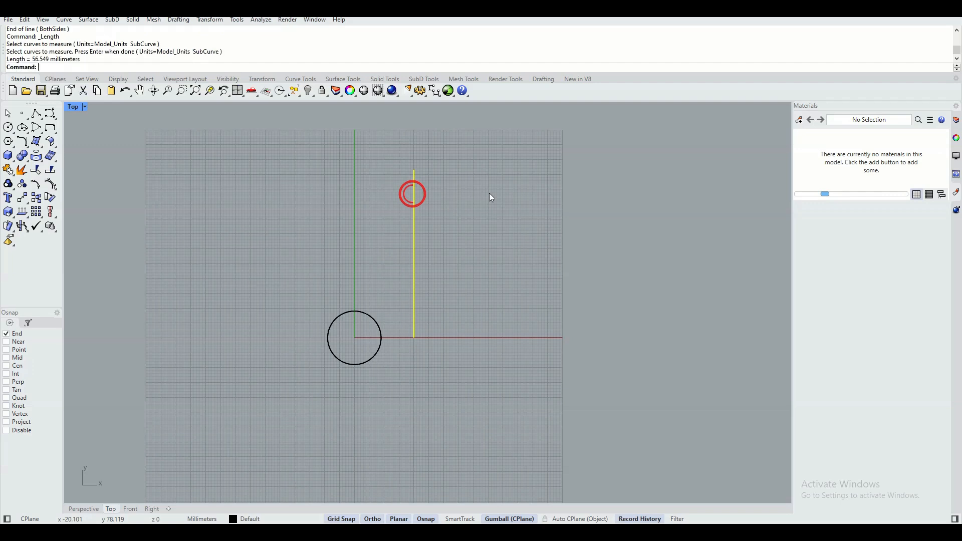
{"action": "left_click", "coordinate": [355, 311]}
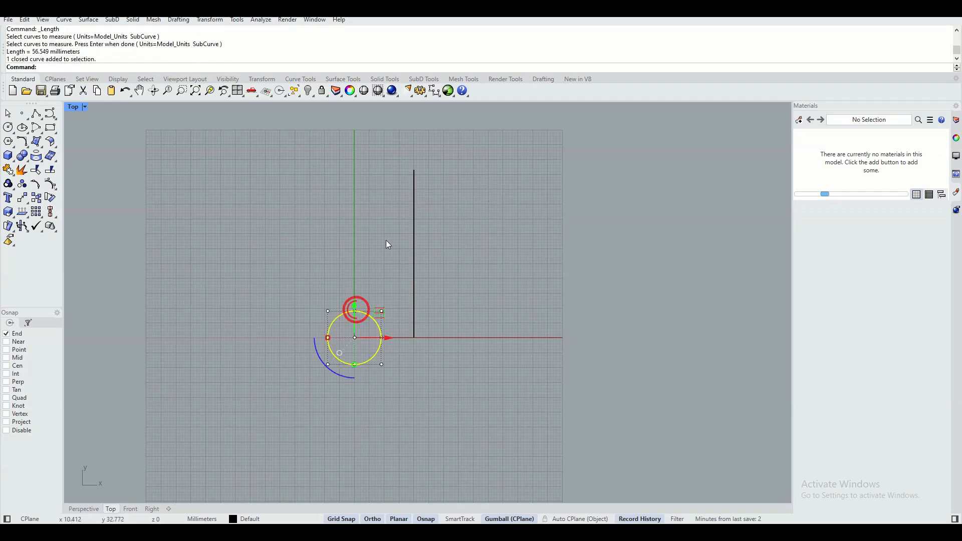
{"action": "right_click", "coordinate": [386, 239]}
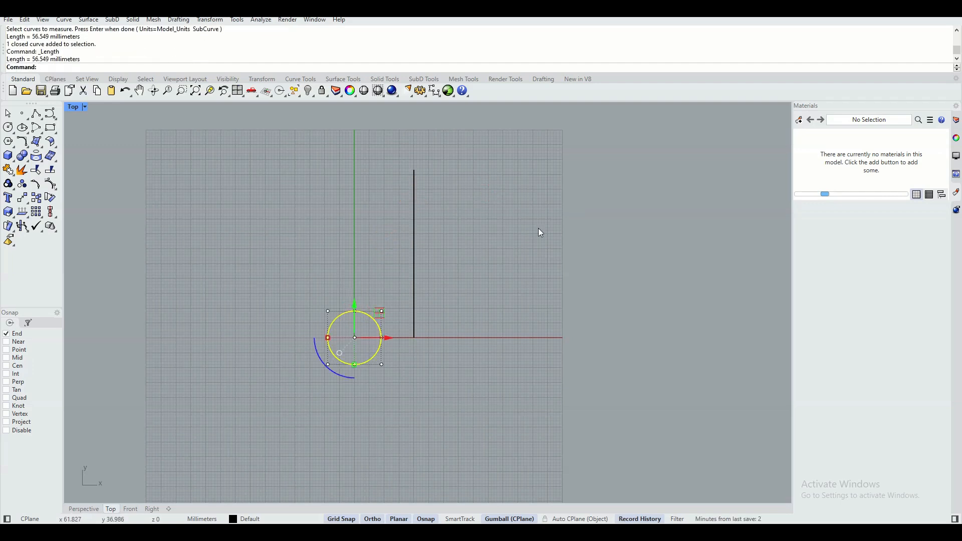
{"action": "left_click", "coordinate": [540, 245]}
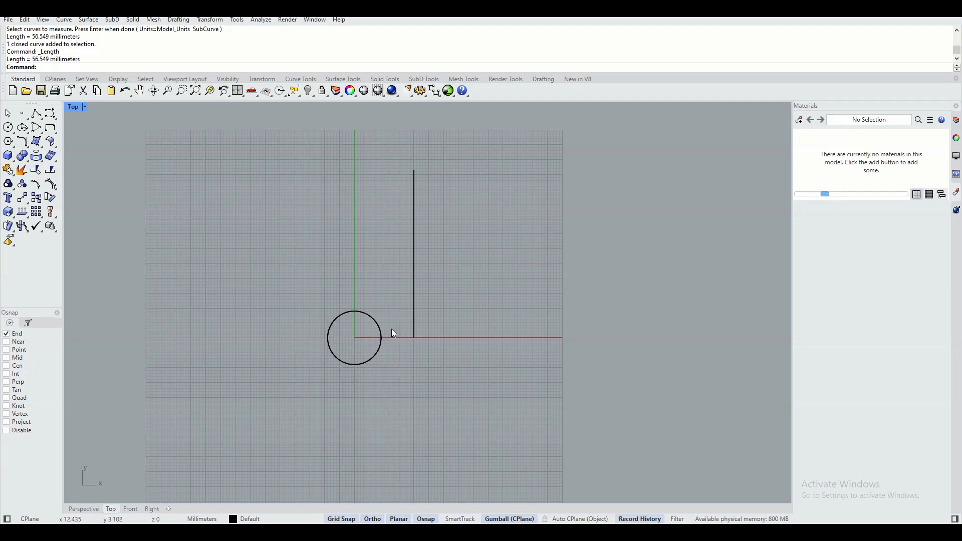
In the Perspective view, create a flat-capped pipe along the straight line with start and end diameters of 2 mm
{"action": "left_click", "coordinate": [84, 509]}
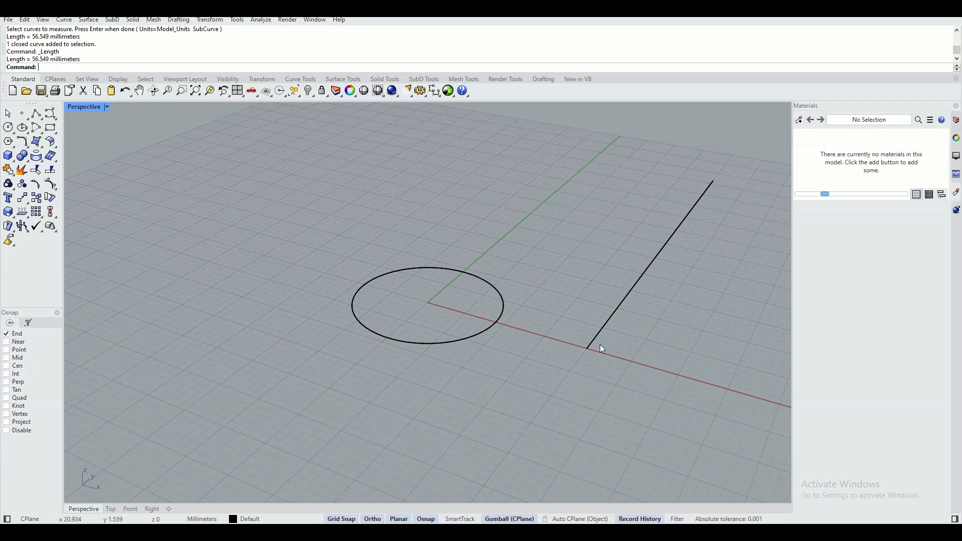
{"action": "left_click", "coordinate": [626, 296]}
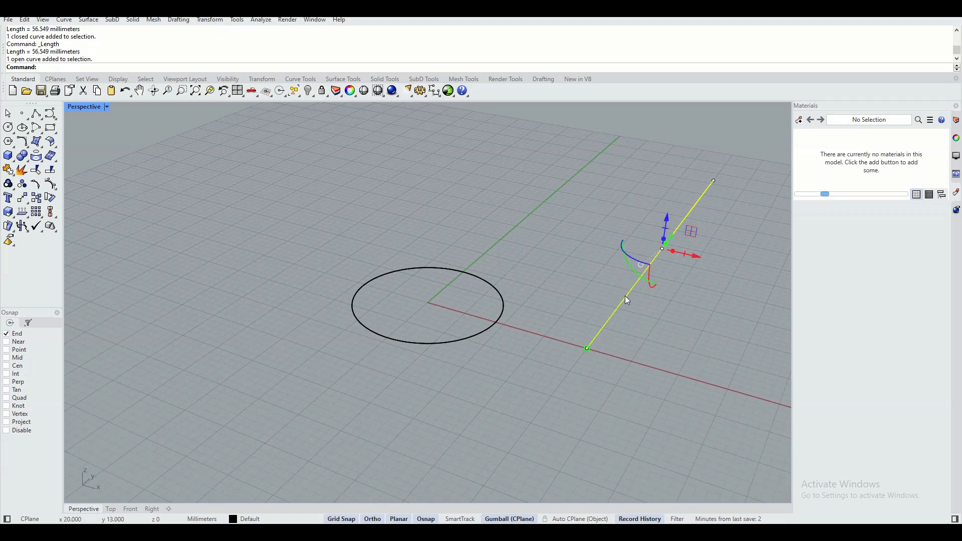
{"action": "left_click", "coordinate": [12, 161]}
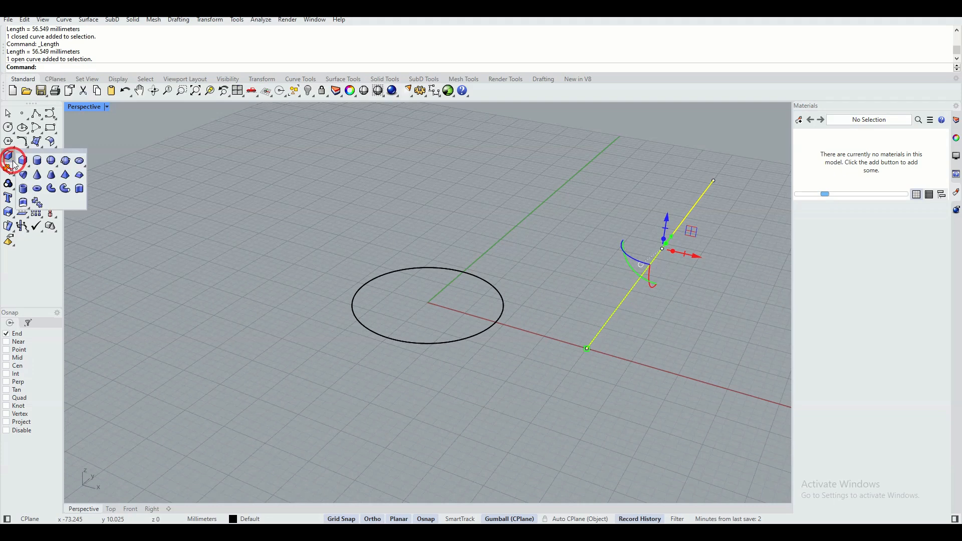
{"action": "left_click", "coordinate": [52, 190]}
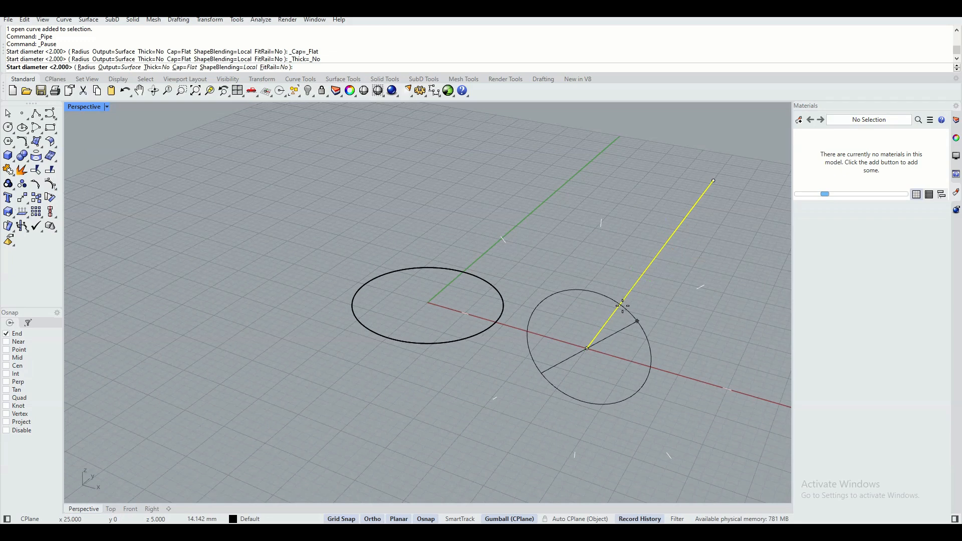
{"action": "type", "text": "2"}
{"action": "key", "text": "Return"}
{"action": "type", "text": "2"}
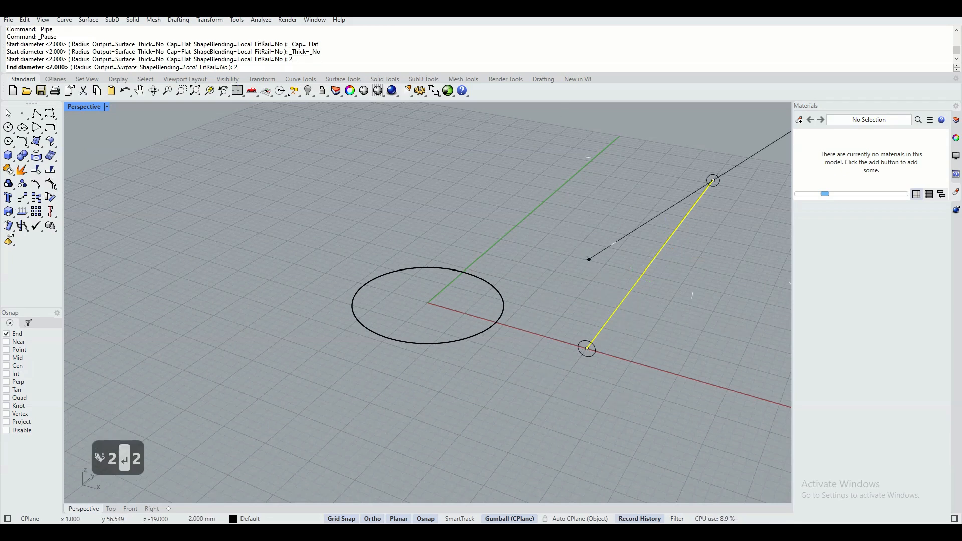
{"action": "key", "text": "Return"}
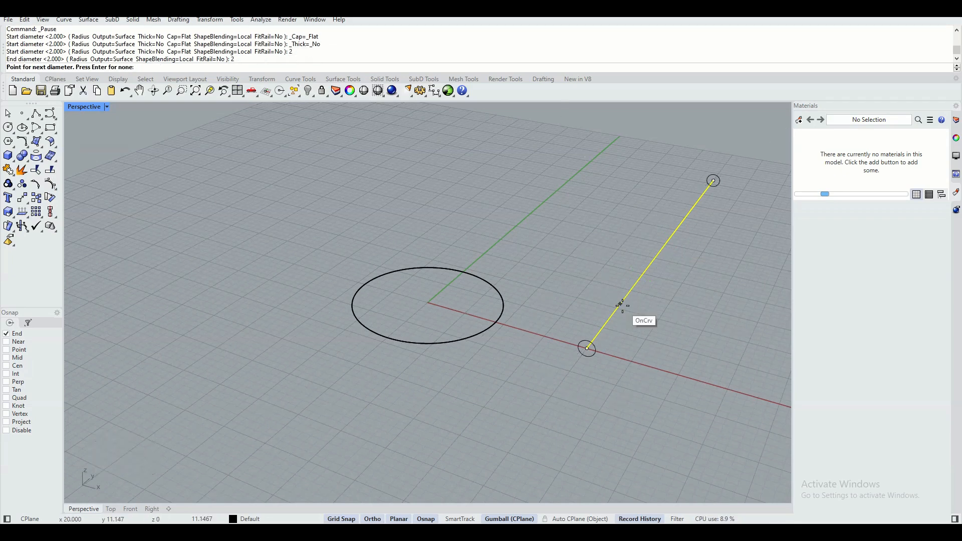
{"action": "key", "text": "Return"}
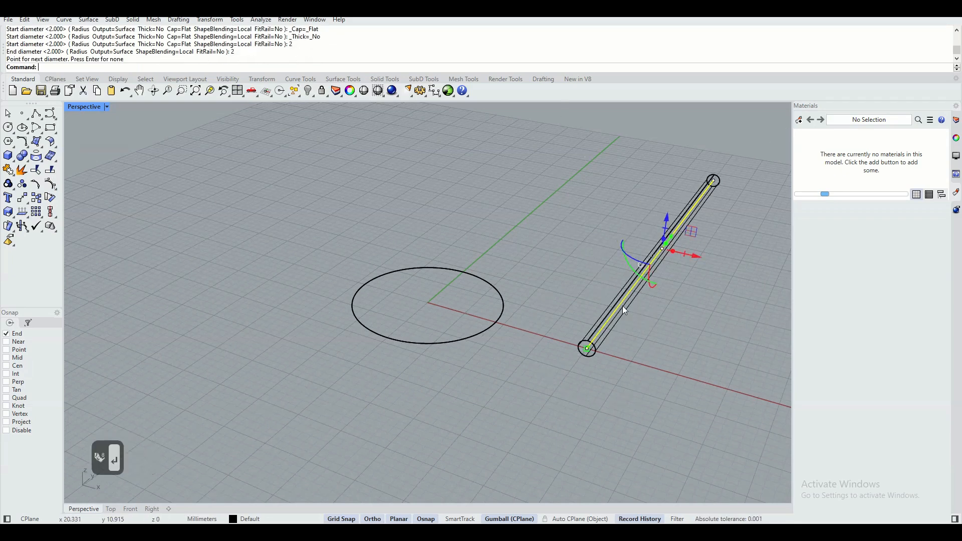
Set the Perspective viewport to Shaded display and clear the selection
{"action": "left_click", "coordinate": [107, 107]}
{"action": "left_click", "coordinate": [118, 152]}
{"action": "left_click", "coordinate": [390, 185]}
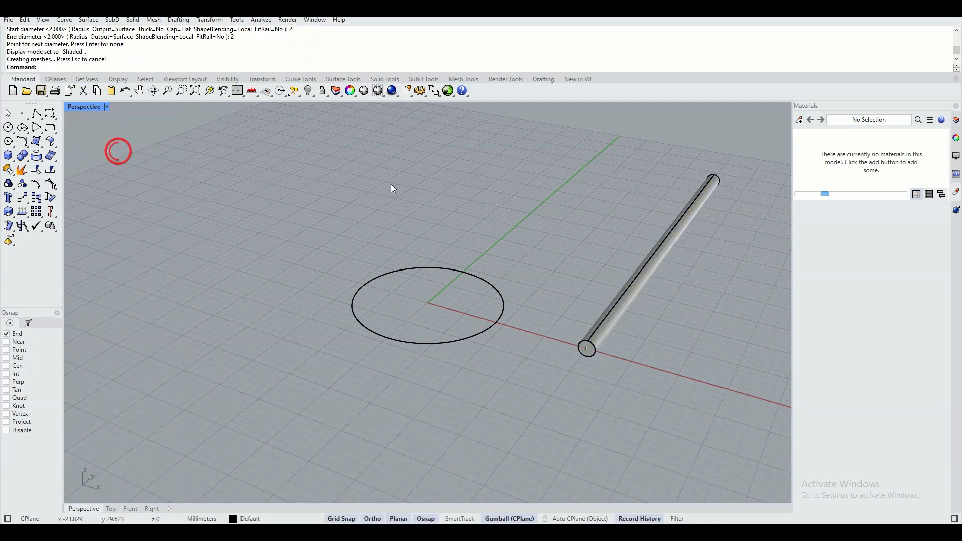
Try to move the pipe about 1 mm in negative X in the Front view, and undo the move
{"action": "right_click_drag", "start_coordinate": [581, 235], "coordinate": [588, 225]}
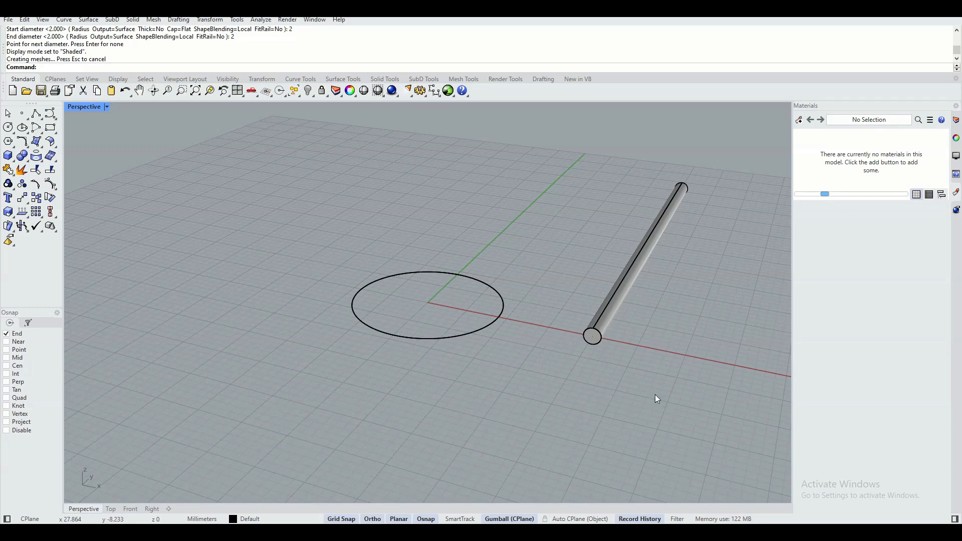
{"action": "left_click", "coordinate": [613, 324]}
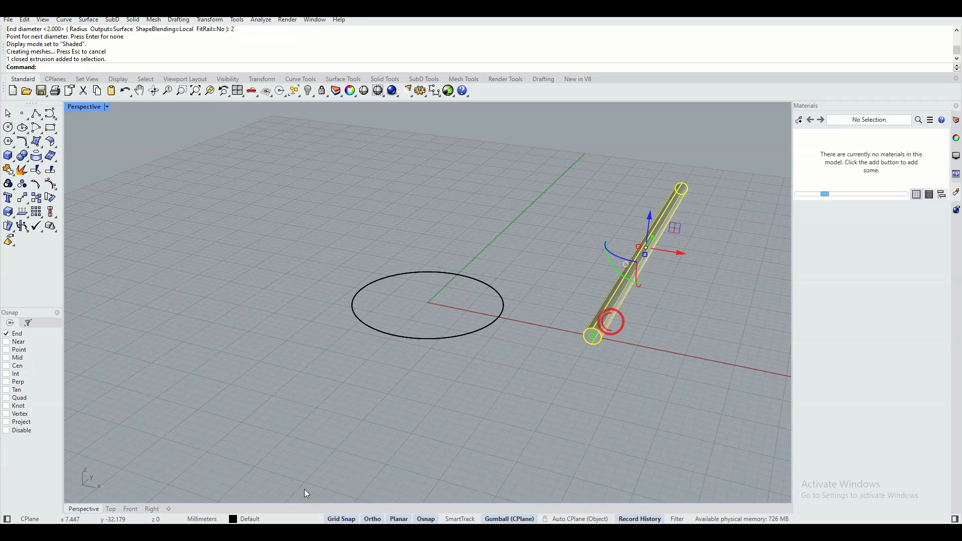
{"action": "double_click", "coordinate": [88, 107]}
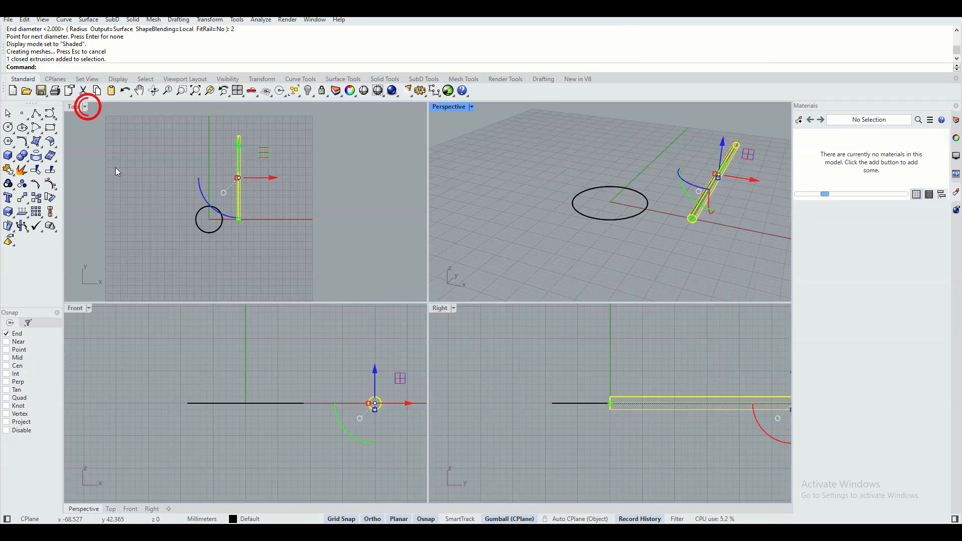
{"action": "double_click", "coordinate": [79, 308]}
{"action": "right_click_drag", "start_coordinate": [538, 252], "coordinate": [314, 261]}
{"action": "scroll", "coordinate": [482, 300], "scroll_direction": "up", "scroll_amount": 5}
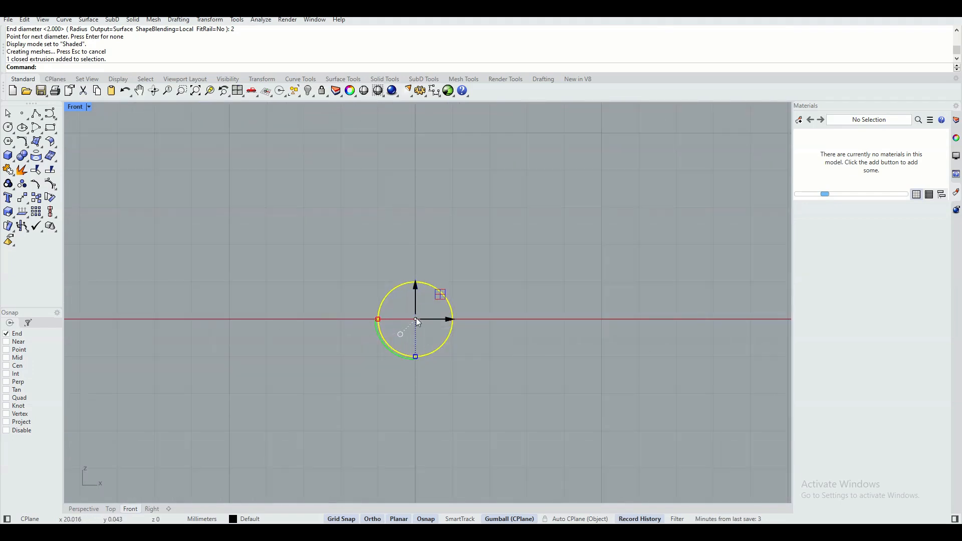
{"action": "left_click_drag", "start_coordinate": [418, 321], "coordinate": [380, 321]}
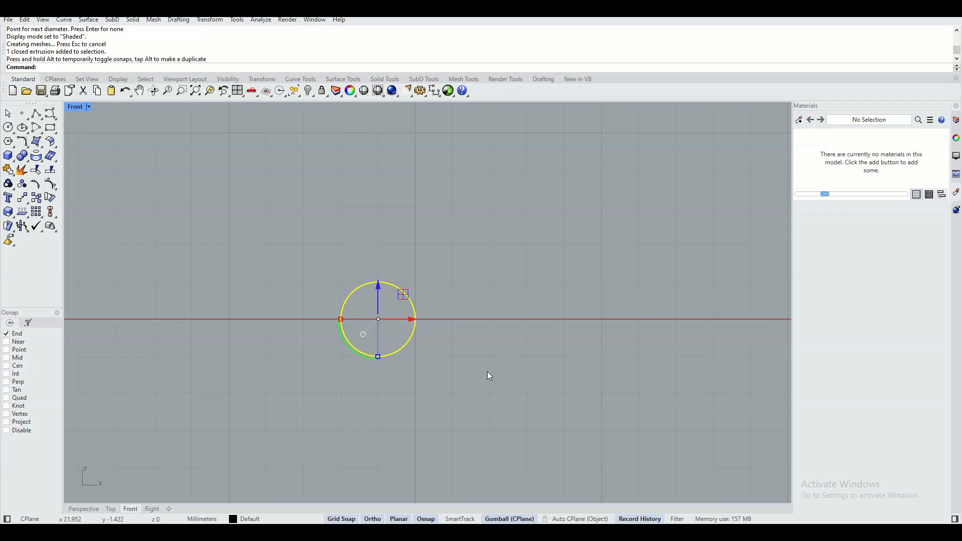
{"action": "left_click", "coordinate": [484, 368]}
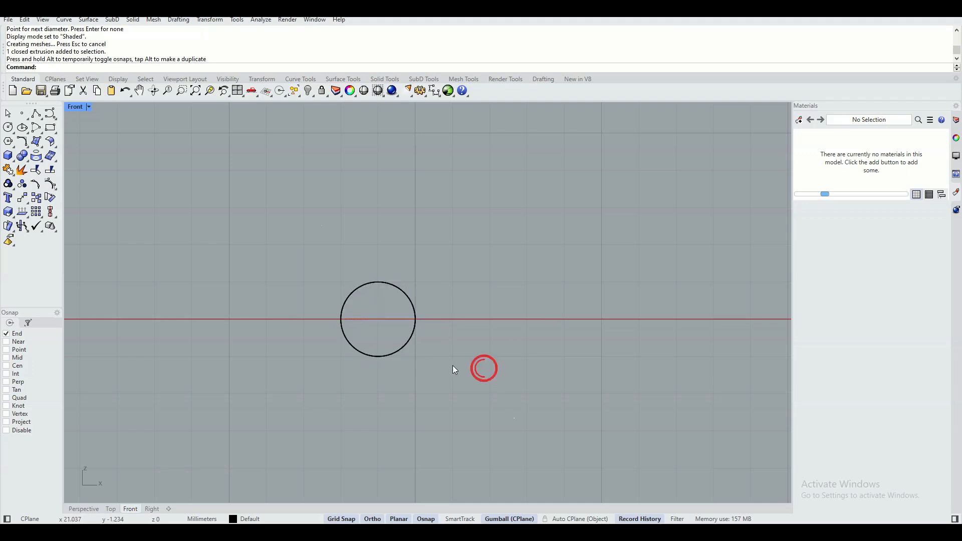
{"action": "left_click", "coordinate": [83, 509]}
{"action": "right_click_drag", "start_coordinate": [661, 261], "coordinate": [663, 315]}
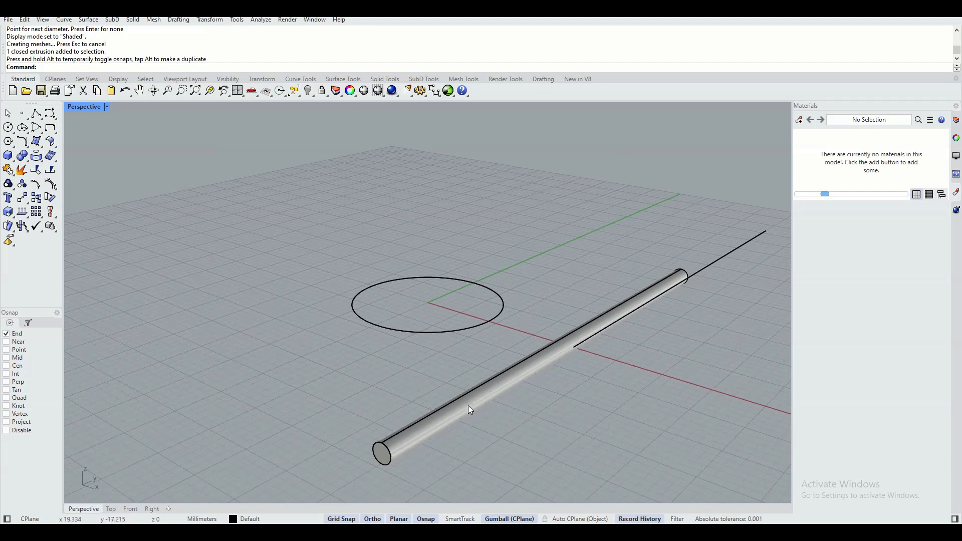
{"action": "left_click", "coordinate": [125, 90]}
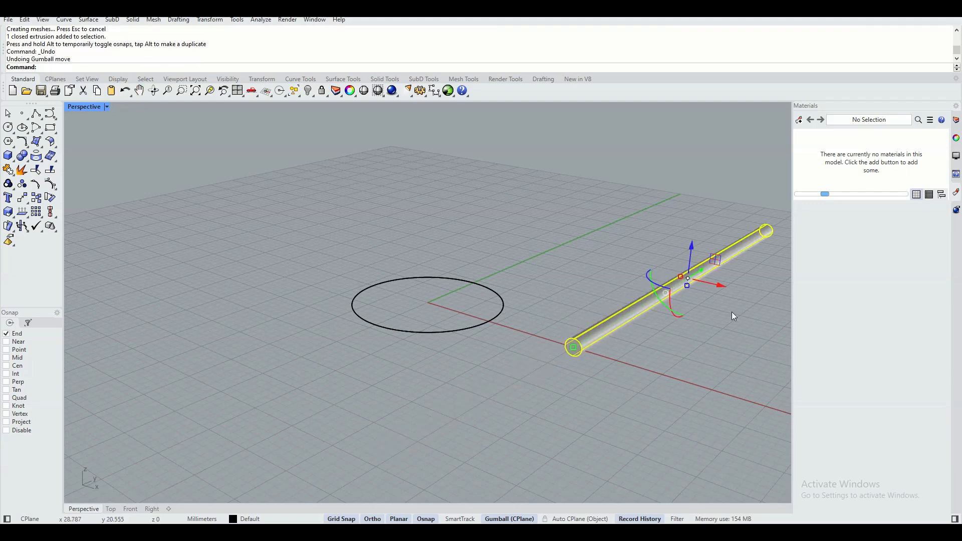
Move the pipe by -1 mm along X and check the straight line's position against it in the Perspective view
{"action": "left_click", "coordinate": [723, 286]}
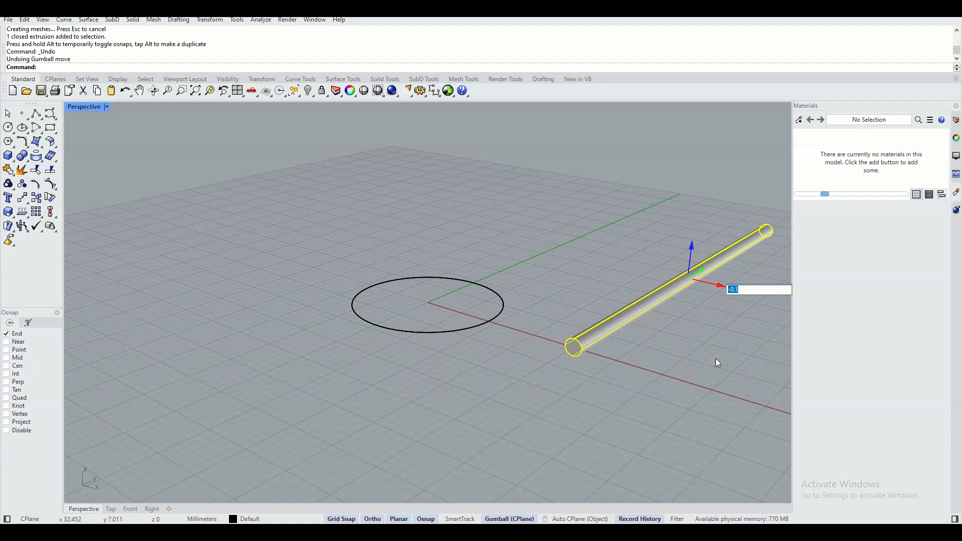
{"action": "type", "text": "-1"}
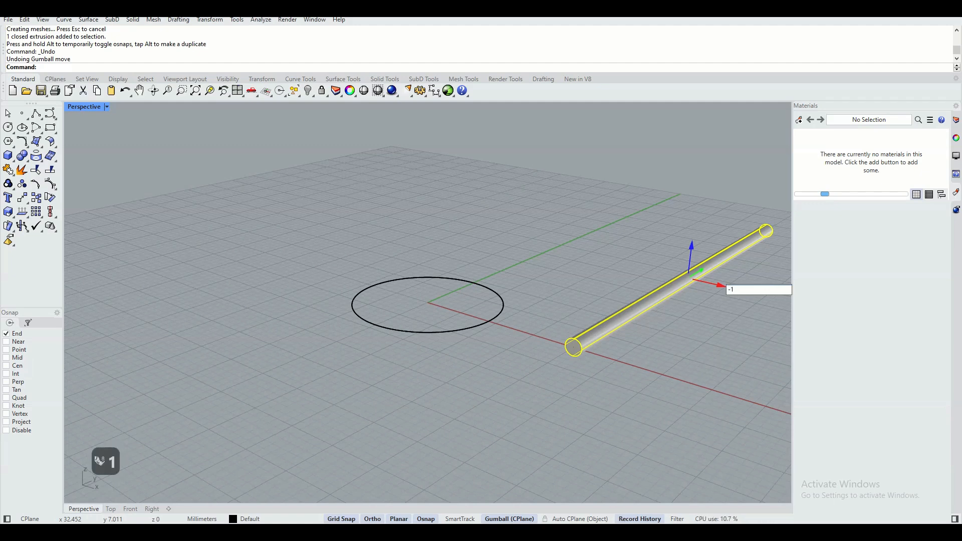
{"action": "key", "text": "Return"}
{"action": "left_click", "coordinate": [627, 366]}
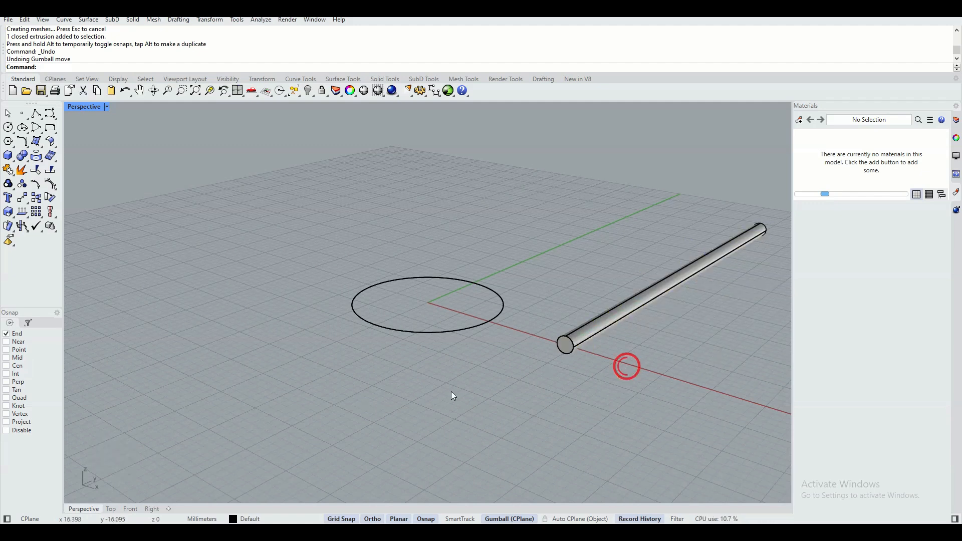
{"action": "left_click", "coordinate": [597, 332]}
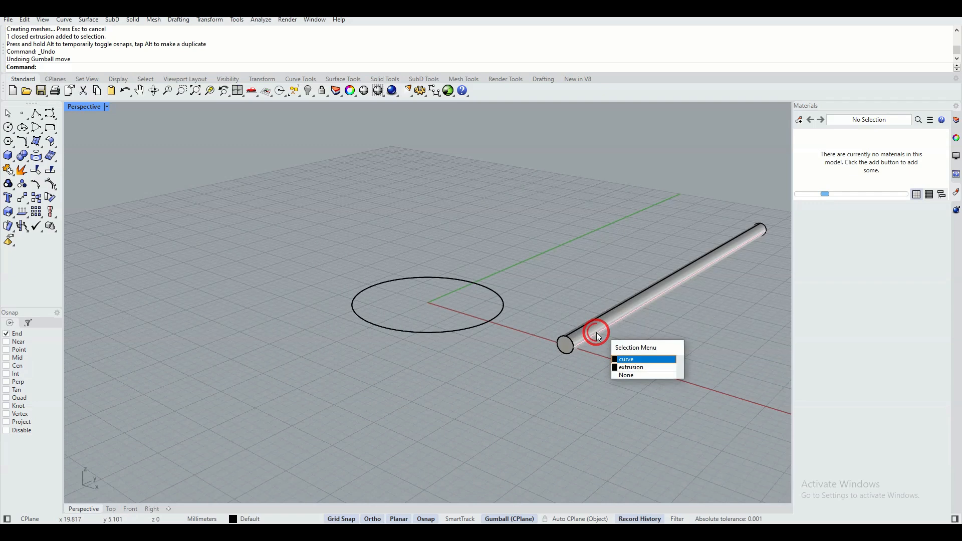
{"action": "left_click", "coordinate": [633, 359]}
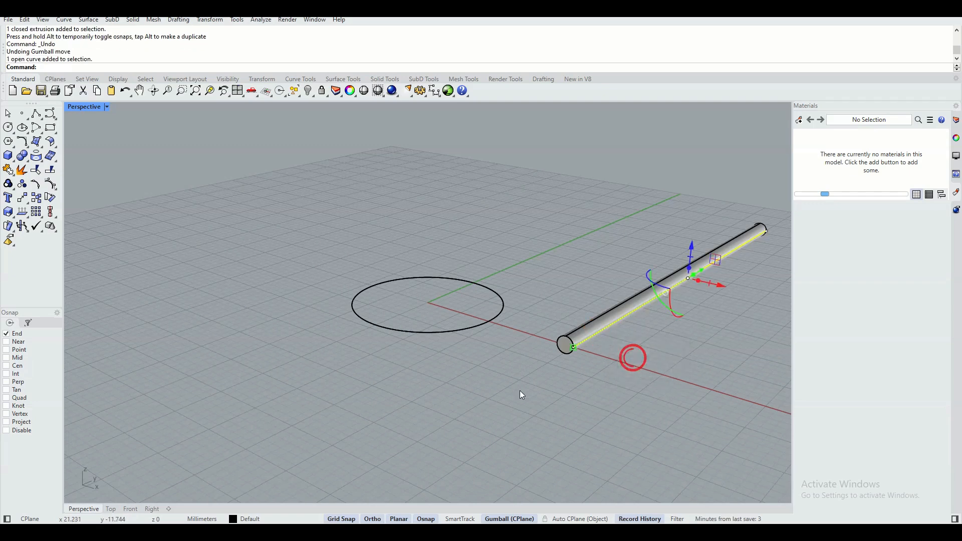
{"action": "left_click", "coordinate": [463, 374]}
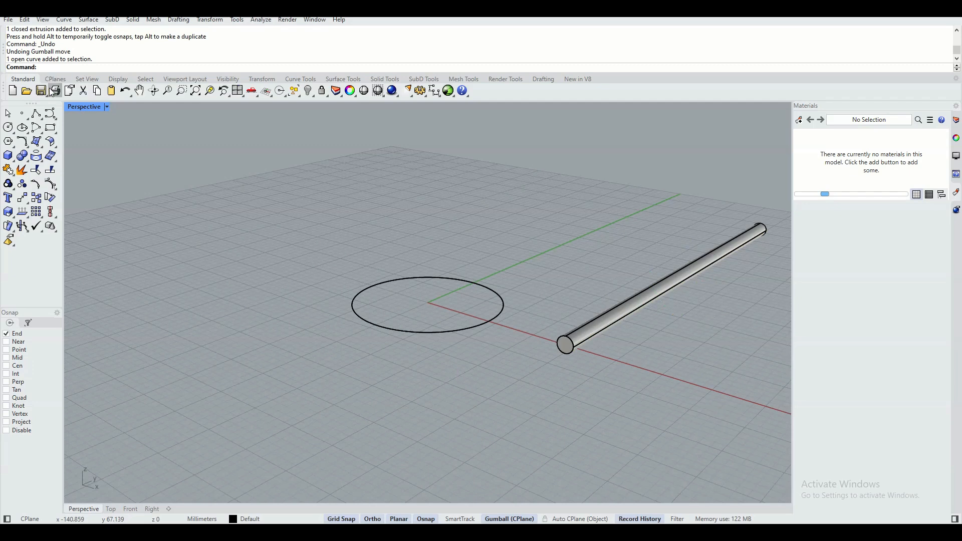
Restore the four-viewport layout and move the pipe 1 mm downward in the Front view
{"action": "double_click", "coordinate": [84, 107]}
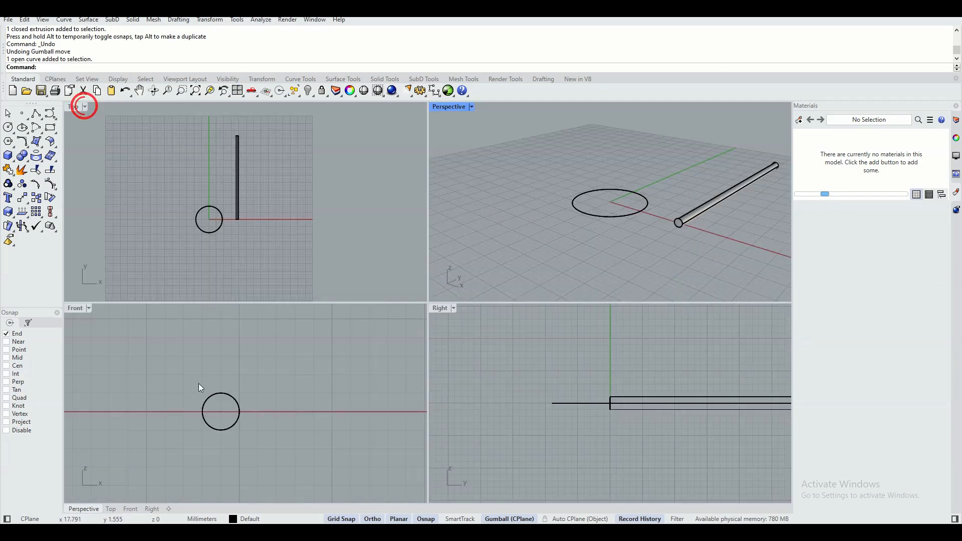
{"action": "left_click", "coordinate": [204, 400]}
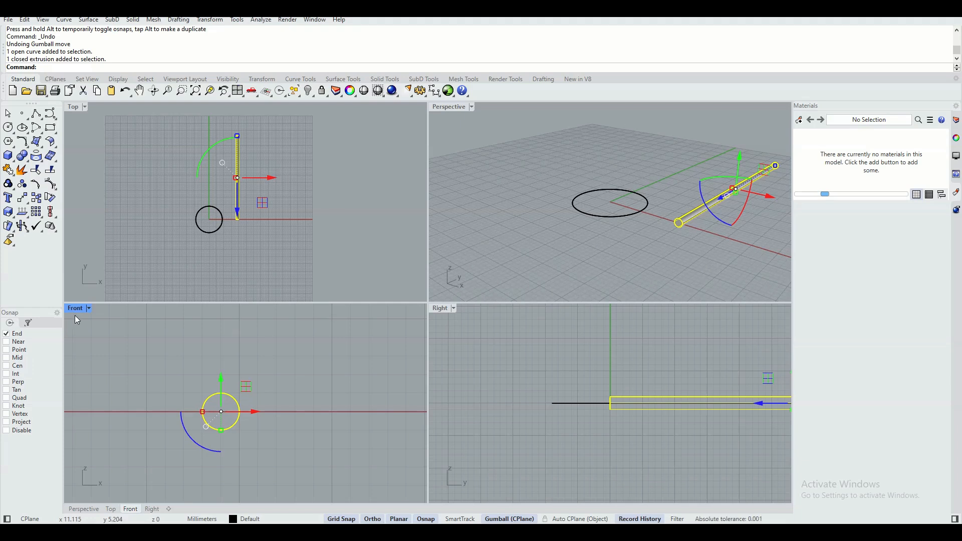
{"action": "left_click", "coordinate": [221, 377]}
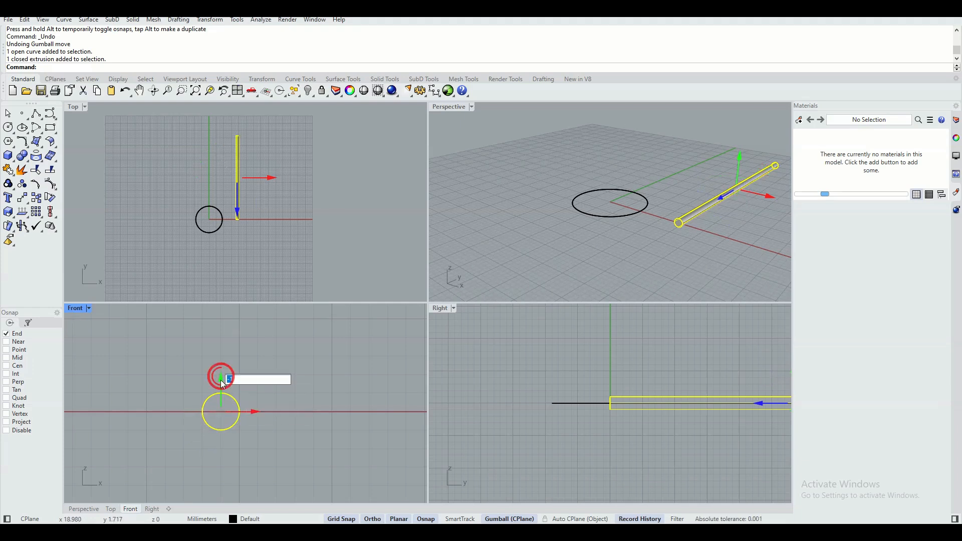
{"action": "left_click", "coordinate": [345, 386]}
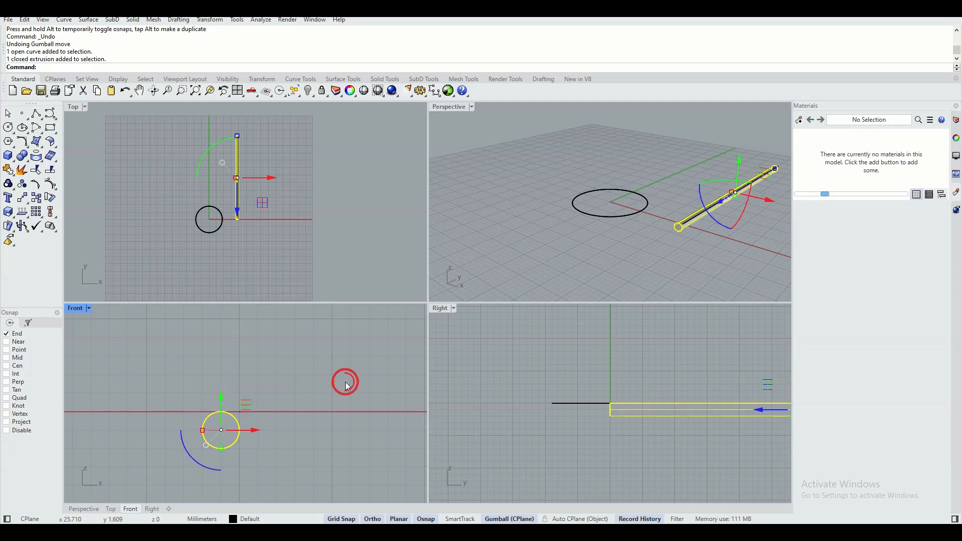
{"action": "left_click", "coordinate": [294, 369]}
{"action": "scroll", "coordinate": [697, 223], "scroll_direction": "up", "scroll_amount": 4}
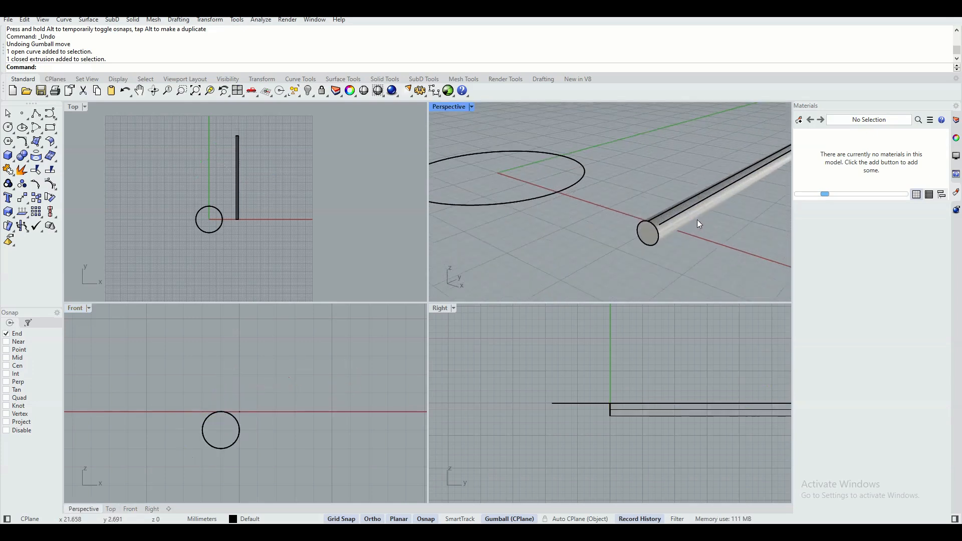
{"action": "right_click_drag", "start_coordinate": [697, 219], "coordinate": [733, 199]}
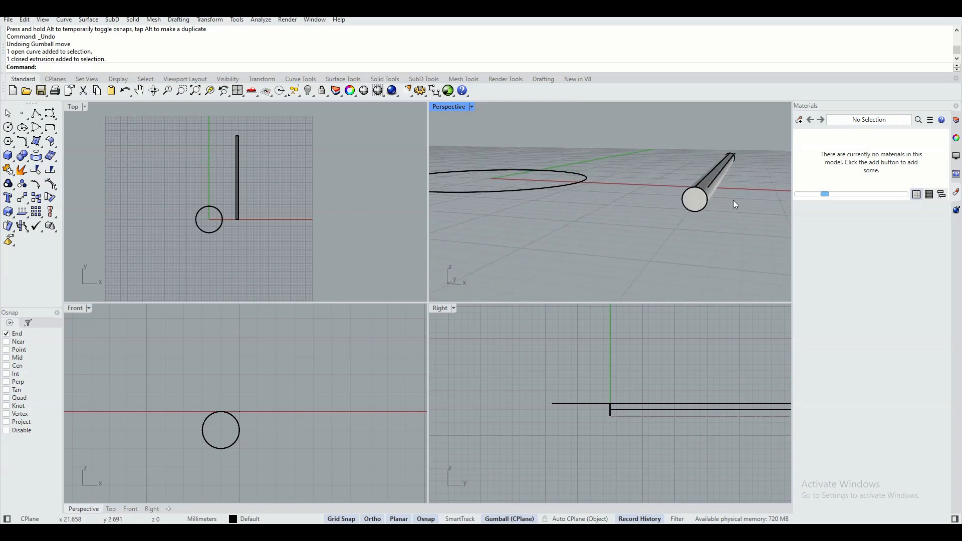
In the Front view, mirror a copy of the pipe across the vertical plane at x = 20
{"action": "left_click", "coordinate": [230, 443]}
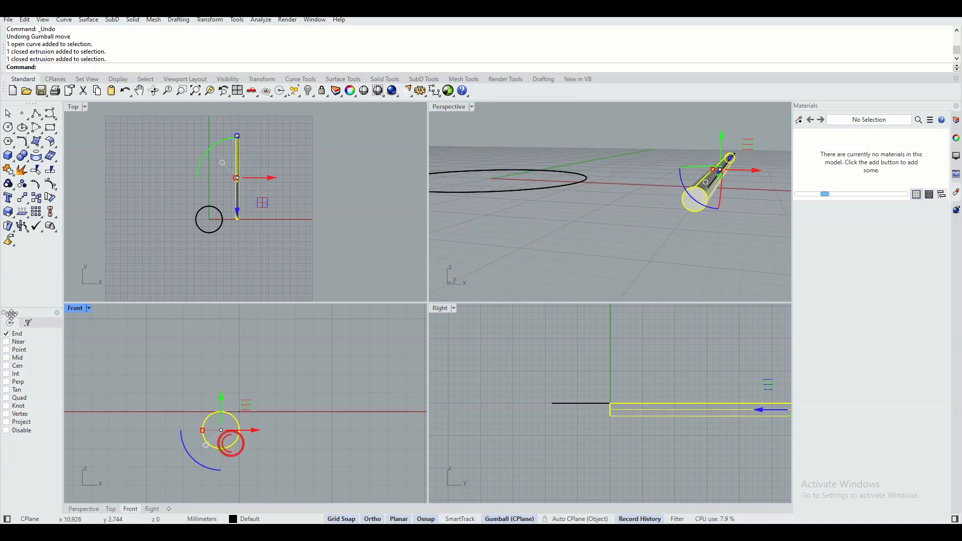
{"action": "left_click", "coordinate": [24, 203]}
{"action": "left_click", "coordinate": [36, 217]}
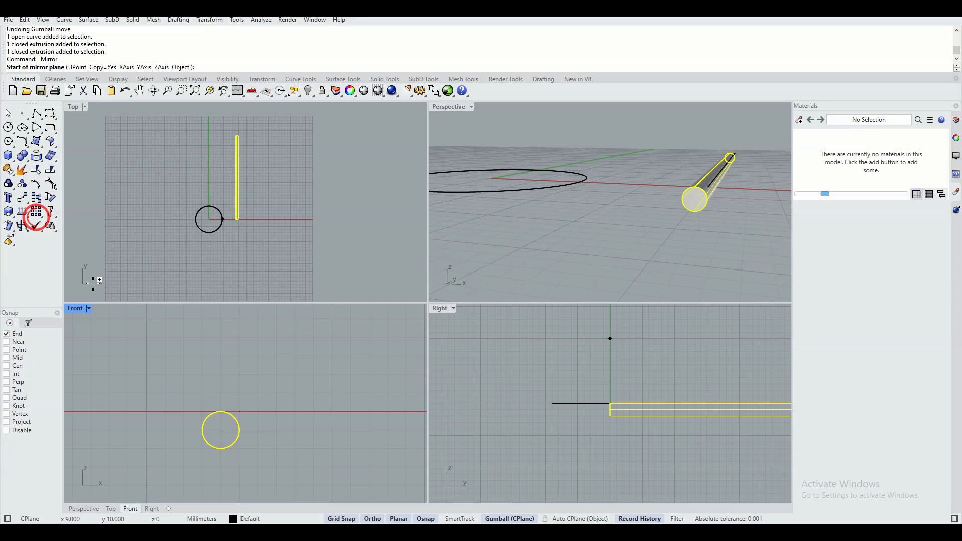
{"action": "left_click", "coordinate": [242, 409]}
{"action": "left_click", "coordinate": [242, 353]}
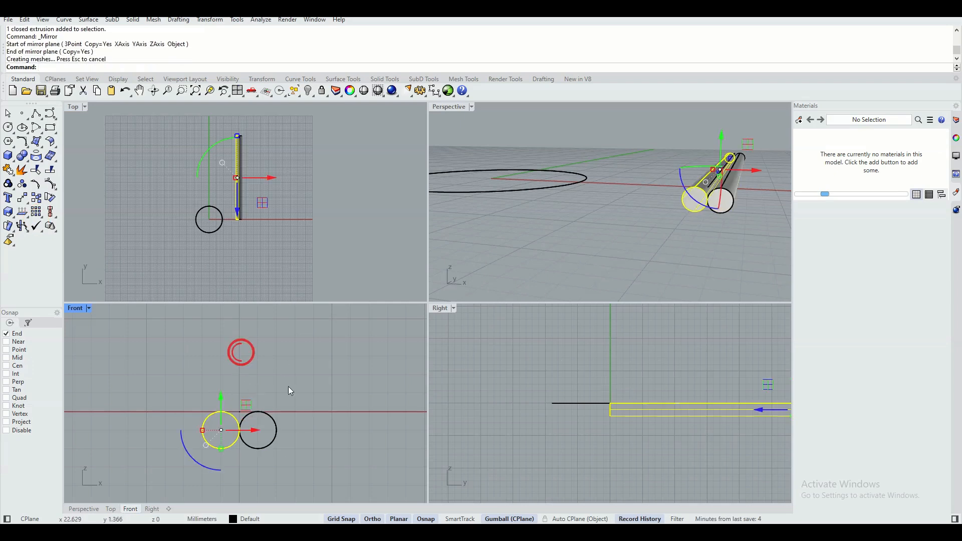
Mirror copies of both pipes upward across the X axis in the Front view to form a two-by-two bundle
{"action": "left_click", "coordinate": [323, 444]}
{"action": "left_click_drag", "start_coordinate": [284, 457], "coordinate": [219, 441]}
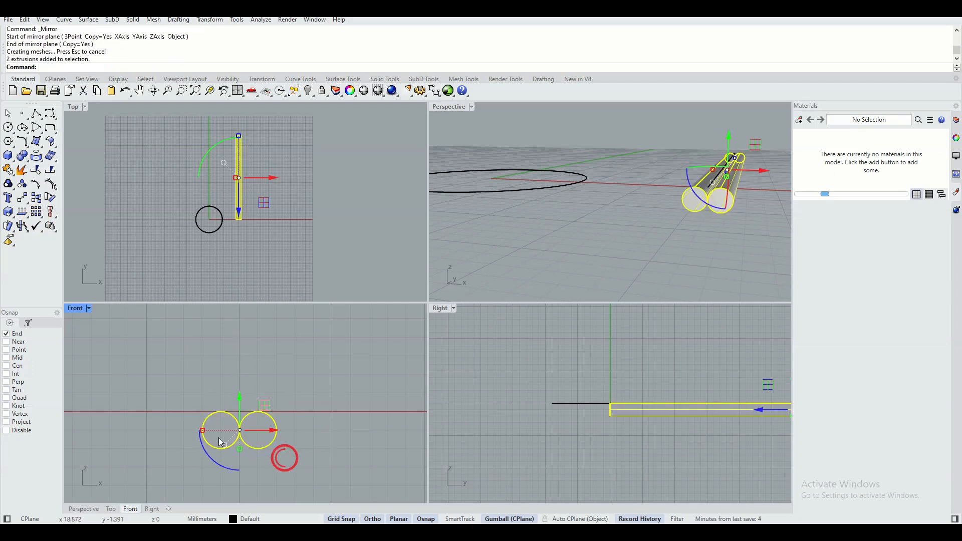
{"action": "right_click", "coordinate": [267, 368]}
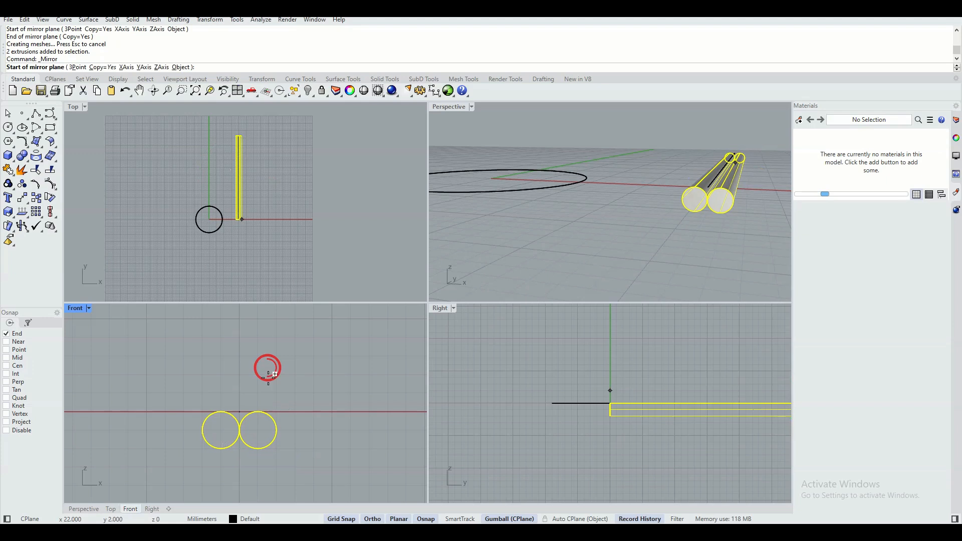
{"action": "left_click", "coordinate": [239, 411]}
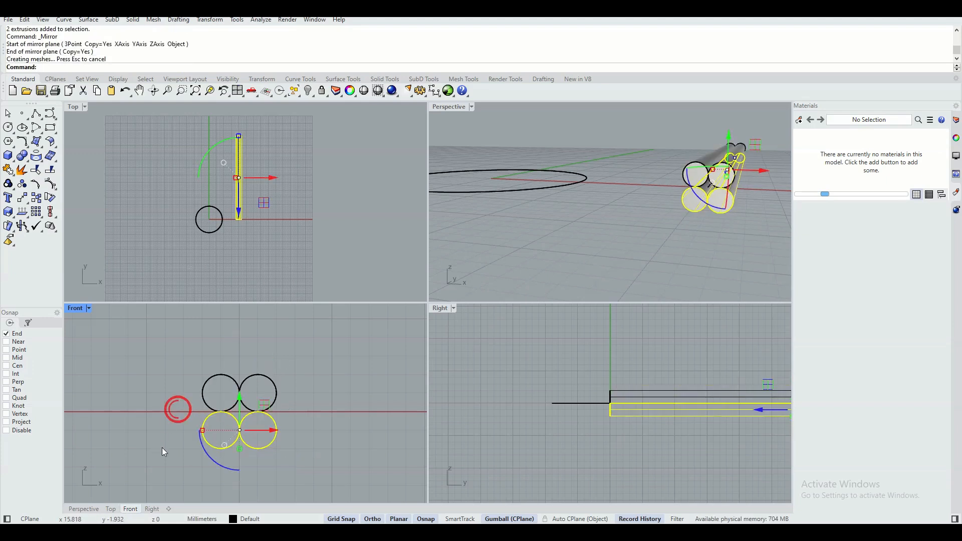
{"action": "left_click", "coordinate": [171, 428]}
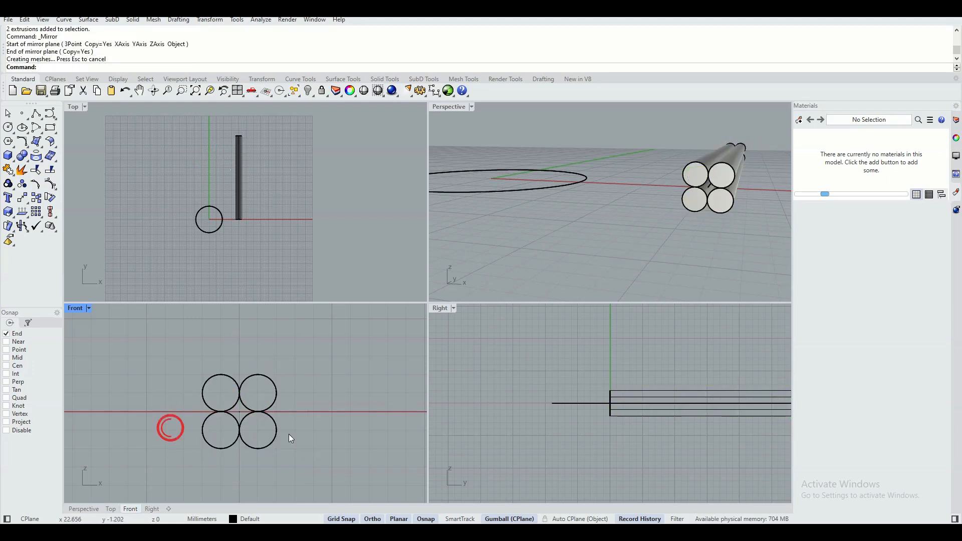
Try moving the original lower-left pipe about 1 mm in negative X to test the history link, and undo it
{"action": "right_click_drag", "start_coordinate": [733, 192], "coordinate": [659, 230]}
{"action": "scroll", "coordinate": [681, 208], "scroll_direction": "up", "scroll_amount": 5}
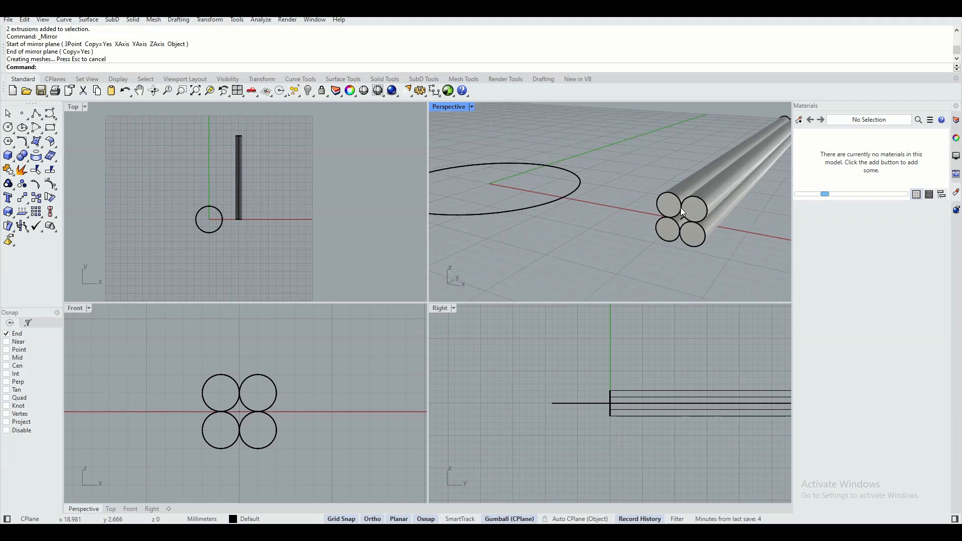
{"action": "right_click_drag", "start_coordinate": [683, 235], "coordinate": [696, 231]}
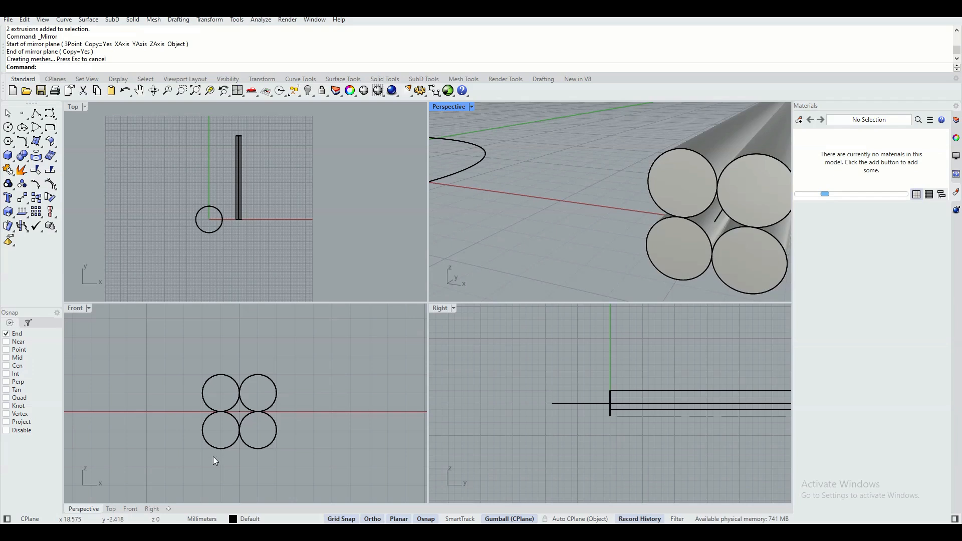
{"action": "left_click", "coordinate": [224, 449]}
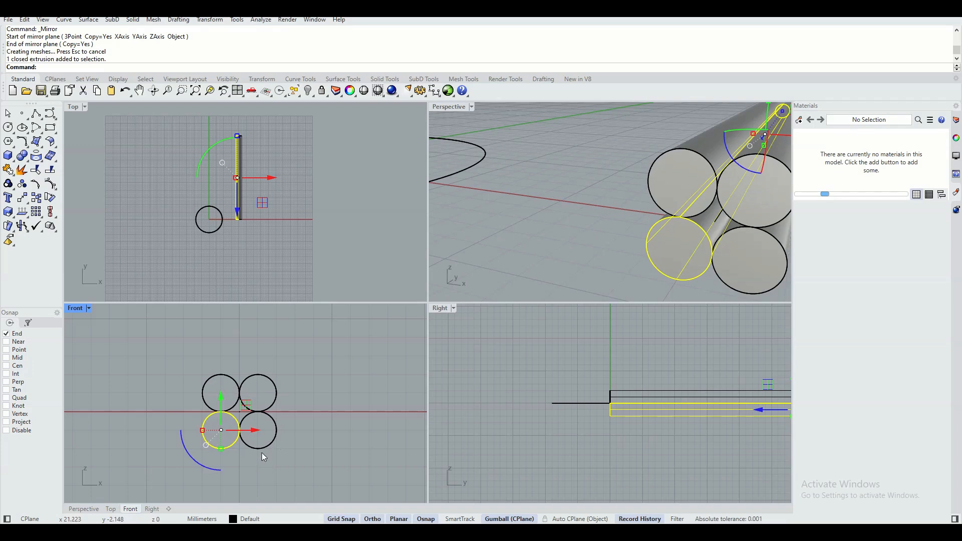
{"action": "left_click_drag", "start_coordinate": [255, 430], "coordinate": [235, 435]}
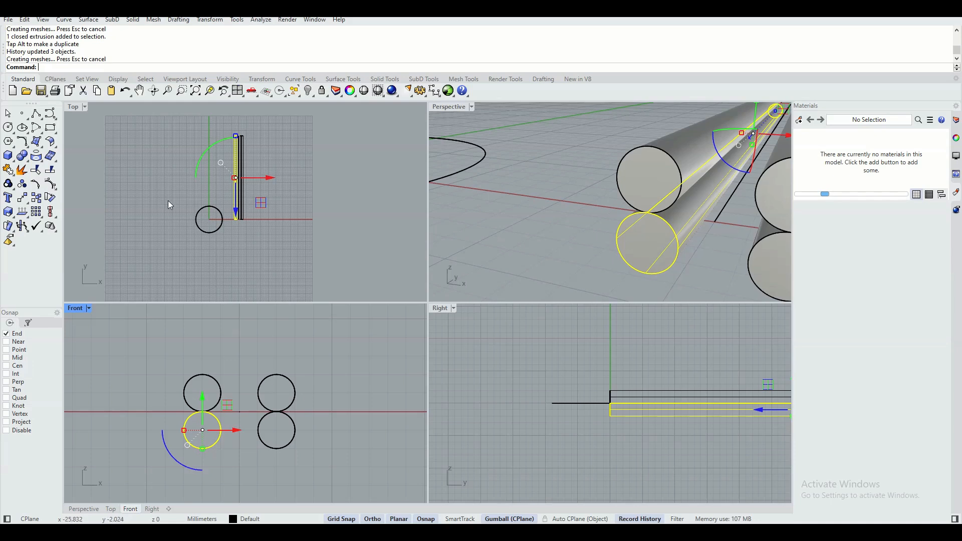
{"action": "left_click", "coordinate": [123, 97]}
Move the original lower-left pipe 0.3 mm along X in the Front view so the pipe columns overlap
{"action": "scroll", "coordinate": [230, 439], "scroll_direction": "up", "scroll_amount": 4}
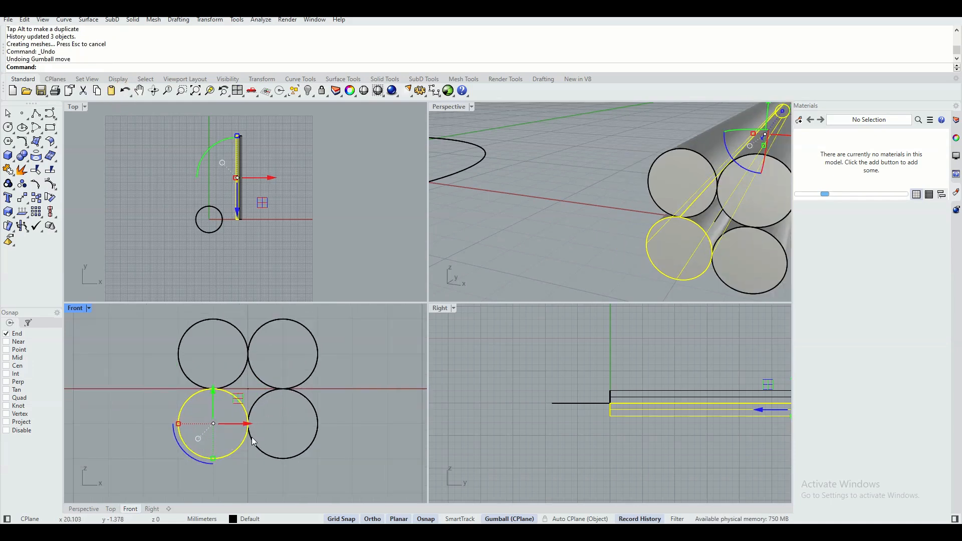
{"action": "left_click", "coordinate": [247, 424]}
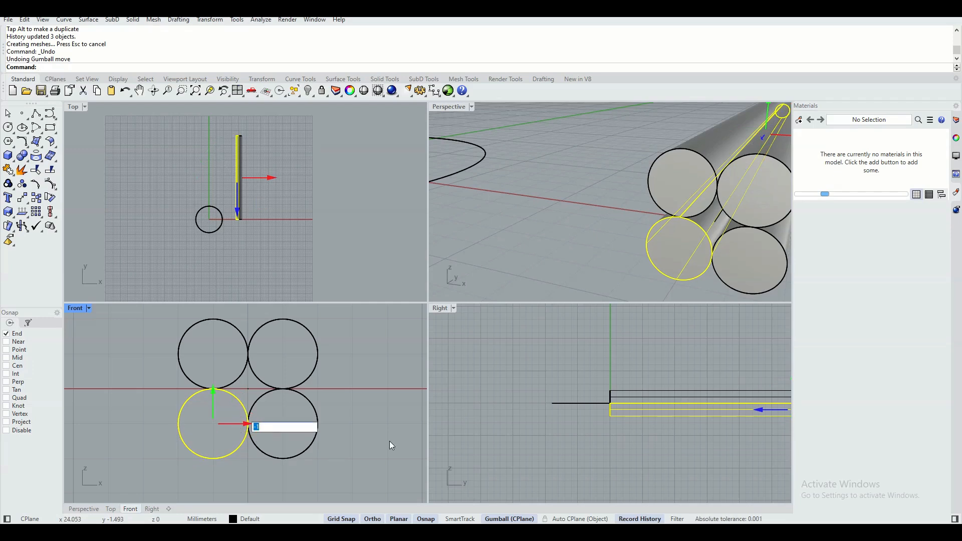
{"action": "type", "text": "0.3"}
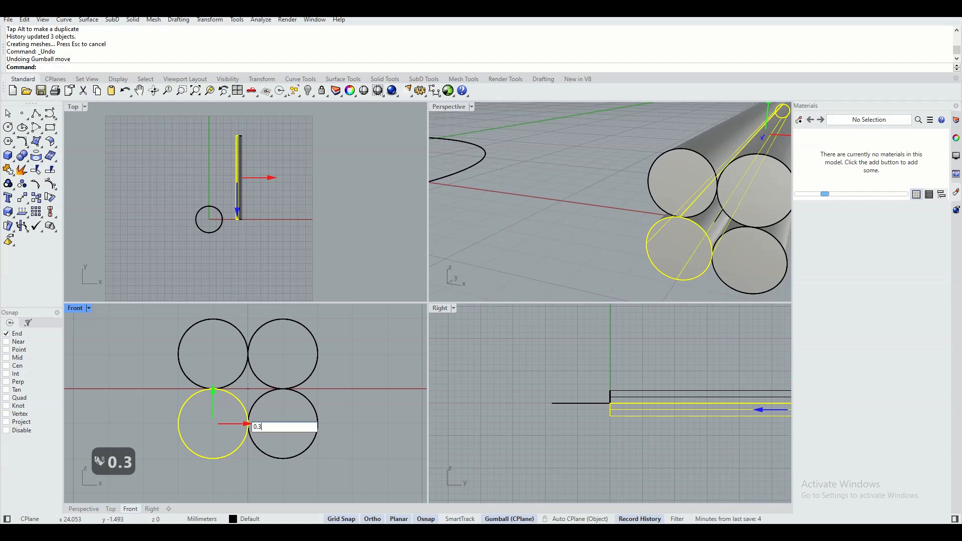
{"action": "key", "text": "Return"}
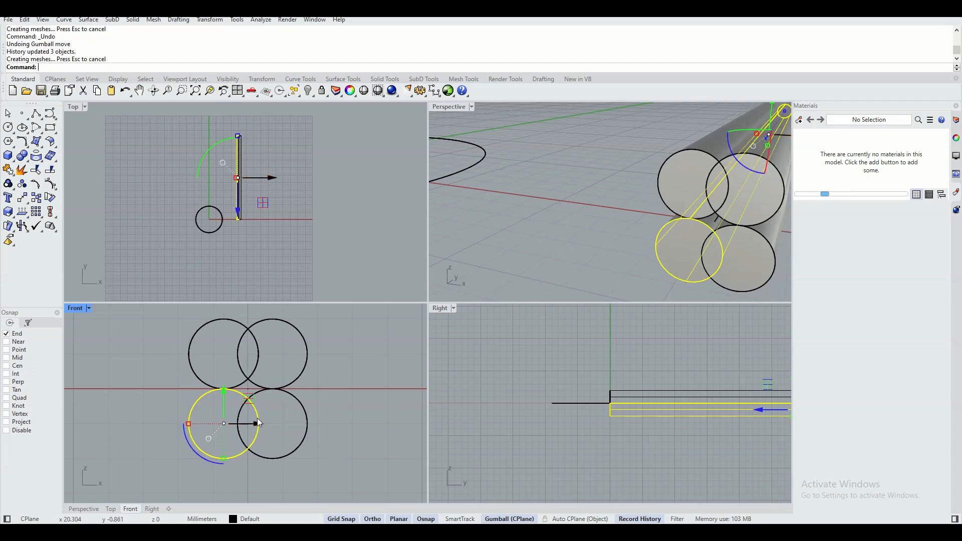
Move the original lower-left pipe up 0.3 mm in the Front view and check the bundle in the Perspective view
{"action": "left_click", "coordinate": [222, 389]}
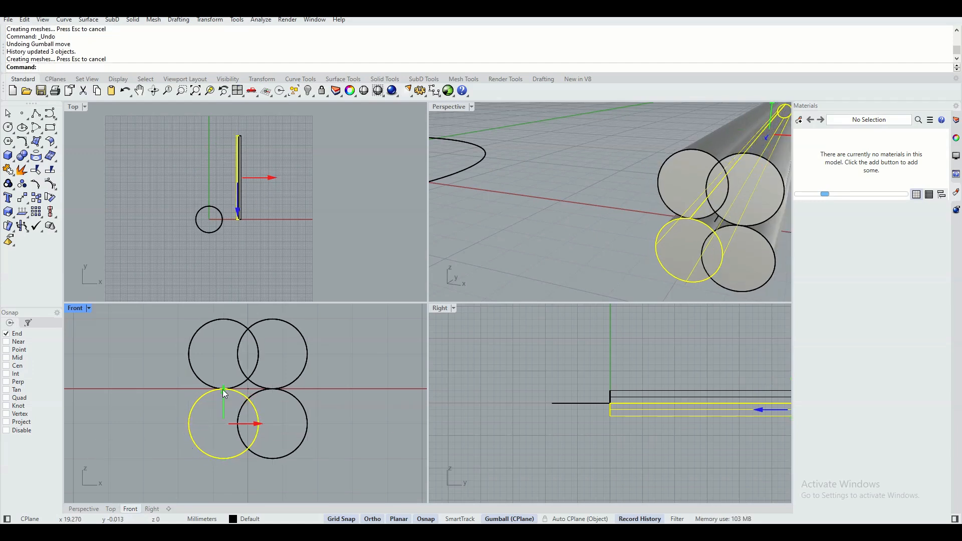
{"action": "left_click", "coordinate": [340, 406]}
{"action": "left_click", "coordinate": [371, 367]}
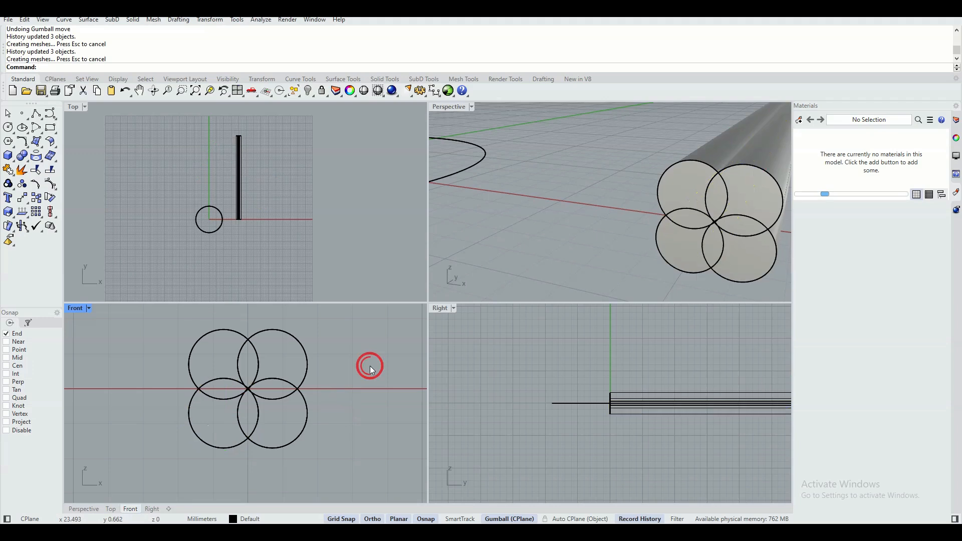
{"action": "double_click", "coordinate": [452, 107]}
{"action": "scroll", "coordinate": [615, 242], "scroll_direction": "down", "scroll_amount": 5}
{"action": "mouse_move", "coordinate": [615, 242]}
{"action": "right_mouse_down"}
{"action": "mouse_move", "coordinate": [654, 244]}
{"action": "mouse_move", "coordinate": [619, 245]}
{"action": "mouse_move", "coordinate": [627, 251]}
{"action": "right_mouse_up"}
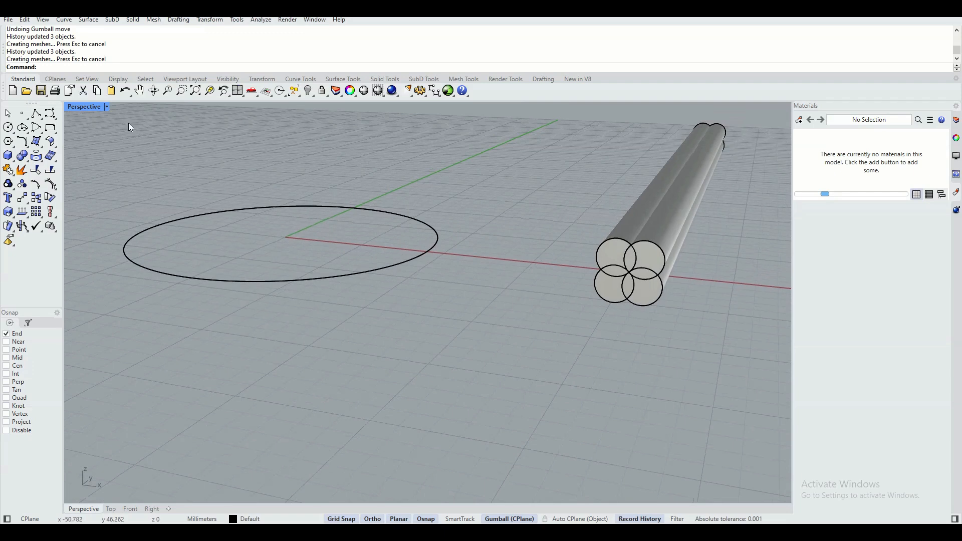
{"action": "double_click", "coordinate": [85, 107]}
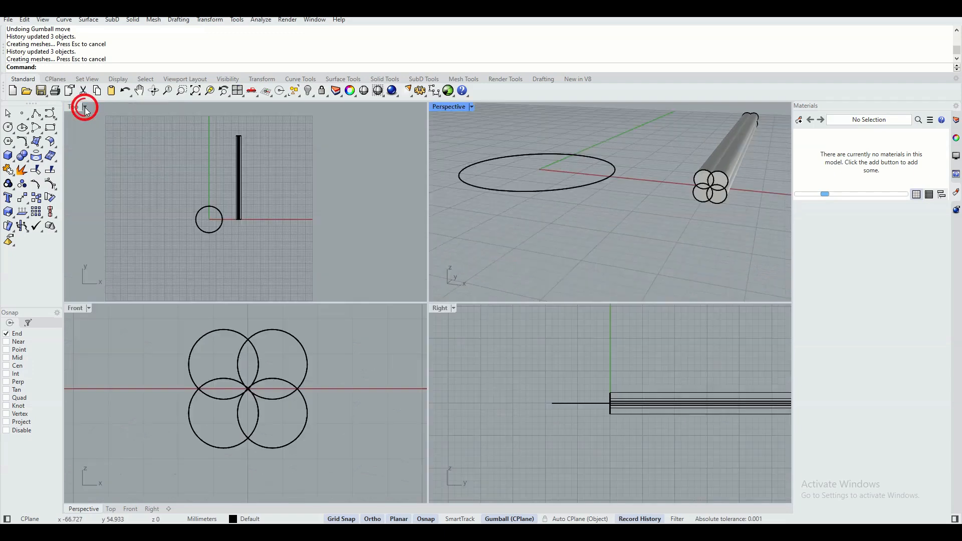
Undo the last two pipe moves and move the original lower-left pipe 0.2 mm along X in the Front view
{"action": "left_click", "coordinate": [125, 92]}
{"action": "left_click", "coordinate": [124, 92]}
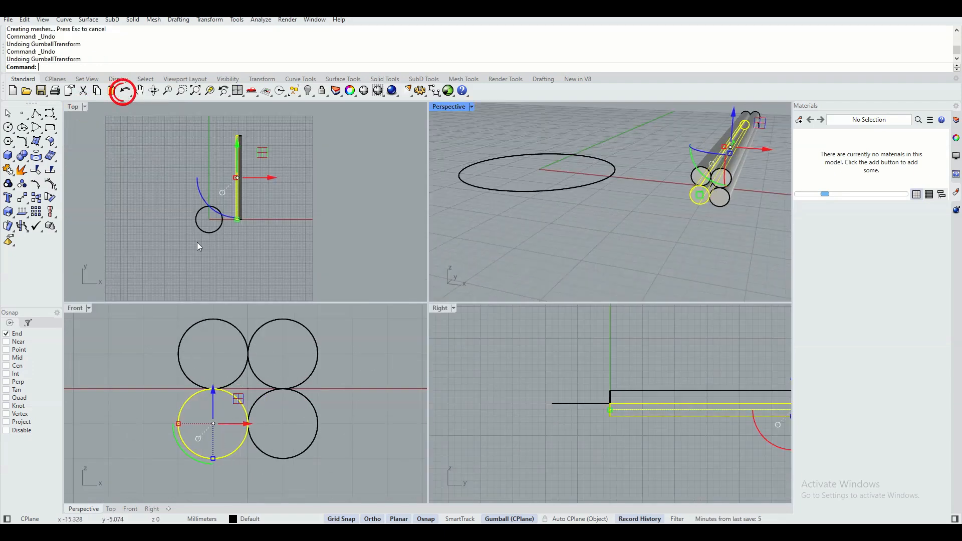
{"action": "left_click", "coordinate": [249, 425]}
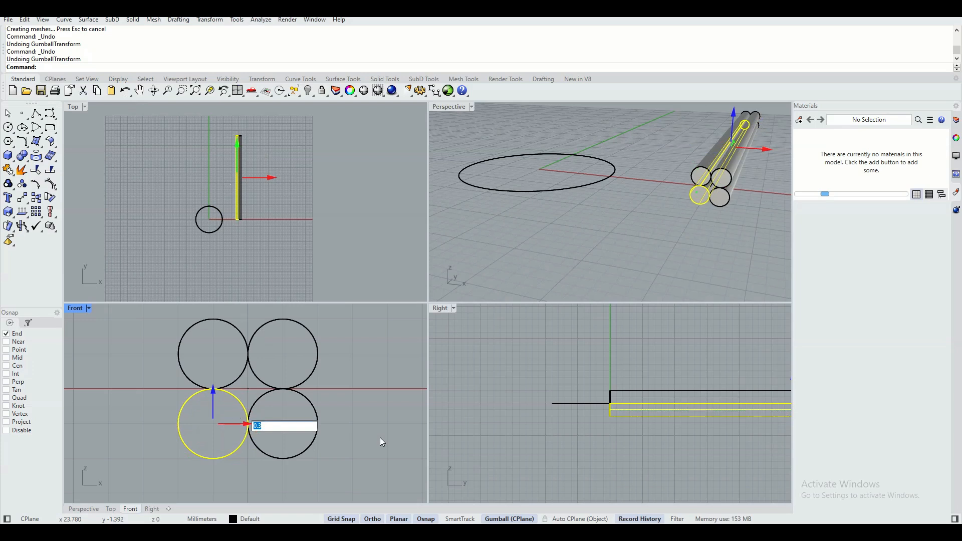
{"action": "type", "text": "0.2"}
{"action": "key", "text": "Return"}
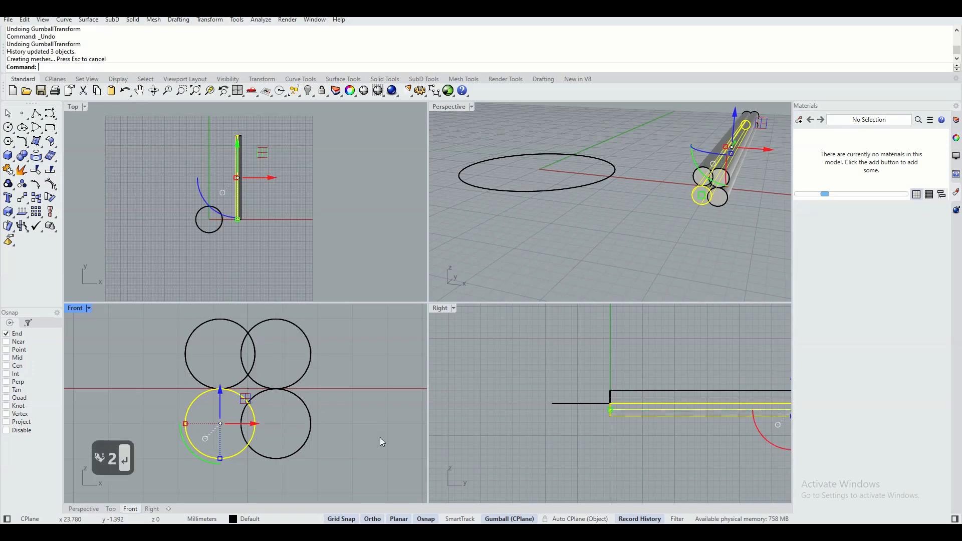
Move the lower-left pipe up 0.2 mm in the Front view and check the overlapping bundle in the Perspective view
{"action": "left_click", "coordinate": [220, 396]}
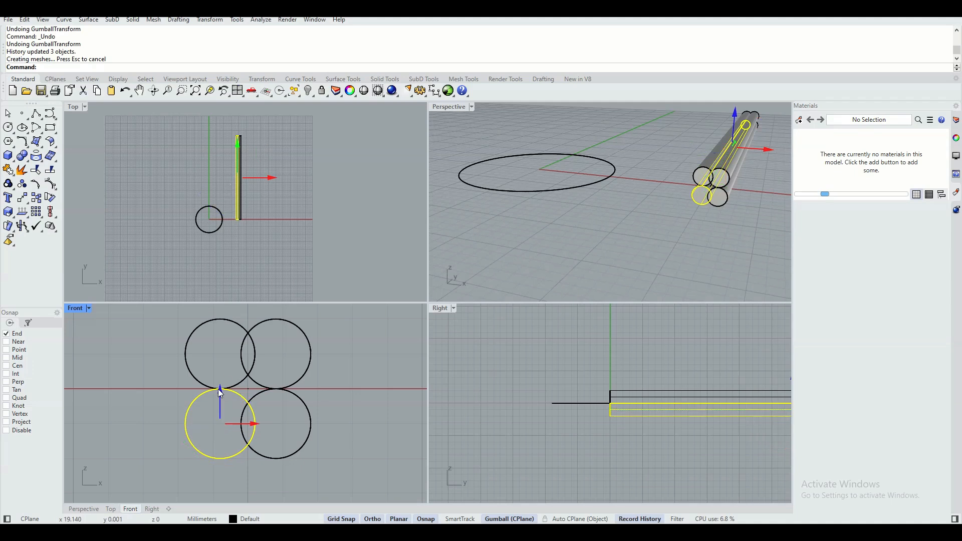
{"action": "left_click", "coordinate": [157, 387]}
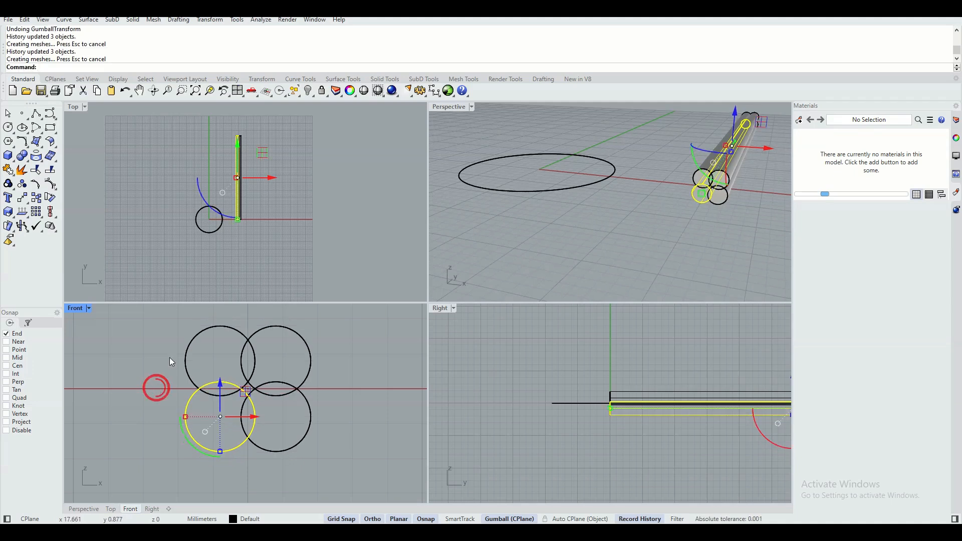
{"action": "left_click", "coordinate": [590, 231]}
{"action": "double_click", "coordinate": [454, 108]}
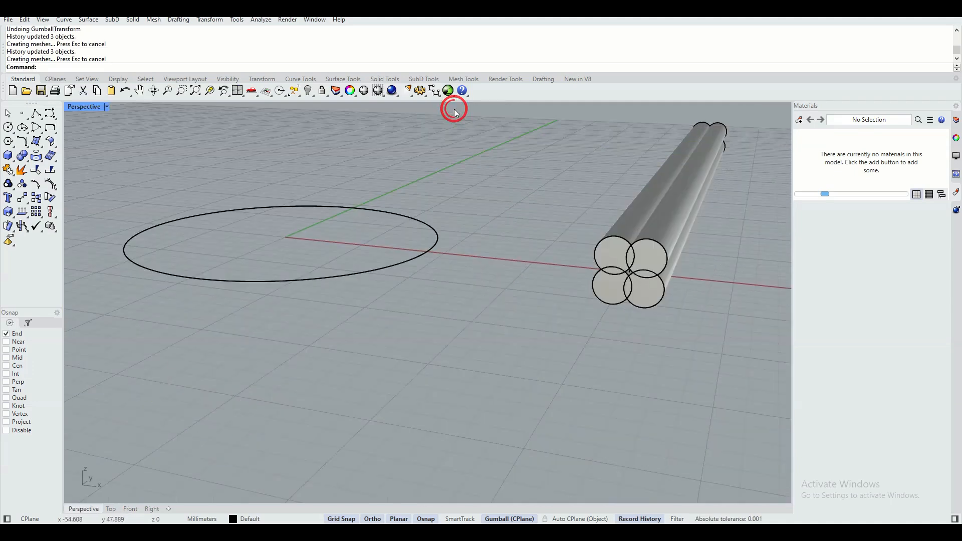
{"action": "mouse_move", "coordinate": [625, 271]}
{"action": "right_mouse_down"}
{"action": "mouse_move", "coordinate": [651, 237]}
{"action": "mouse_move", "coordinate": [648, 279]}
{"action": "mouse_move", "coordinate": [653, 239]}
{"action": "mouse_move", "coordinate": [618, 268]}
{"action": "right_mouse_up"}
{"action": "scroll", "coordinate": [656, 232], "scroll_direction": "up", "scroll_amount": 7}
{"action": "scroll", "coordinate": [651, 245], "scroll_direction": "down", "scroll_amount": 10}
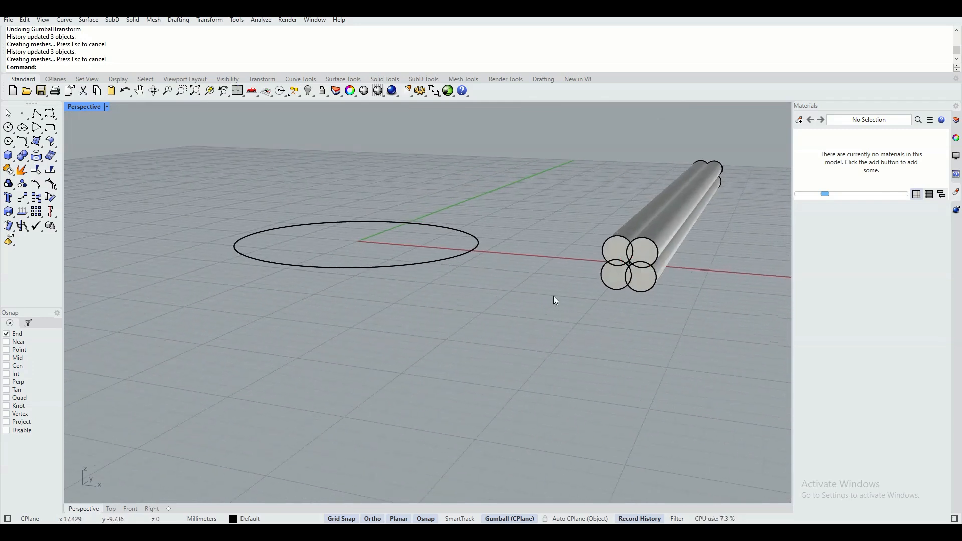
{"action": "double_click", "coordinate": [89, 108]}
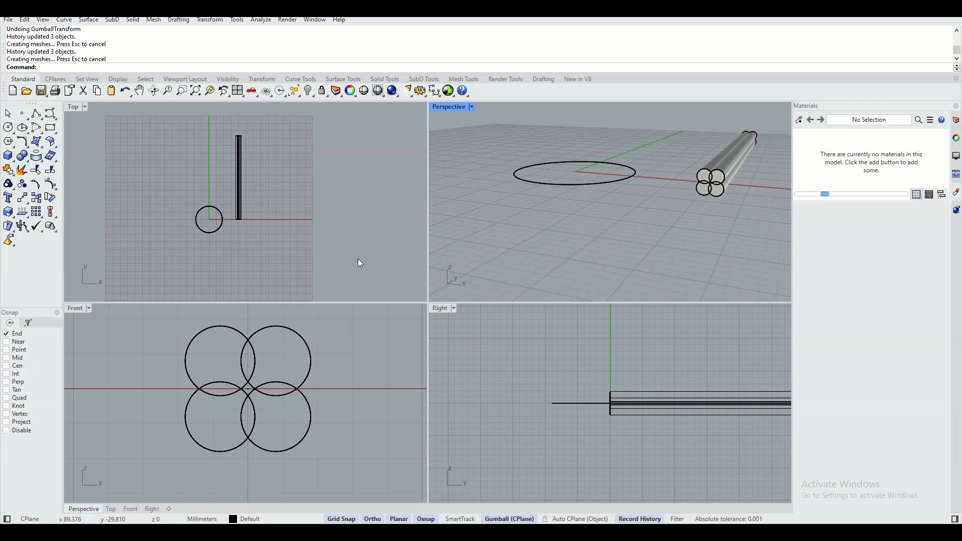
Select all four pipes and start a Twist with its axis beginning at the centre line's endpoint nearest the circle
{"action": "right_click", "coordinate": [197, 92]}
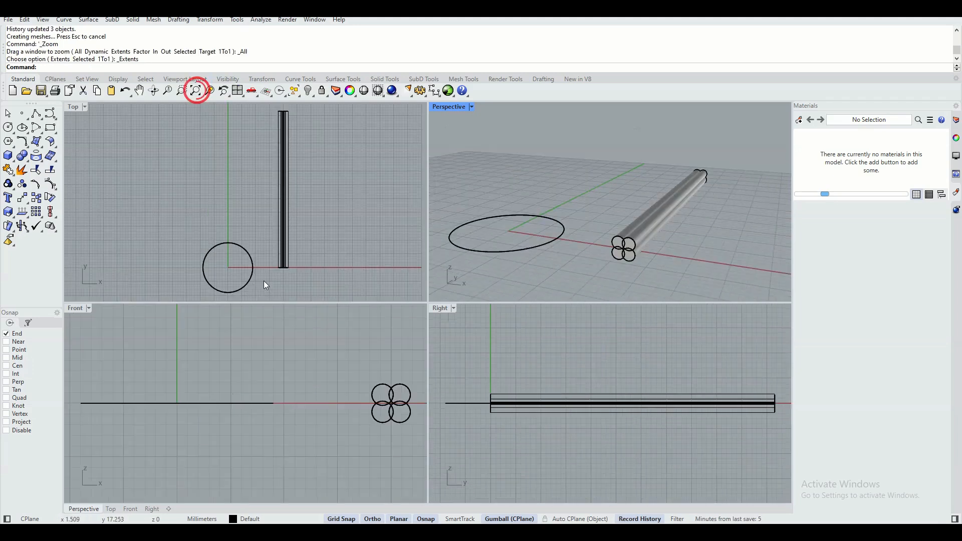
{"action": "left_click", "coordinate": [366, 420]}
{"action": "scroll", "coordinate": [310, 428], "scroll_direction": "up", "scroll_amount": 4}
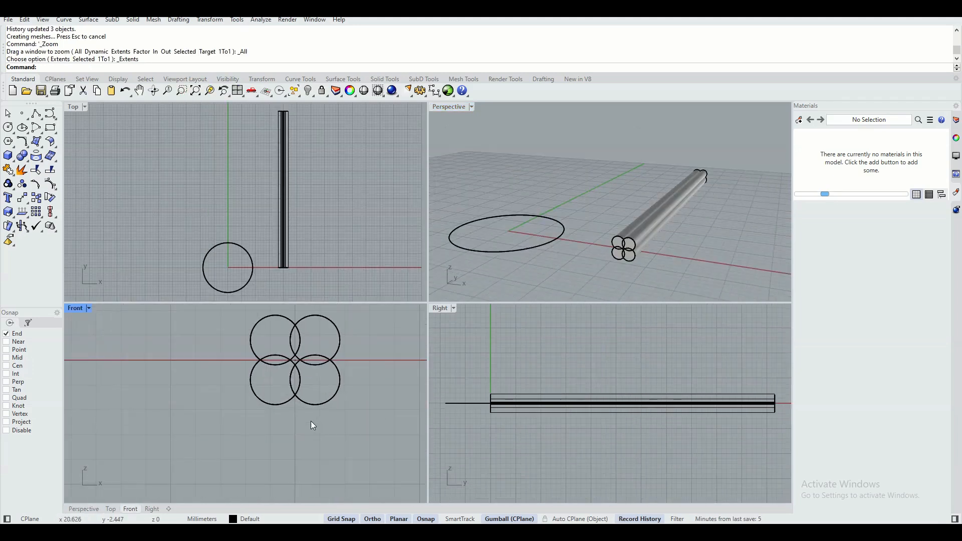
{"action": "right_click_drag", "start_coordinate": [310, 420], "coordinate": [276, 456]}
{"action": "scroll", "coordinate": [276, 456], "scroll_direction": "up", "scroll_amount": 2}
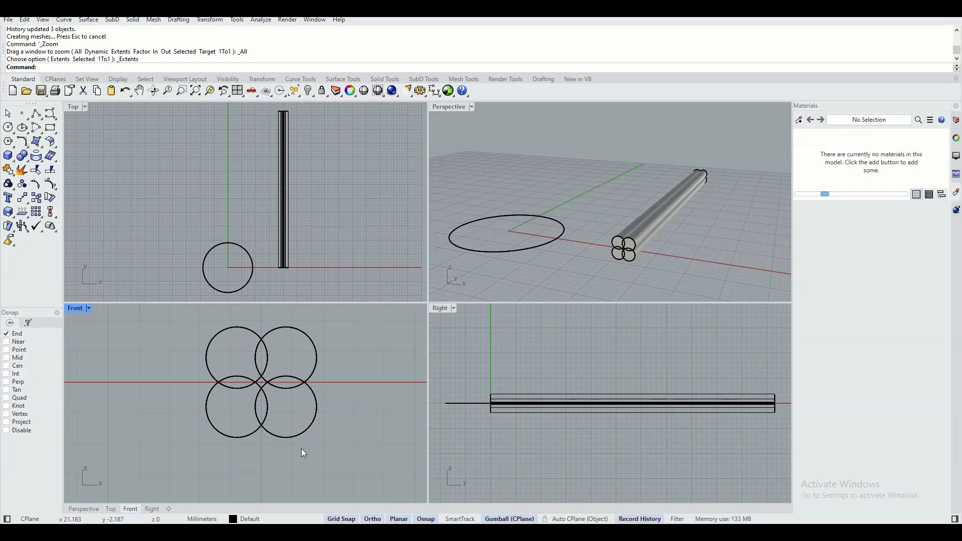
{"action": "left_click_drag", "start_coordinate": [242, 429], "coordinate": [234, 422]}
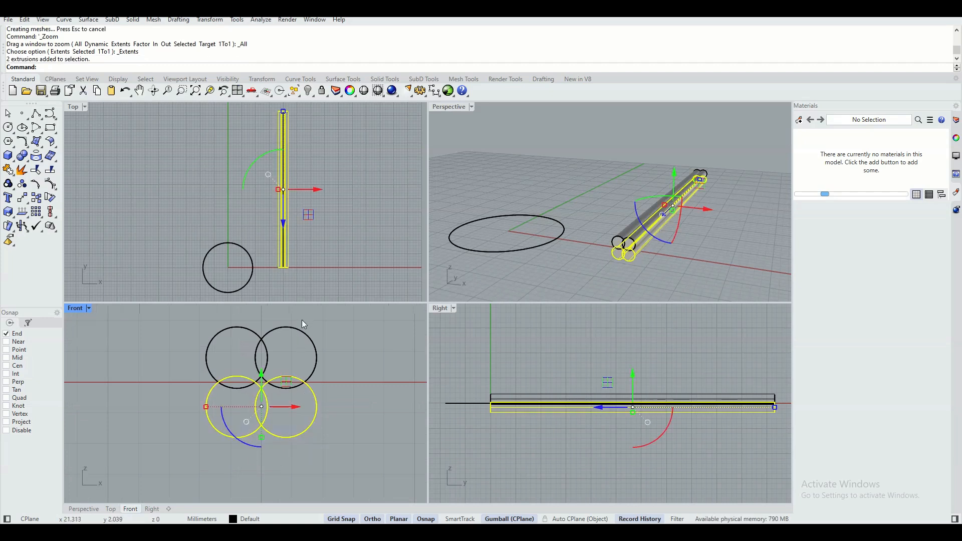
{"action": "left_click_drag", "start_coordinate": [297, 322], "coordinate": [243, 336]}
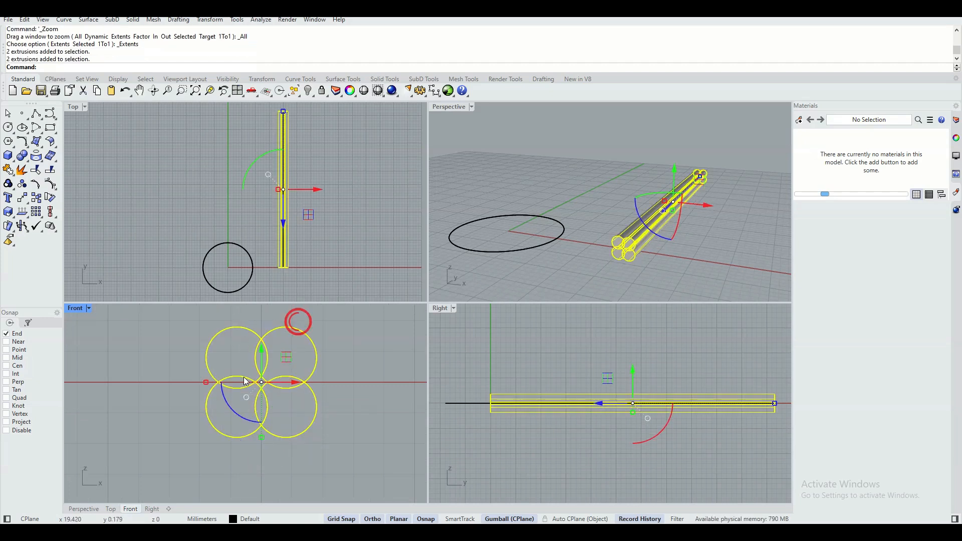
{"action": "left_click", "coordinate": [26, 201]}
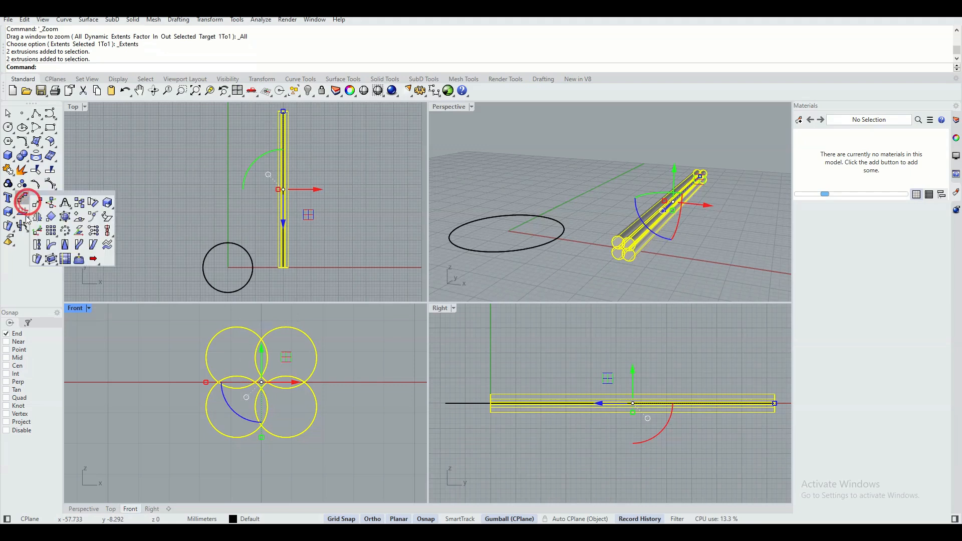
{"action": "left_click", "coordinate": [36, 244]}
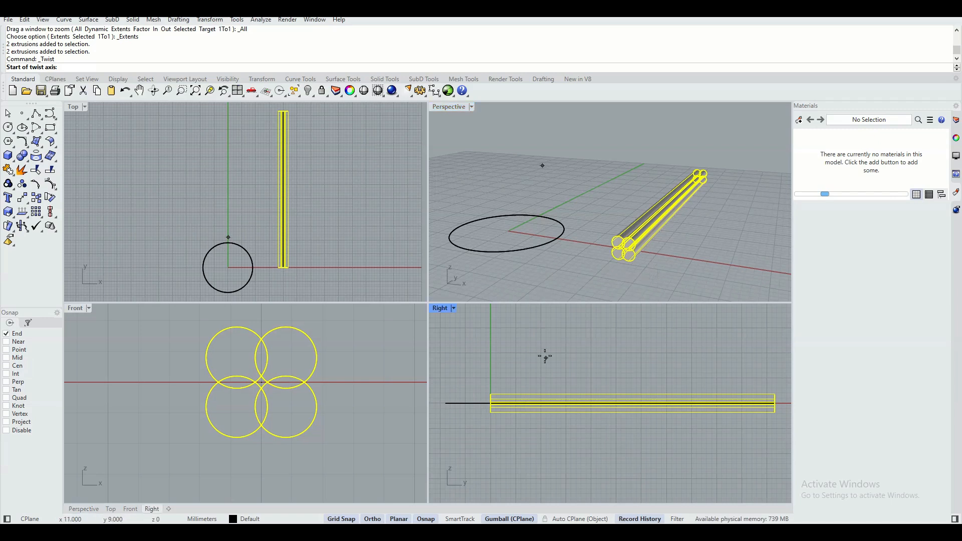
{"action": "double_click", "coordinate": [449, 107]}
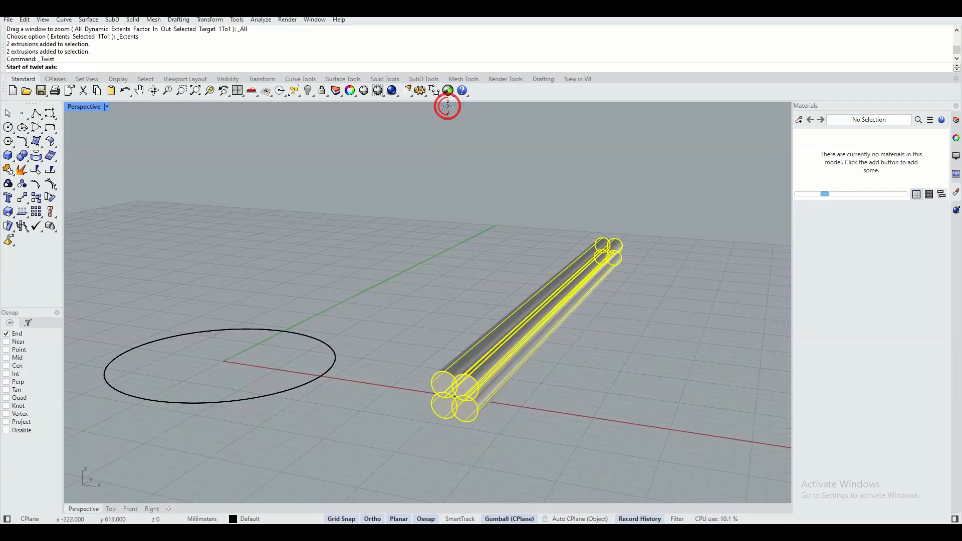
{"action": "scroll", "coordinate": [462, 399], "scroll_direction": "up", "scroll_amount": 5}
{"action": "scroll", "coordinate": [453, 398], "scroll_direction": "up", "scroll_amount": 6}
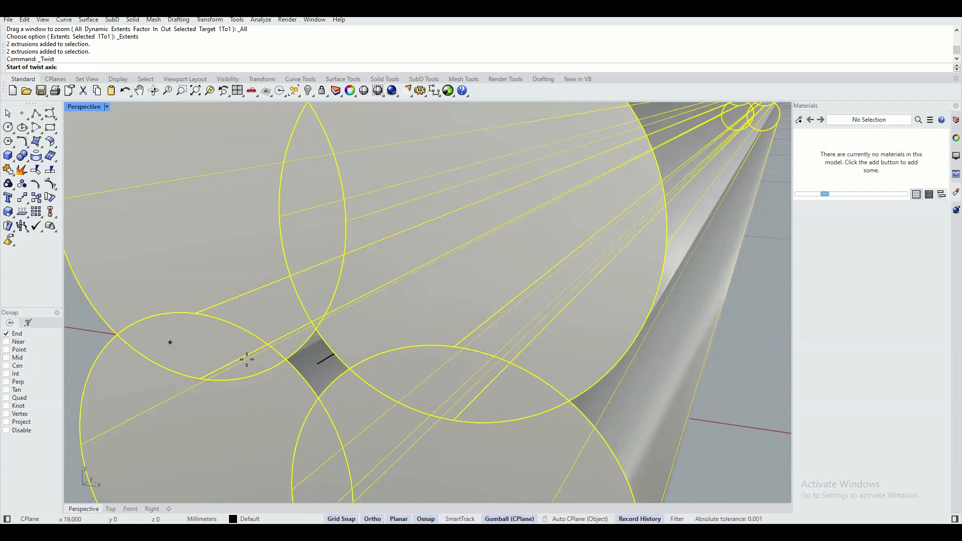
{"action": "left_click", "coordinate": [320, 362]}
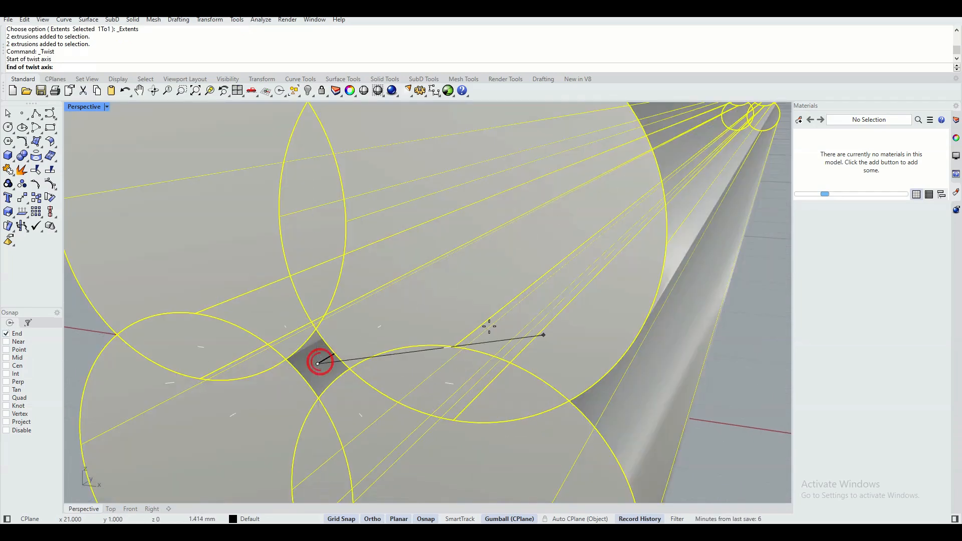
Set the end of the twist axis at the centre line's endpoint at the far end of the bundle
{"action": "scroll", "coordinate": [490, 329], "scroll_direction": "down", "scroll_amount": 8}
{"action": "scroll", "coordinate": [555, 216], "scroll_direction": "up", "scroll_amount": 3}
{"action": "right_click_drag", "start_coordinate": [555, 215], "coordinate": [548, 224]}
{"action": "scroll", "coordinate": [548, 224], "scroll_direction": "down", "scroll_amount": 6}
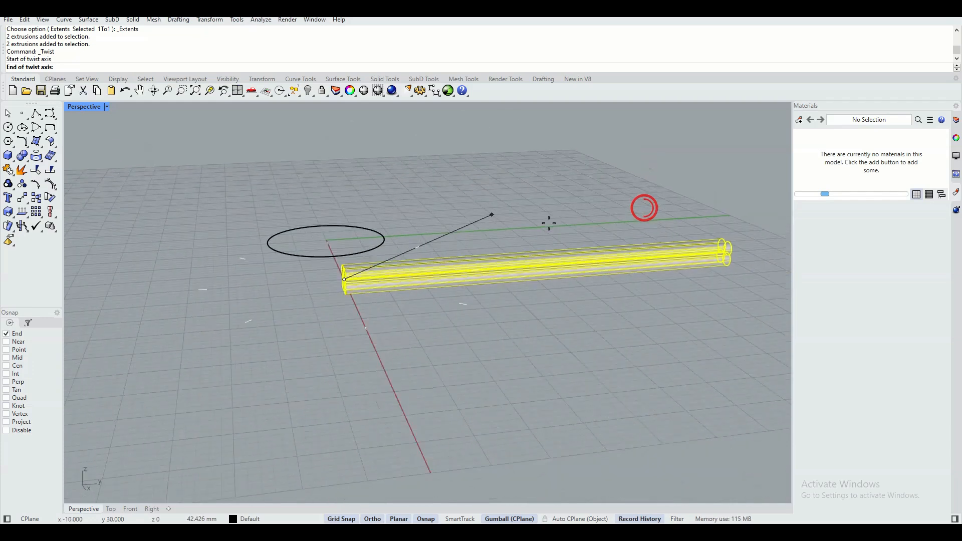
{"action": "right_click_drag", "start_coordinate": [622, 256], "coordinate": [512, 247]}
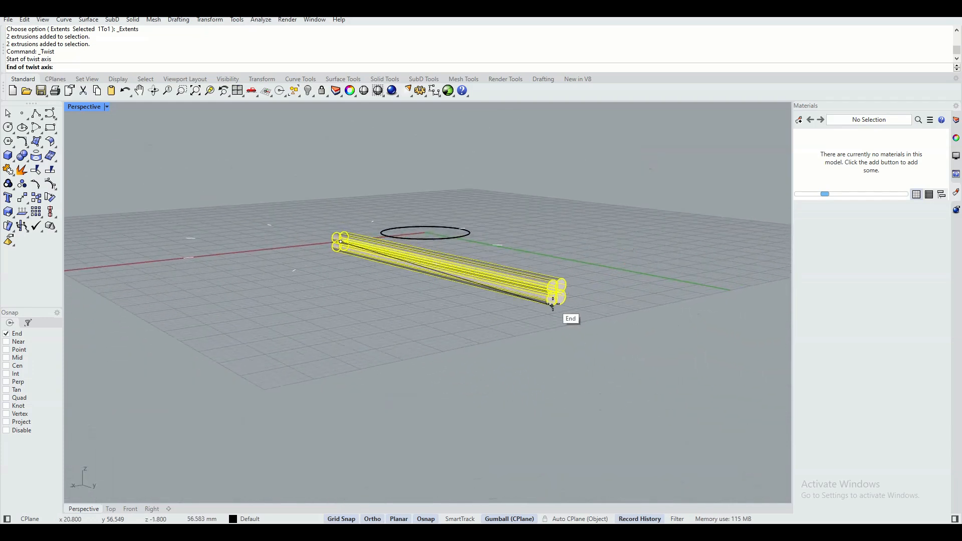
{"action": "scroll", "coordinate": [574, 279], "scroll_direction": "up", "scroll_amount": 10}
{"action": "scroll", "coordinate": [577, 257], "scroll_direction": "down", "scroll_amount": 8}
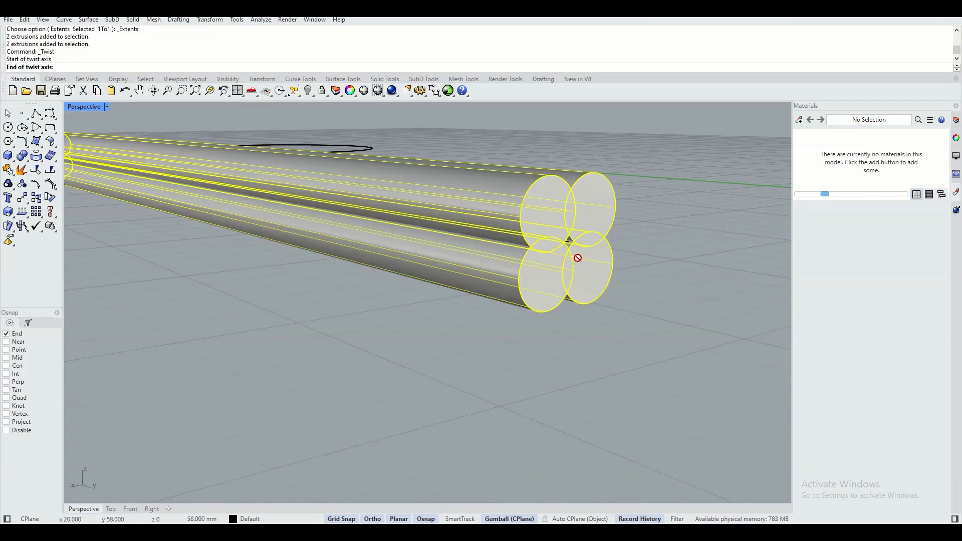
{"action": "scroll", "coordinate": [571, 255], "scroll_direction": "up", "scroll_amount": 2}
{"action": "scroll", "coordinate": [365, 262], "scroll_direction": "up", "scroll_amount": 3}
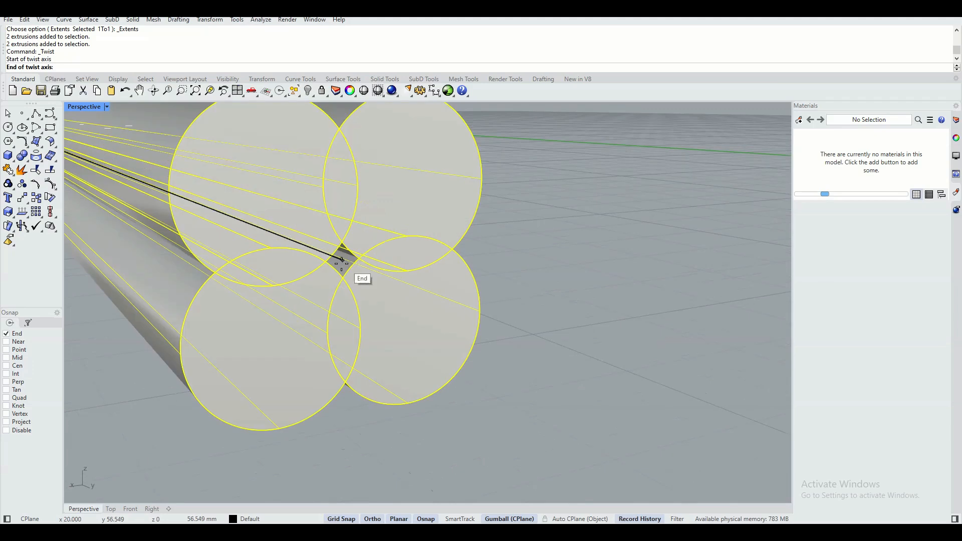
{"action": "left_click", "coordinate": [341, 259]}
Twist the four pipes through one full turn using reference points on the X axis in the Front view, and inspect the rope shape
{"action": "scroll", "coordinate": [328, 280], "scroll_direction": "down", "scroll_amount": 8}
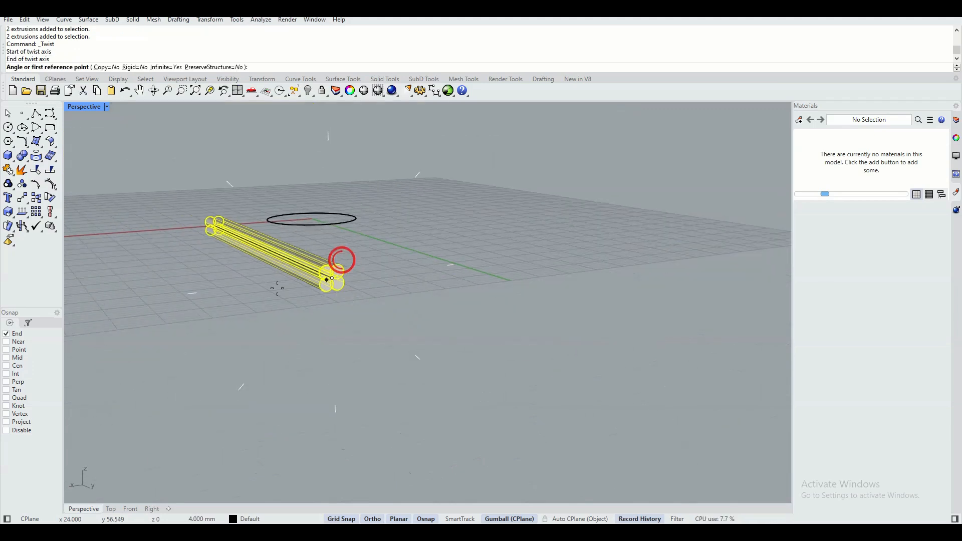
{"action": "right_click_drag", "start_coordinate": [264, 283], "coordinate": [440, 313]}
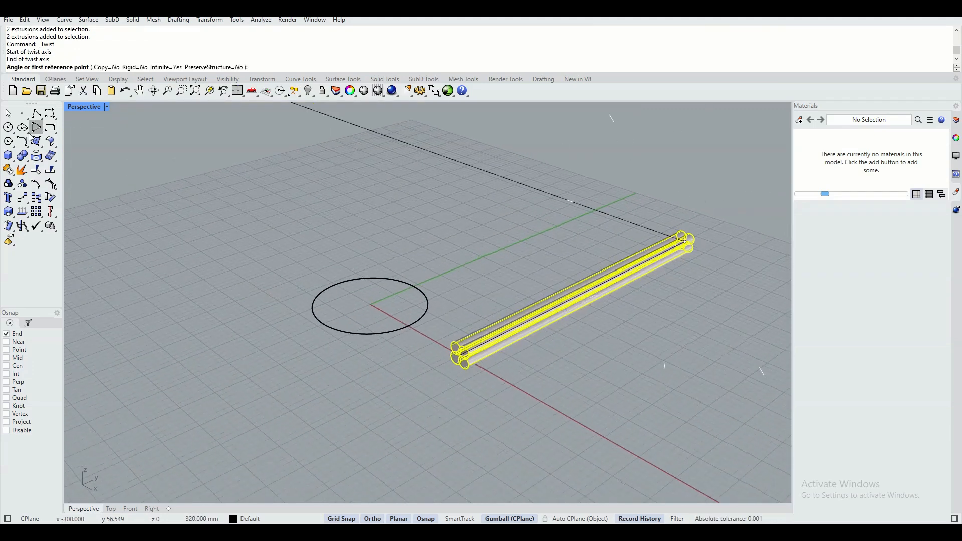
{"action": "double_click", "coordinate": [86, 108]}
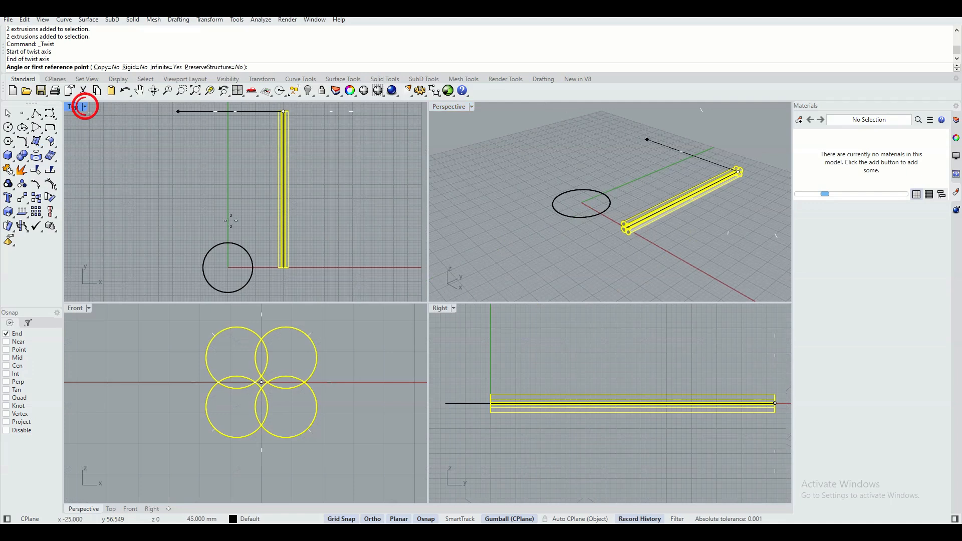
{"action": "scroll", "coordinate": [293, 391], "scroll_direction": "down", "scroll_amount": 3}
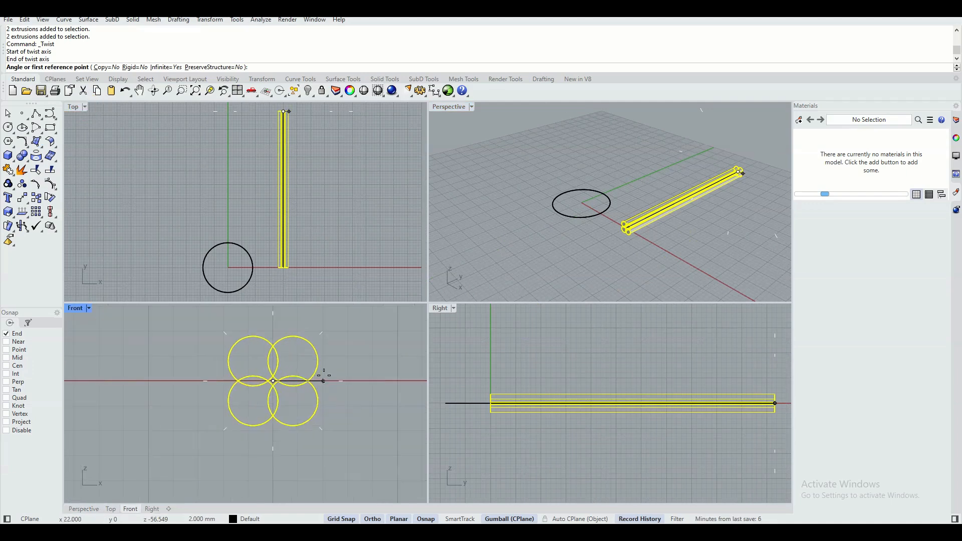
{"action": "scroll", "coordinate": [295, 396], "scroll_direction": "down", "scroll_amount": 2}
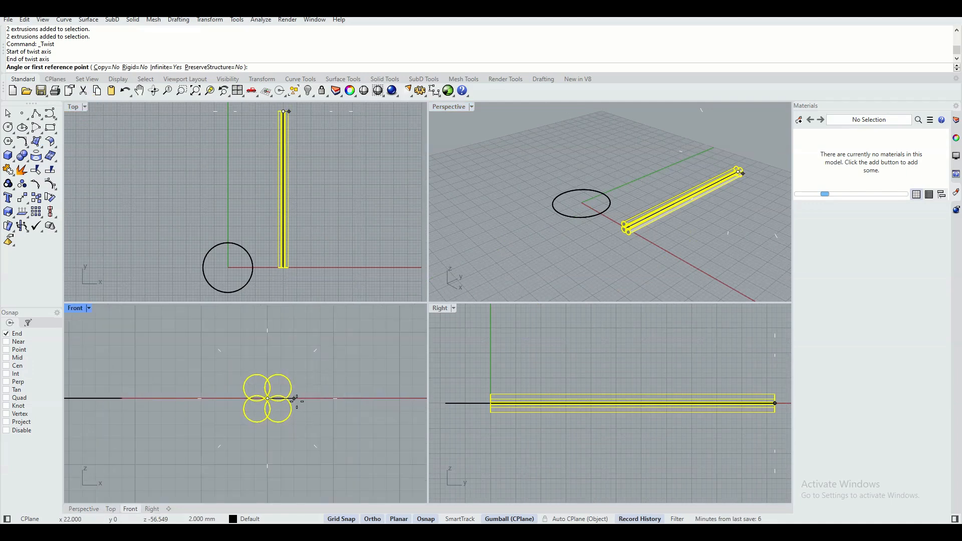
{"action": "left_click", "coordinate": [361, 398]}
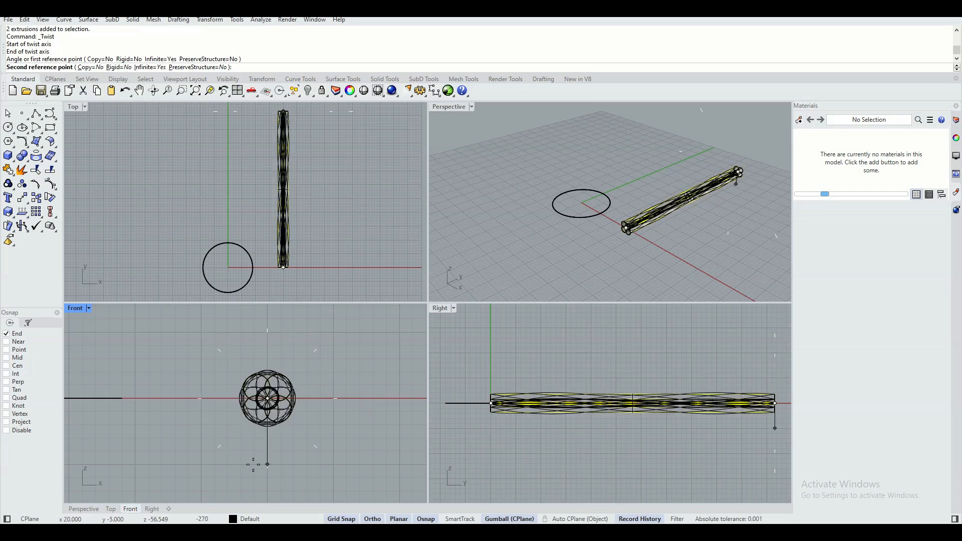
{"action": "left_click", "coordinate": [339, 410]}
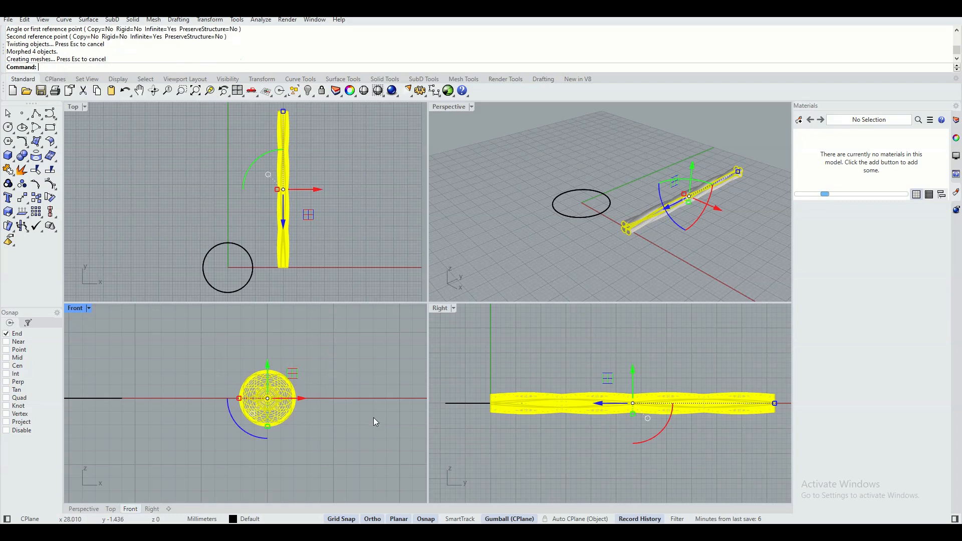
{"action": "left_click", "coordinate": [643, 252]}
{"action": "scroll", "coordinate": [717, 208], "scroll_direction": "up", "scroll_amount": 2}
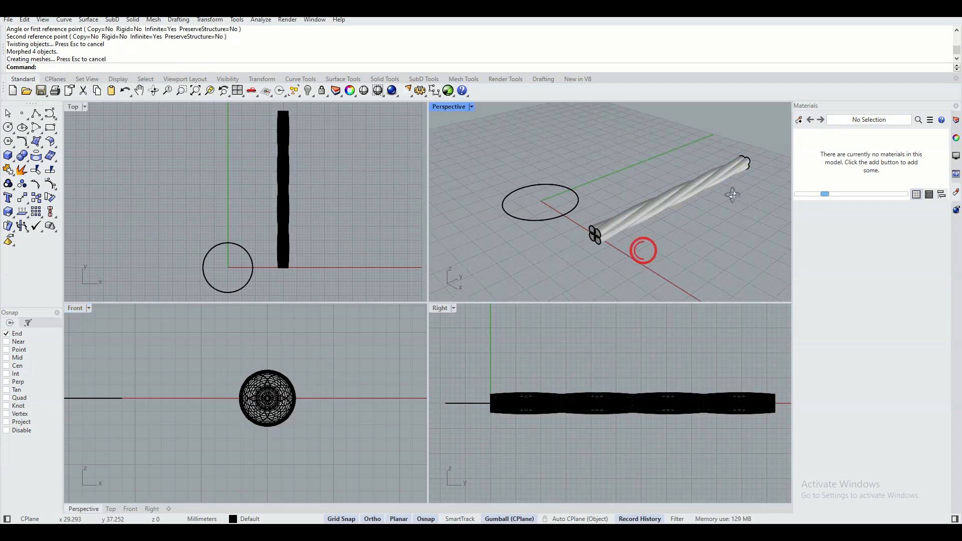
{"action": "right_click_drag", "start_coordinate": [734, 195], "coordinate": [700, 206]}
{"action": "right_click_drag", "start_coordinate": [620, 243], "coordinate": [659, 249]}
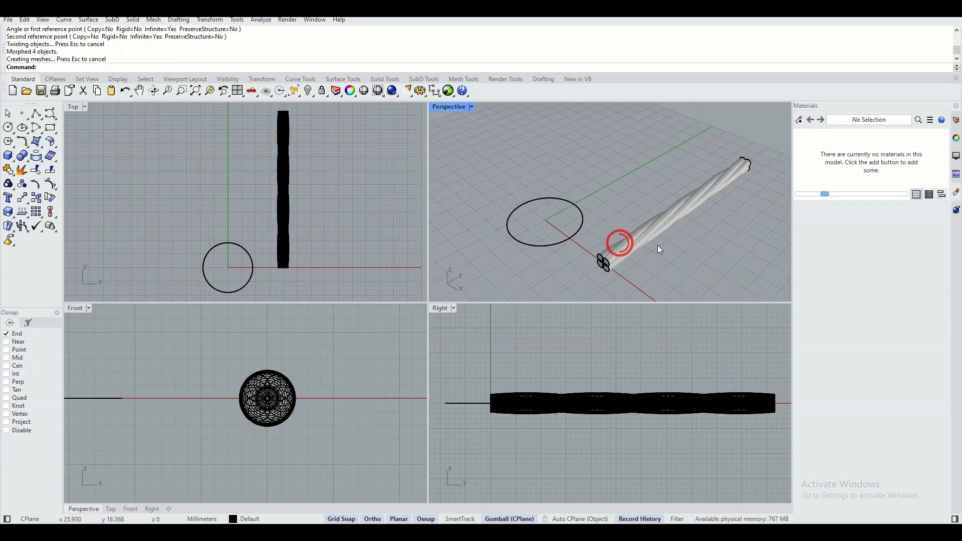
Undo the last twist and reselect all four pipes in the Front view
{"action": "left_click", "coordinate": [123, 91]}
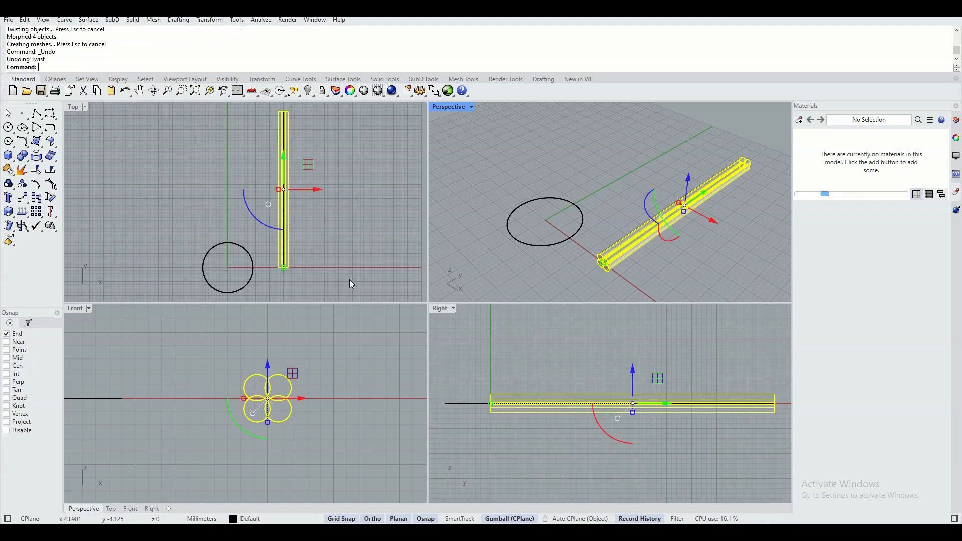
{"action": "left_click", "coordinate": [623, 164]}
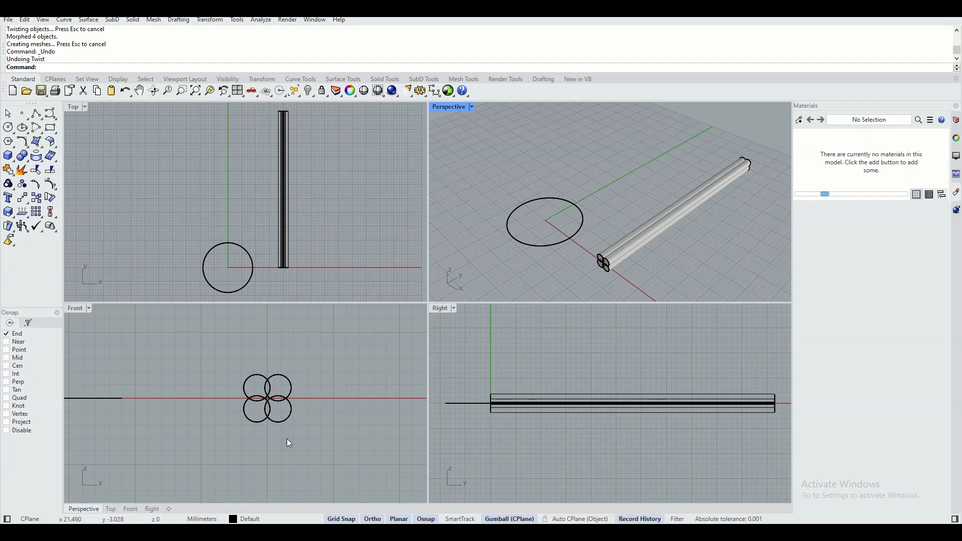
{"action": "scroll", "coordinate": [291, 442], "scroll_direction": "up", "scroll_amount": 1}
{"action": "left_click_drag", "start_coordinate": [228, 411], "coordinate": [228, 410]}
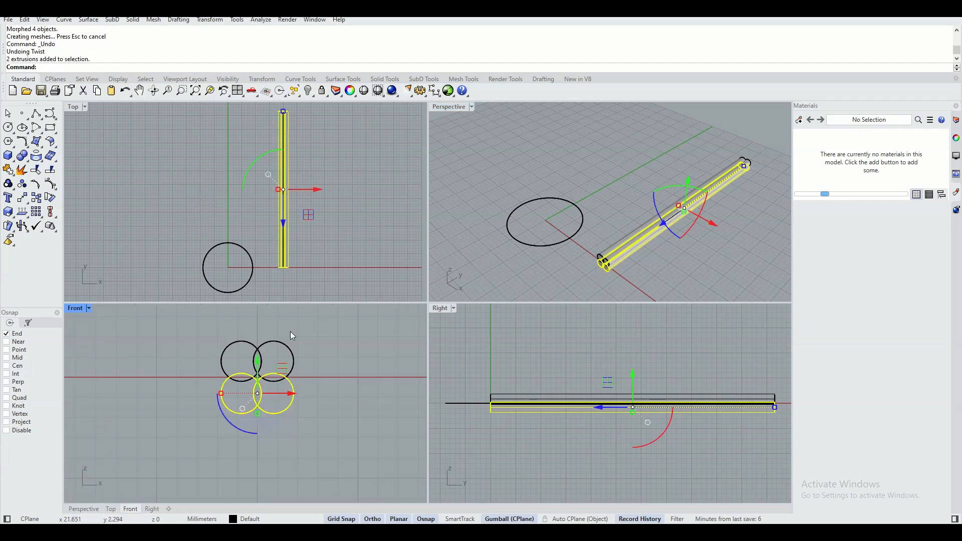
{"action": "left_click_drag", "start_coordinate": [288, 325], "coordinate": [242, 351]}
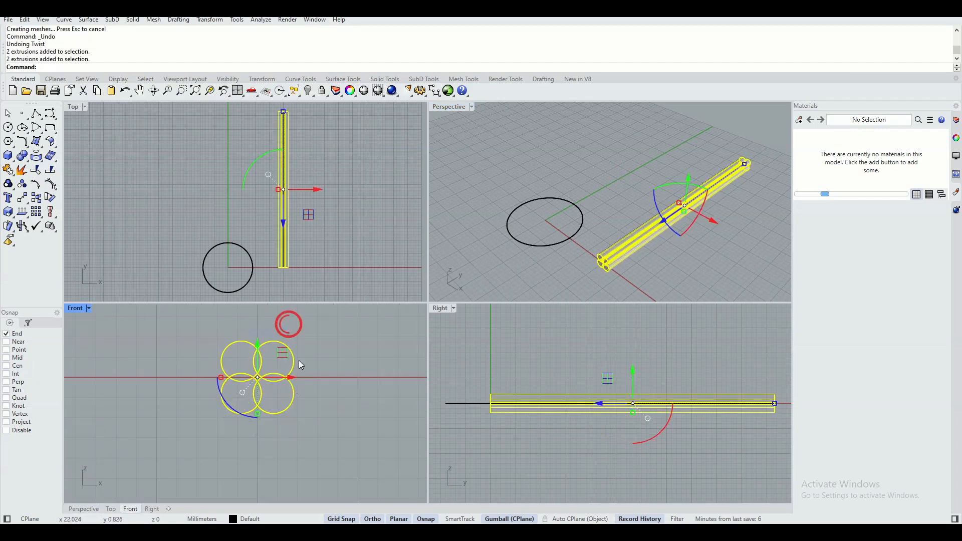
Start a Twist on the four pipes with its axis beginning at the centre line's endpoint nearest the circle
{"action": "right_click", "coordinate": [344, 336]}
{"action": "scroll", "coordinate": [645, 273], "scroll_direction": "up", "scroll_amount": 8}
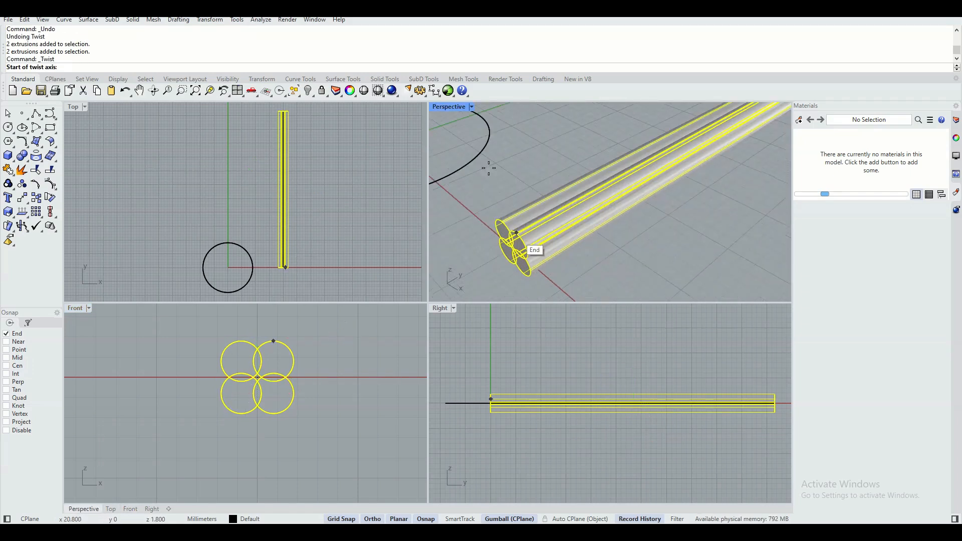
{"action": "double_click", "coordinate": [447, 107]}
{"action": "scroll", "coordinate": [315, 294], "scroll_direction": "up", "scroll_amount": 5}
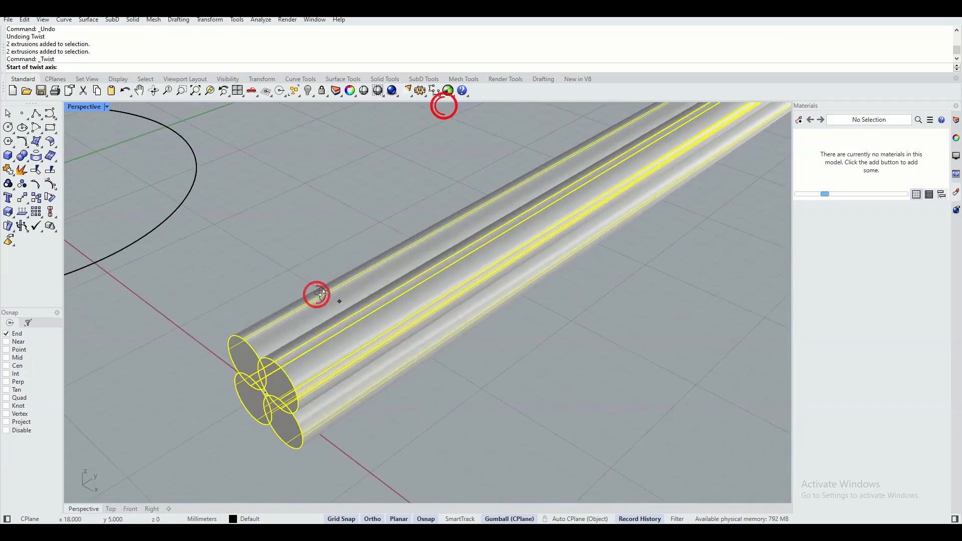
{"action": "scroll", "coordinate": [326, 303], "scroll_direction": "up", "scroll_amount": 6}
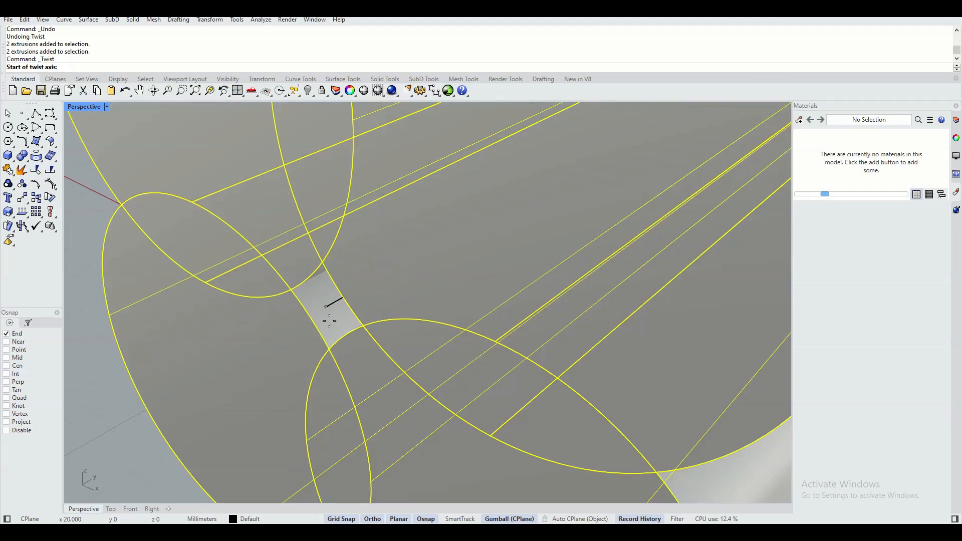
{"action": "left_click", "coordinate": [325, 307]}
End the twist axis at the centre line's endpoint at the far end of the bundle
{"action": "scroll", "coordinate": [325, 307], "scroll_direction": "down", "scroll_amount": 10}
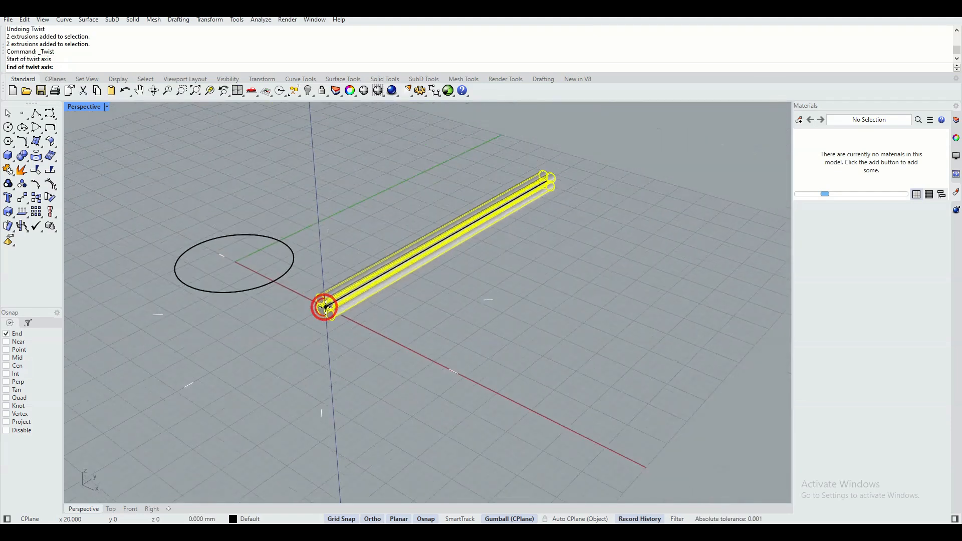
{"action": "mouse_move", "coordinate": [425, 260]}
{"action": "right_mouse_down"}
{"action": "mouse_move", "coordinate": [357, 262]}
{"action": "mouse_move", "coordinate": [354, 253]}
{"action": "mouse_move", "coordinate": [417, 260]}
{"action": "right_mouse_up"}
{"action": "scroll", "coordinate": [451, 271], "scroll_direction": "up", "scroll_amount": 5}
{"action": "scroll", "coordinate": [451, 271], "scroll_direction": "up", "scroll_amount": 8}
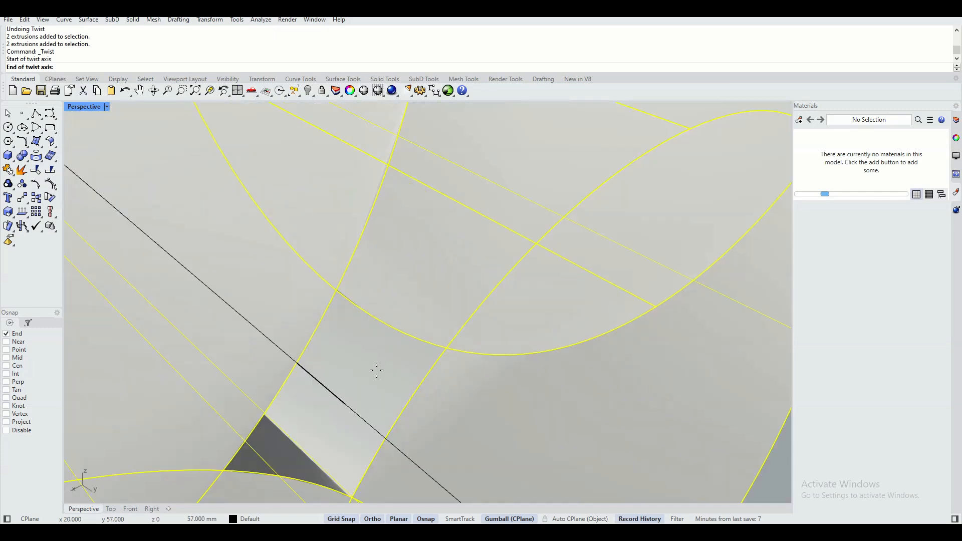
{"action": "left_click", "coordinate": [344, 401]}
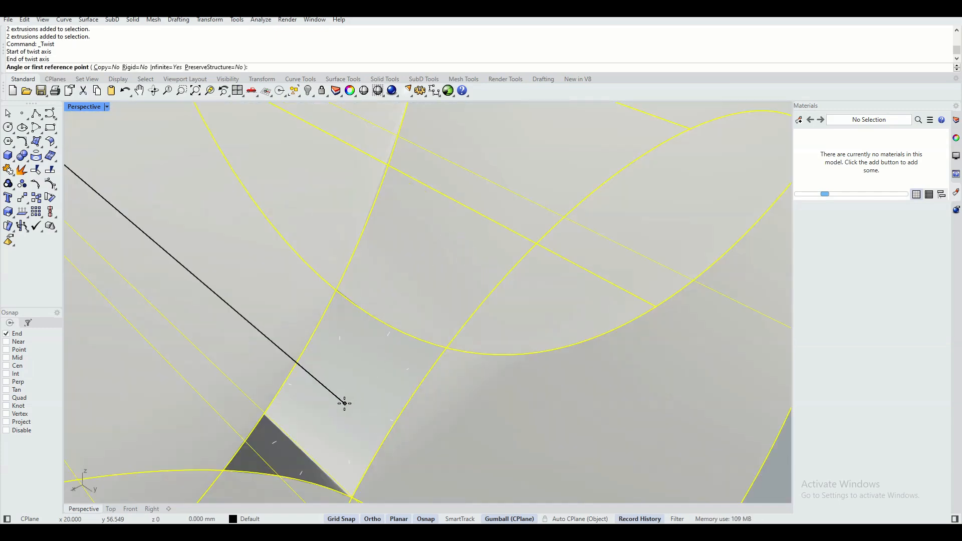
Twist the pipes by -360 degrees using reference points on the X axis in the Front view, and inspect the rope in Perspective
{"action": "scroll", "coordinate": [344, 399], "scroll_direction": "down", "scroll_amount": 6}
{"action": "scroll", "coordinate": [344, 399], "scroll_direction": "down", "scroll_amount": 5}
{"action": "right_click_drag", "start_coordinate": [249, 387], "coordinate": [438, 354]}
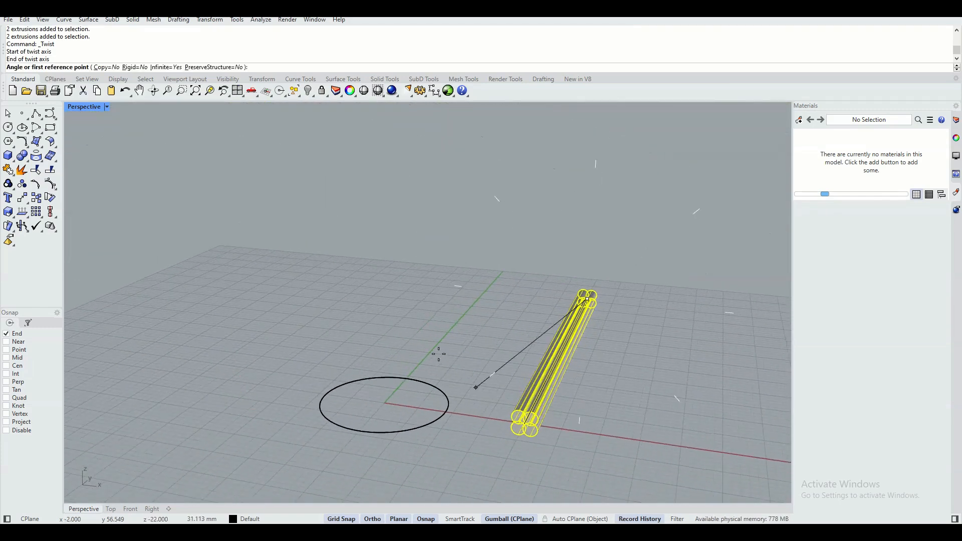
{"action": "double_click", "coordinate": [89, 110]}
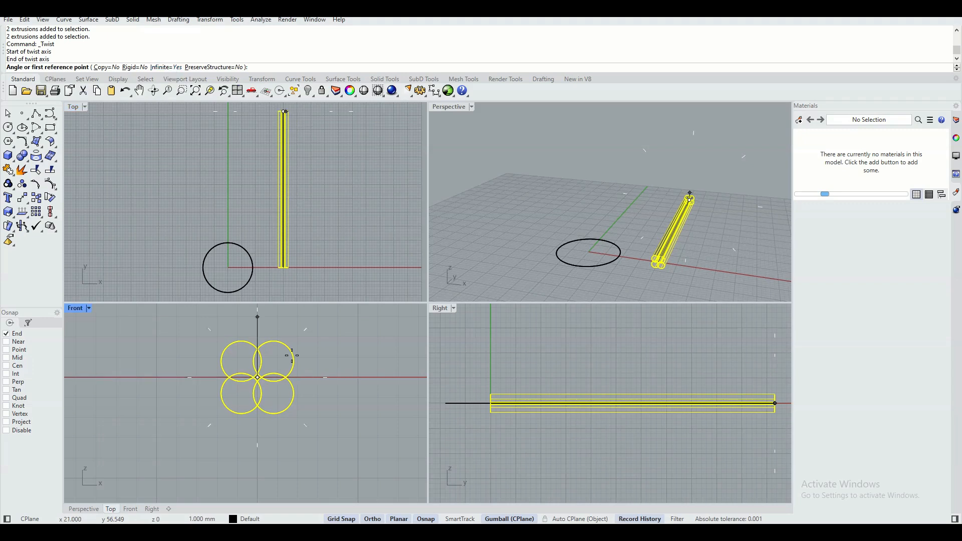
{"action": "left_click", "coordinate": [338, 377]}
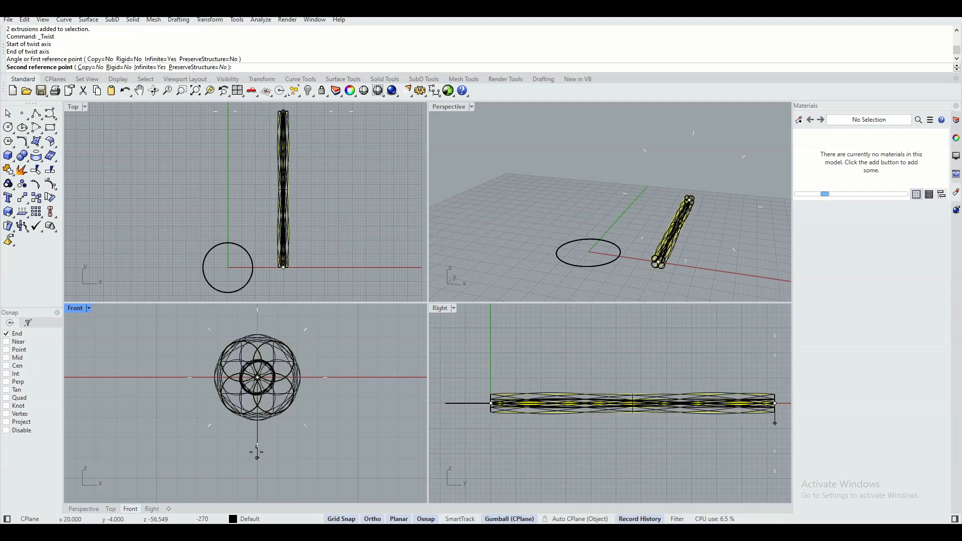
{"action": "left_click", "coordinate": [333, 381]}
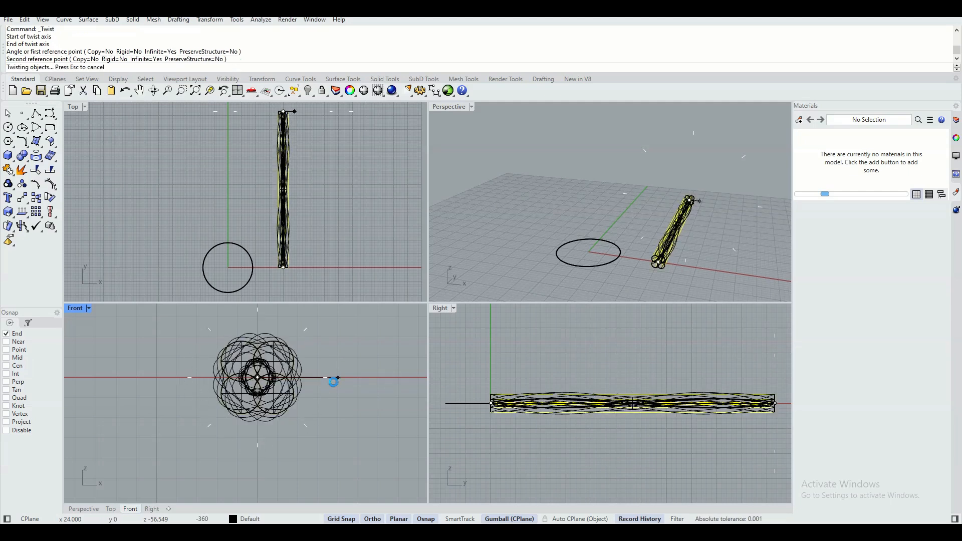
{"action": "left_click", "coordinate": [534, 188]}
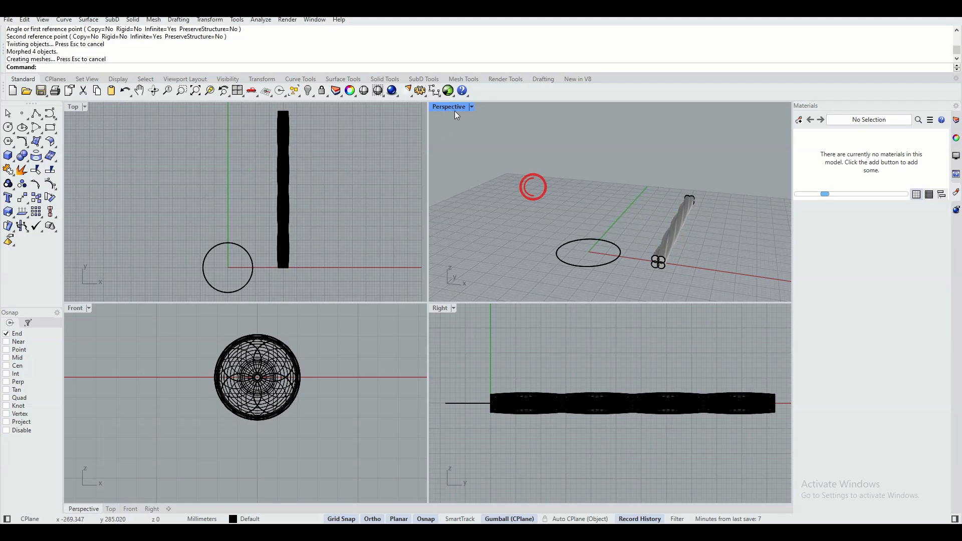
{"action": "double_click", "coordinate": [453, 107]}
{"action": "right_click_drag", "start_coordinate": [542, 250], "coordinate": [497, 249]}
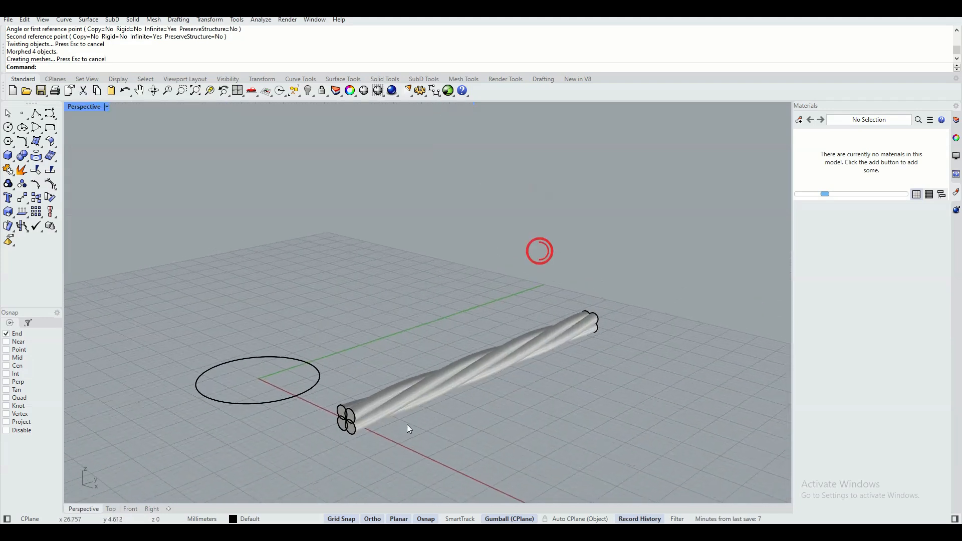
{"action": "right_click_drag", "start_coordinate": [407, 425], "coordinate": [526, 351]}
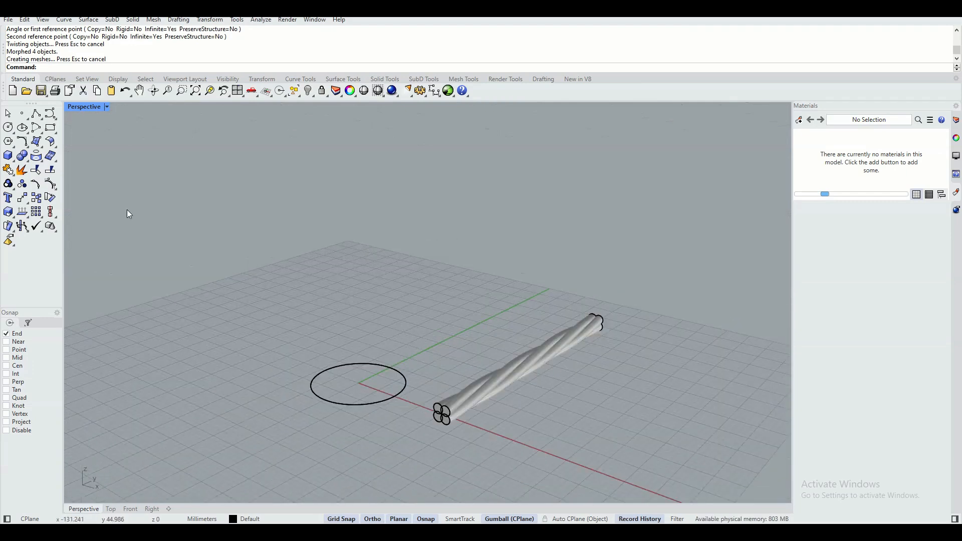
{"action": "double_click", "coordinate": [85, 106]}
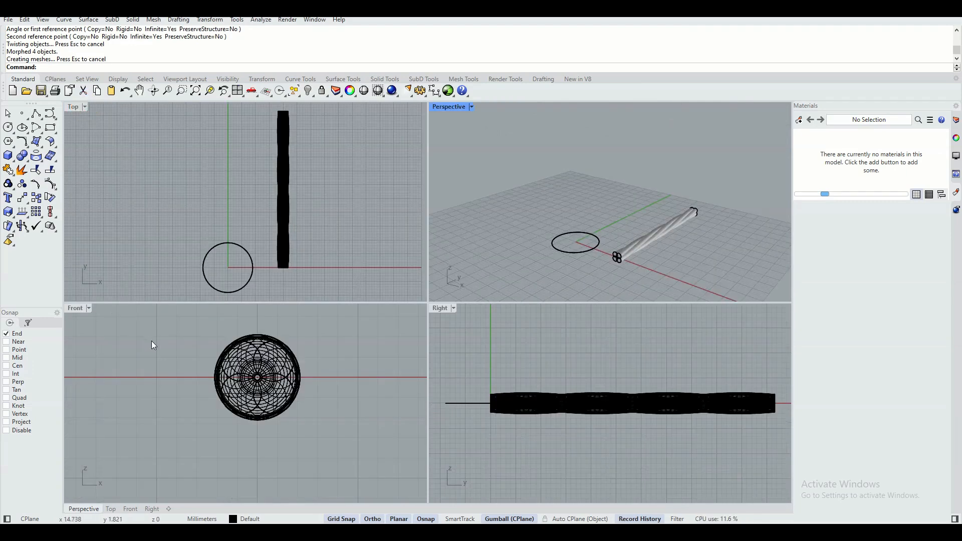
Group the four twisted pipes and check the grouping by reselecting the rope
{"action": "left_click_drag", "start_coordinate": [287, 325], "coordinate": [247, 346]}
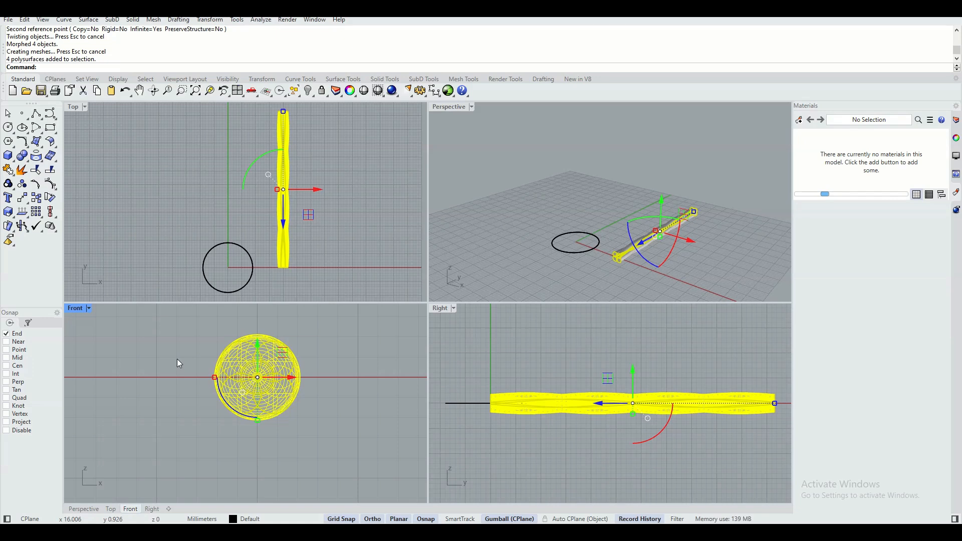
{"action": "key", "text": "ctrl+g"}
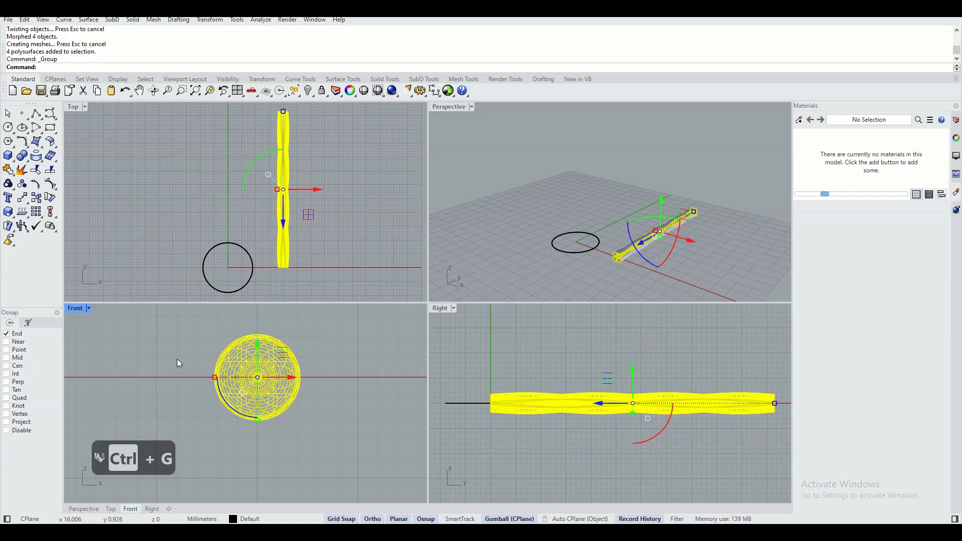
{"action": "left_click", "coordinate": [129, 344]}
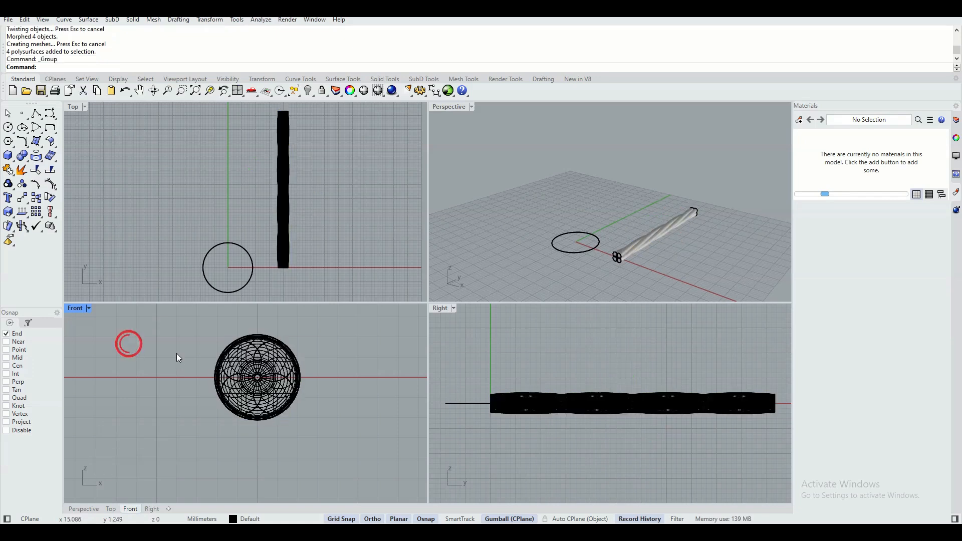
{"action": "left_click", "coordinate": [284, 345]}
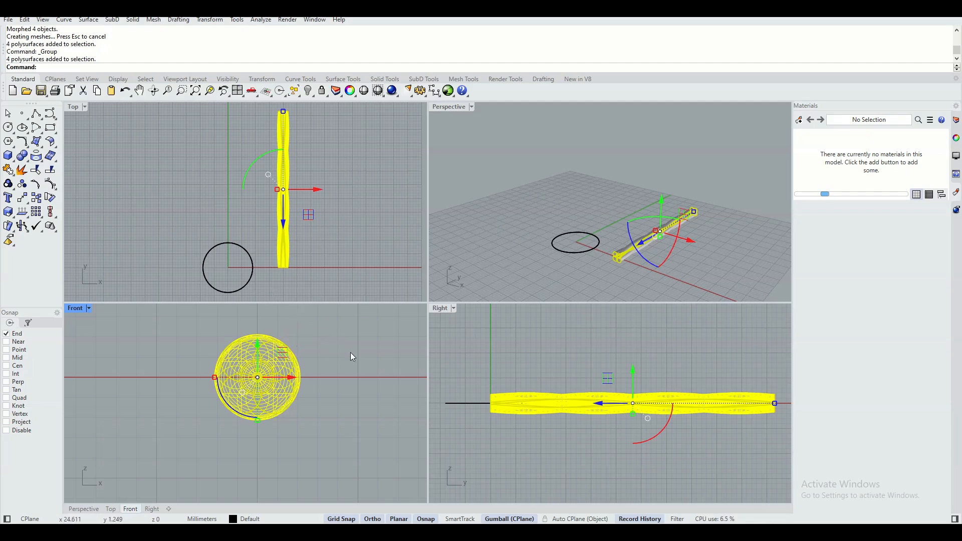
Start Flow along Curve on the grouped rope with copying on, using its centre line as base curve, picked near the circle end
{"action": "right_click", "coordinate": [196, 91]}
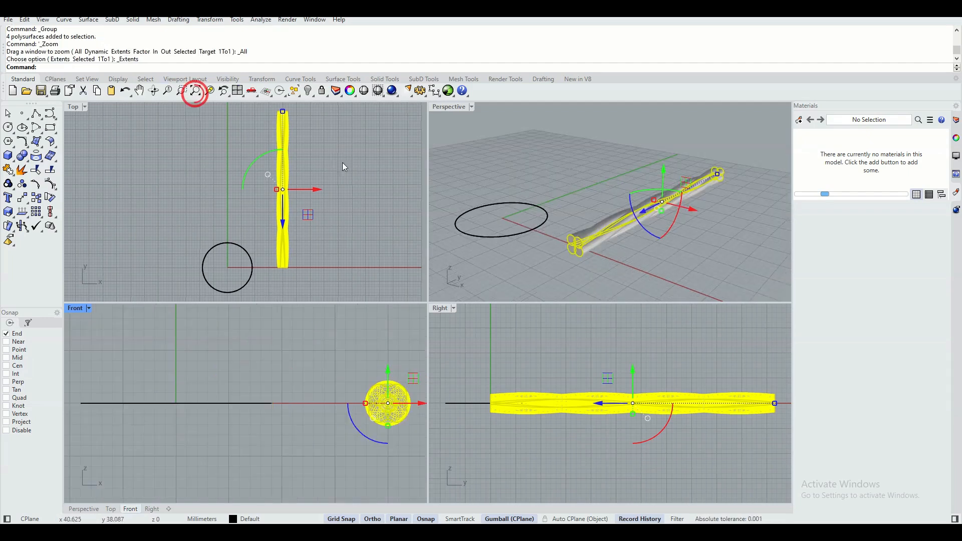
{"action": "double_click", "coordinate": [447, 106]}
{"action": "right_click_drag", "start_coordinate": [359, 256], "coordinate": [375, 262]}
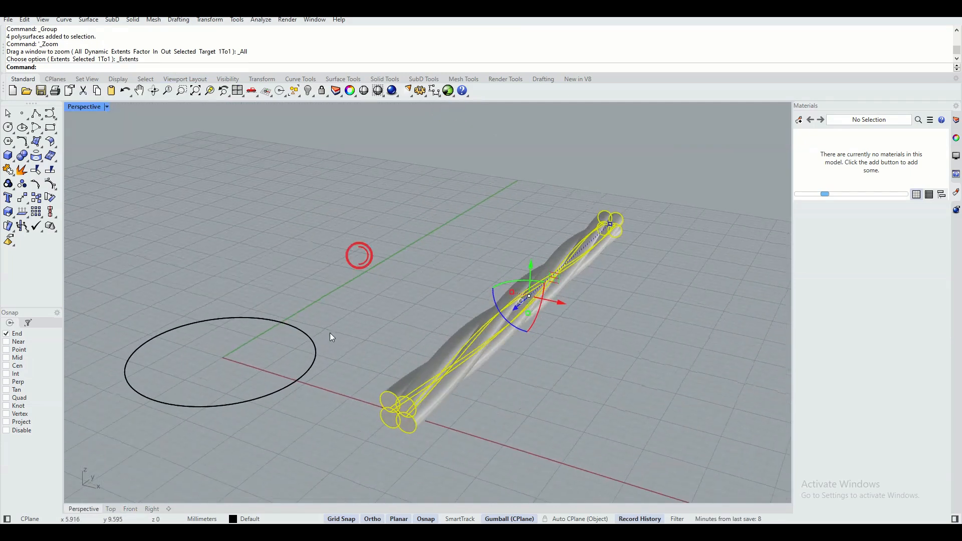
{"action": "right_click_drag", "start_coordinate": [370, 346], "coordinate": [425, 295], "text": "shift"}
{"action": "scroll", "coordinate": [426, 297], "scroll_direction": "up", "scroll_amount": 2}
{"action": "scroll", "coordinate": [425, 296], "scroll_direction": "down", "scroll_amount": 2}
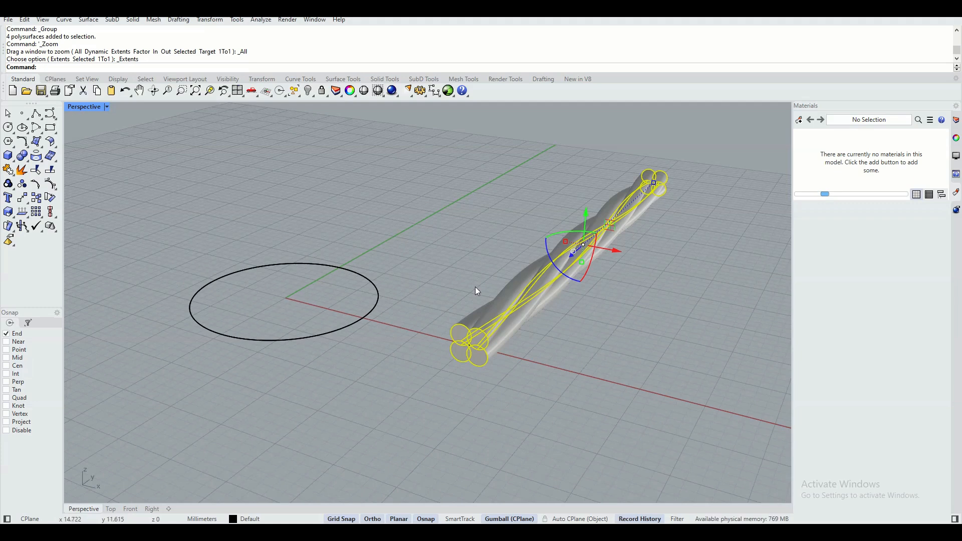
{"action": "left_click", "coordinate": [472, 303]}
{"action": "left_click", "coordinate": [471, 320]}
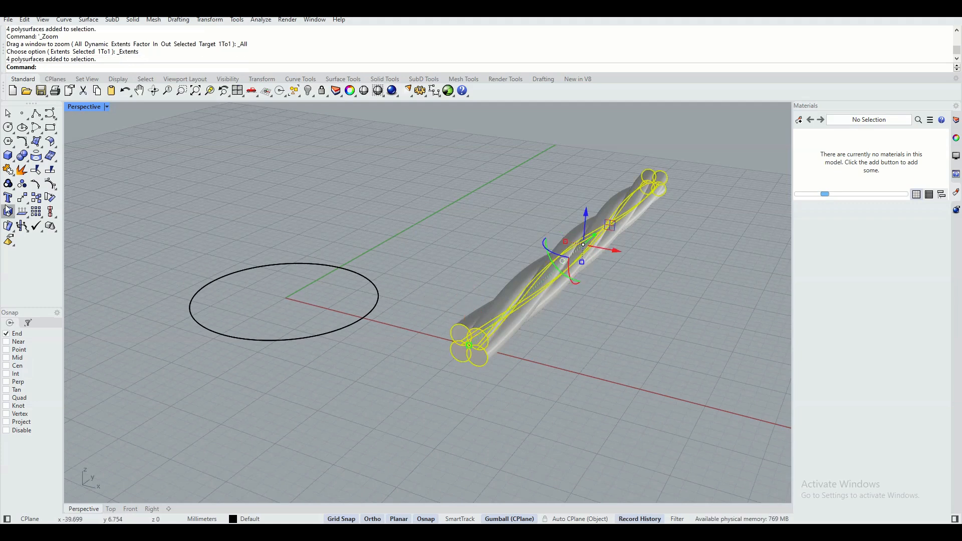
{"action": "left_click", "coordinate": [14, 228]}
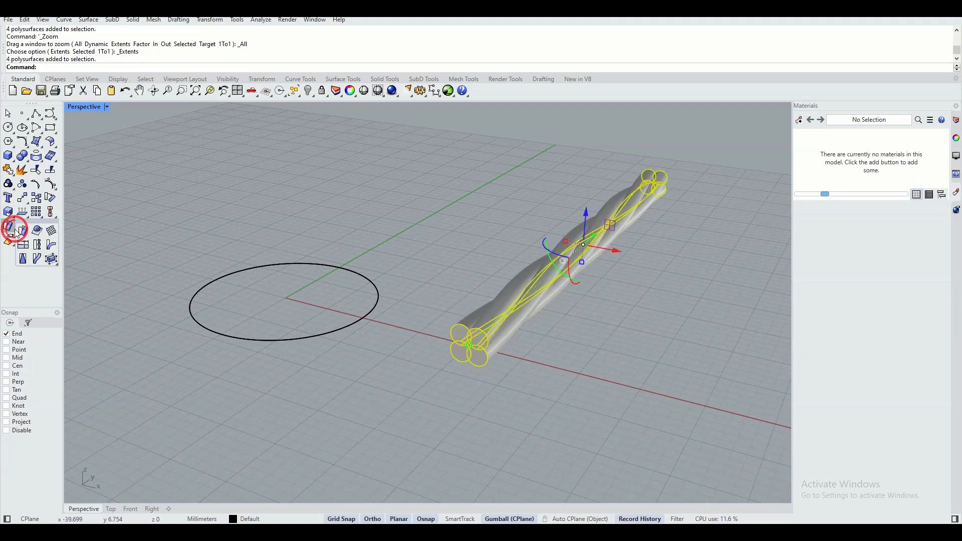
{"action": "left_click", "coordinate": [36, 260]}
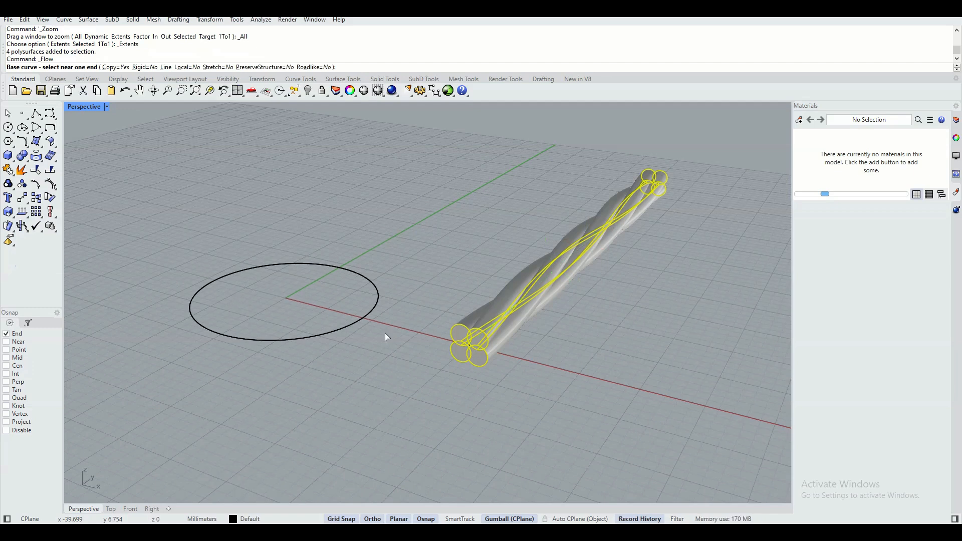
{"action": "scroll", "coordinate": [469, 350], "scroll_direction": "up", "scroll_amount": 8}
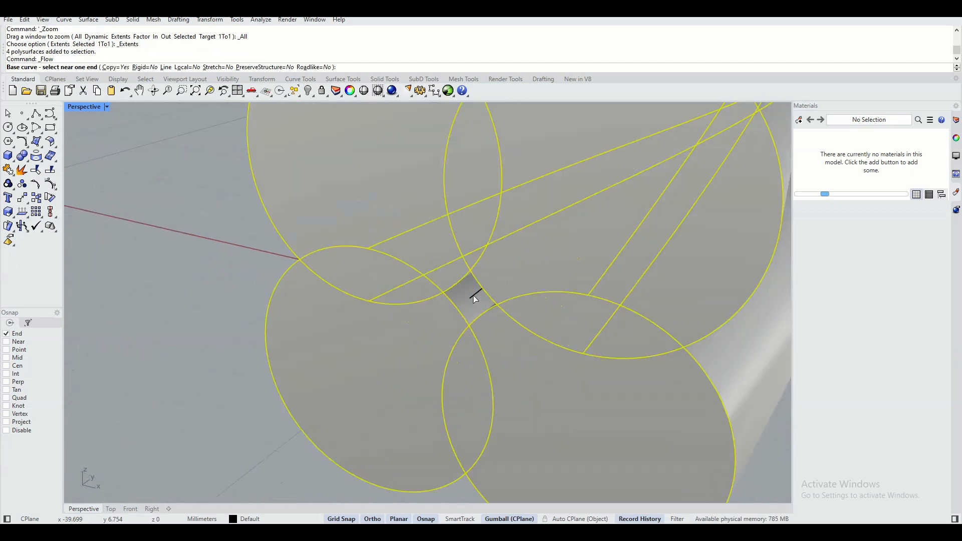
{"action": "left_click", "coordinate": [473, 296]}
Flow the rope around the circle by picking it near the X axis as target curve, and inspect the ring's seam
{"action": "scroll", "coordinate": [189, 292], "scroll_direction": "down", "scroll_amount": 6}
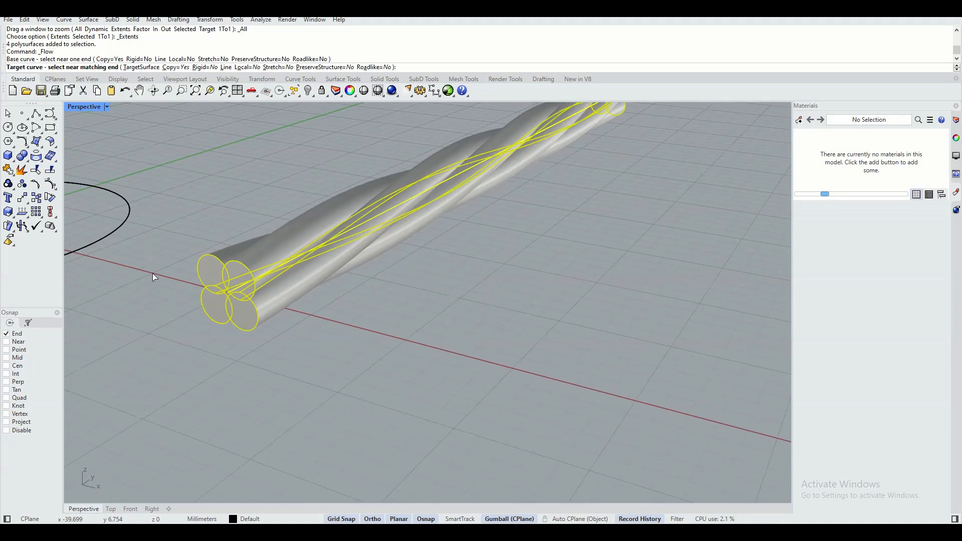
{"action": "right_click_drag", "start_coordinate": [149, 291], "coordinate": [317, 289]}
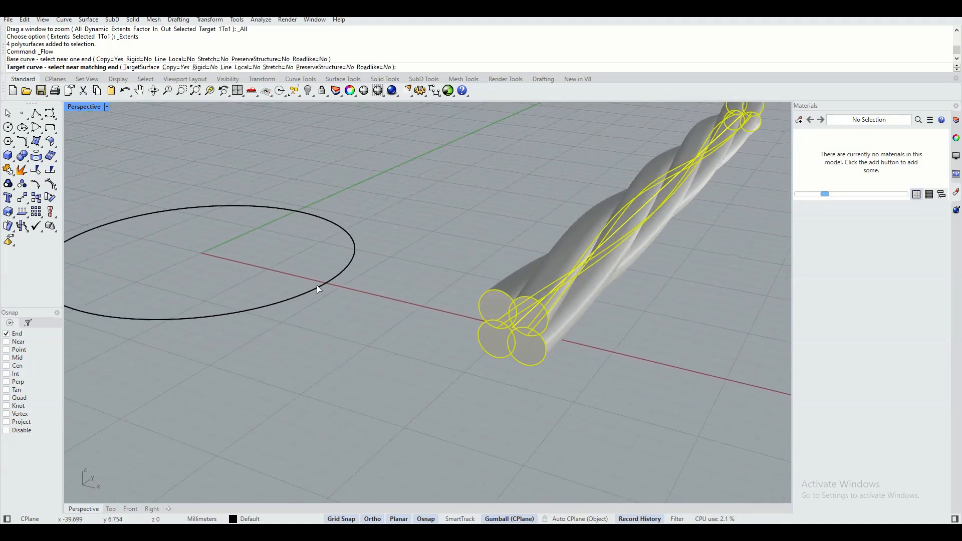
{"action": "left_click", "coordinate": [324, 284]}
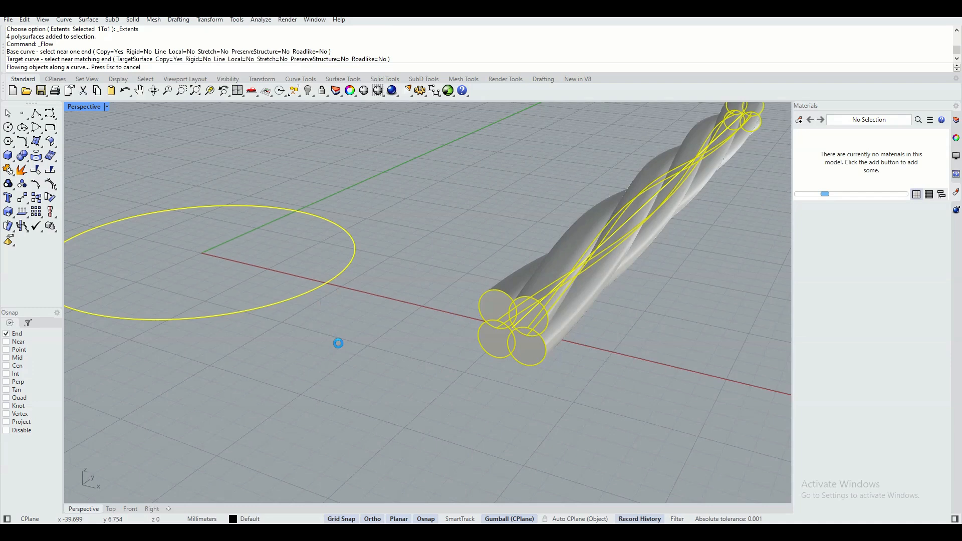
{"action": "left_click", "coordinate": [356, 333]}
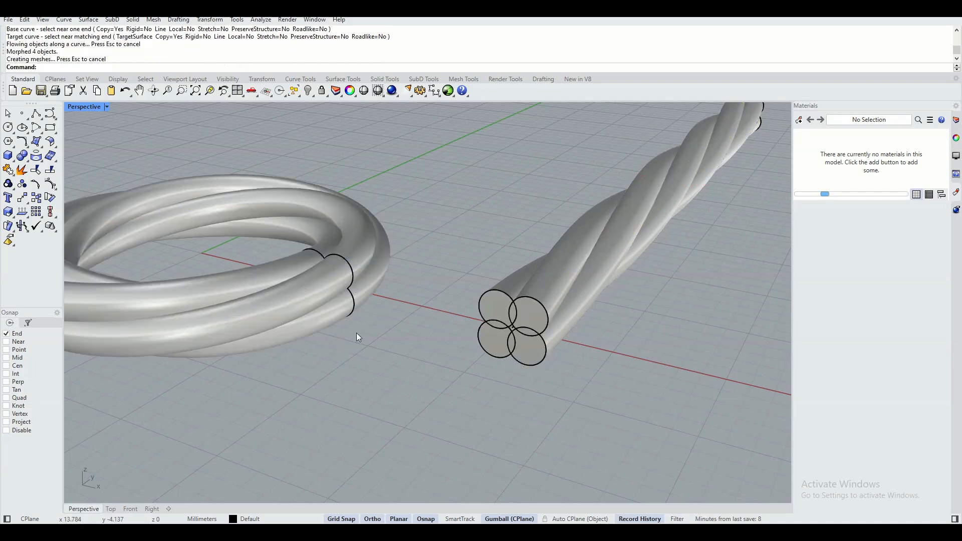
{"action": "scroll", "coordinate": [356, 334], "scroll_direction": "down", "scroll_amount": 4}
{"action": "right_click_drag", "start_coordinate": [311, 365], "coordinate": [406, 380], "text": "shift"}
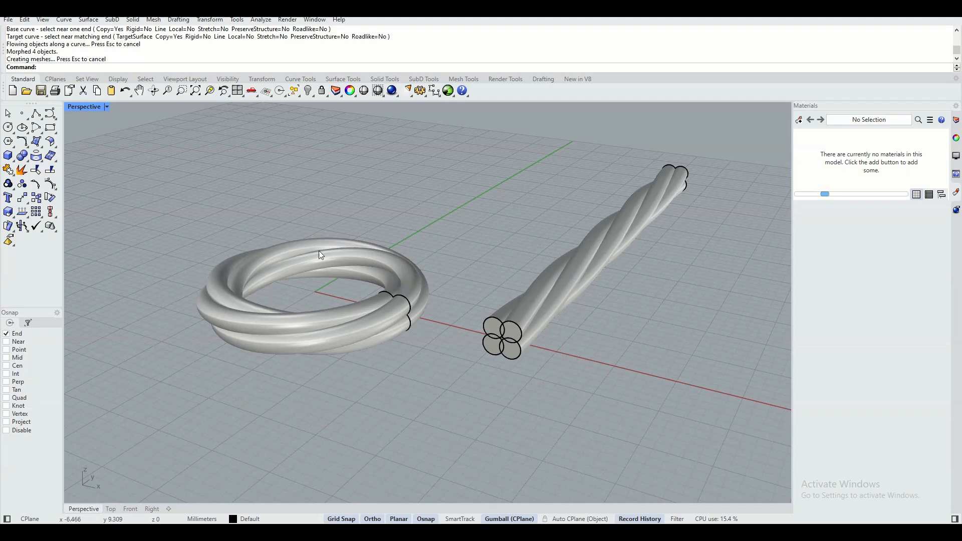
{"action": "mouse_move", "coordinate": [350, 221]}
{"action": "right_mouse_down"}
{"action": "mouse_move", "coordinate": [351, 262]}
{"action": "mouse_move", "coordinate": [393, 330]}
{"action": "mouse_move", "coordinate": [382, 311]}
{"action": "mouse_move", "coordinate": [333, 306]}
{"action": "right_mouse_up"}
{"action": "scroll", "coordinate": [406, 338], "scroll_direction": "up", "scroll_amount": 6}
{"action": "scroll", "coordinate": [385, 313], "scroll_direction": "up", "scroll_amount": 4}
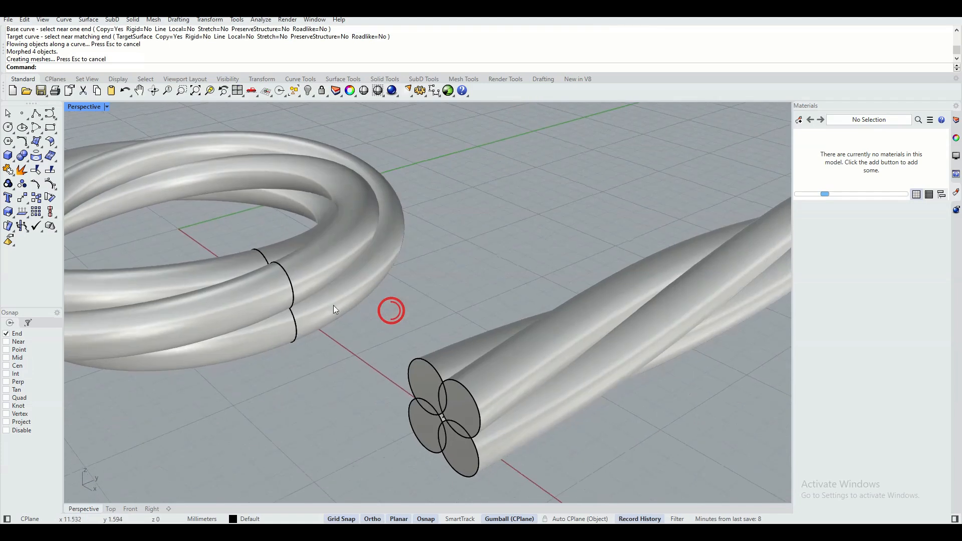
Show all four viewports zoomed to their full extents and set the Top view to Shaded display
{"action": "mouse_move", "coordinate": [276, 261]}
{"action": "right_mouse_down"}
{"action": "mouse_move", "coordinate": [353, 274]}
{"action": "mouse_move", "coordinate": [399, 302]}
{"action": "mouse_move", "coordinate": [373, 320]}
{"action": "right_mouse_up"}
{"action": "scroll", "coordinate": [354, 299], "scroll_direction": "down", "scroll_amount": 3}
{"action": "scroll", "coordinate": [372, 320], "scroll_direction": "down", "scroll_amount": 2}
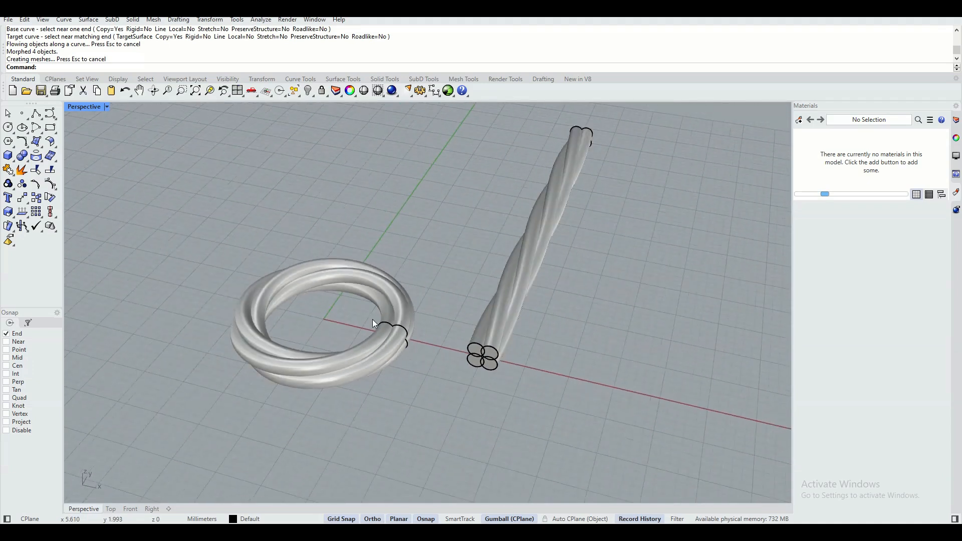
{"action": "double_click", "coordinate": [95, 108]}
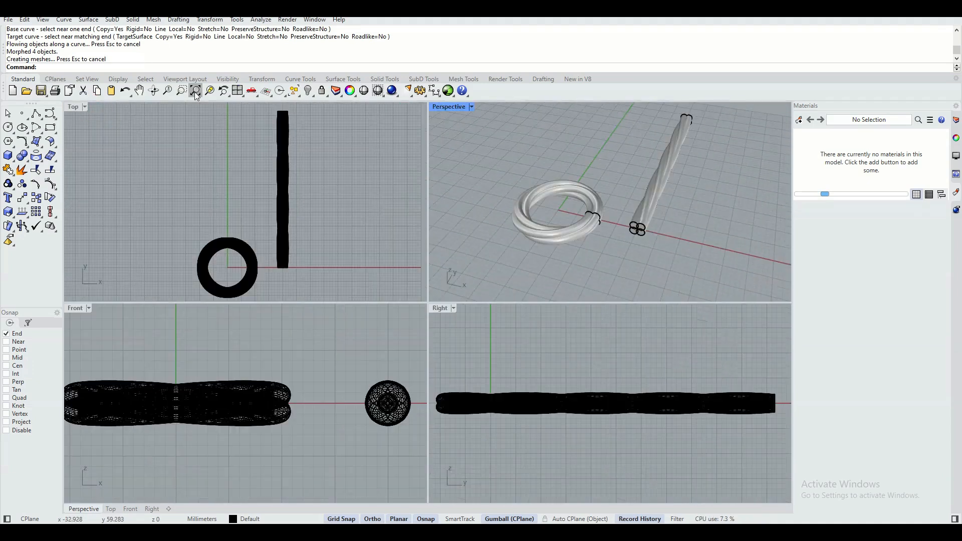
{"action": "right_click", "coordinate": [195, 93]}
{"action": "left_click", "coordinate": [84, 107]}
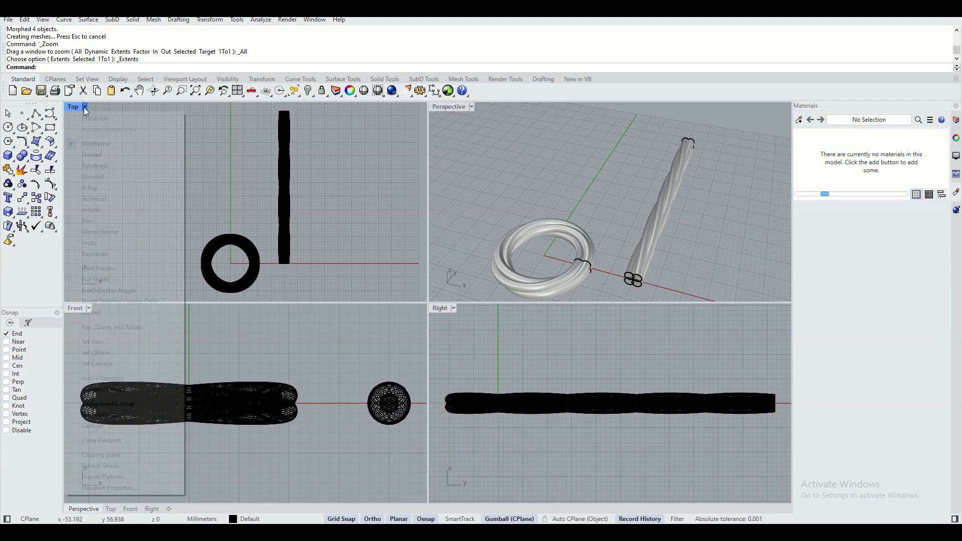
{"action": "left_click", "coordinate": [100, 154]}
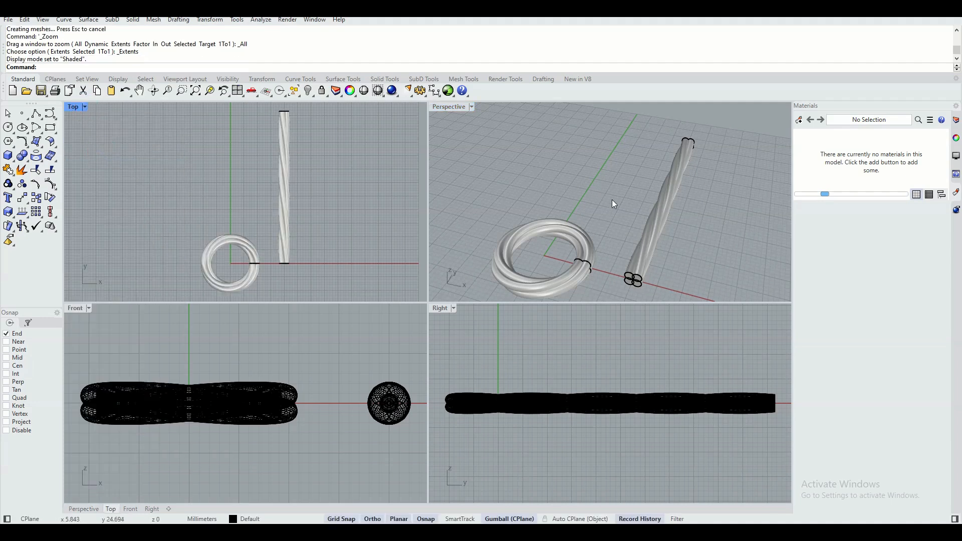
Hide the straight rope and try moving its centre line by -1 mm along the X axis, undoing the move
{"action": "left_click", "coordinate": [631, 263]}
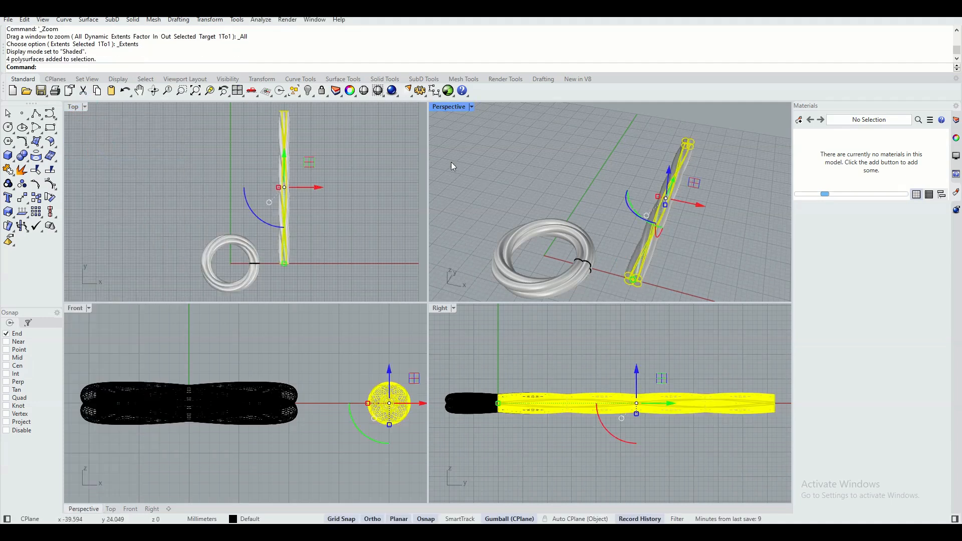
{"action": "left_click", "coordinate": [308, 91]}
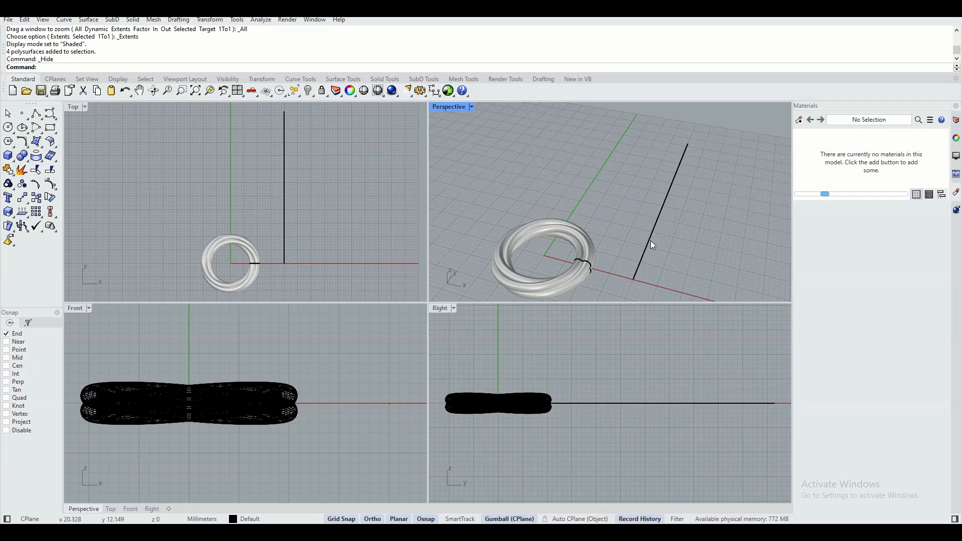
{"action": "left_click", "coordinate": [284, 197]}
{"action": "left_click", "coordinate": [318, 187]}
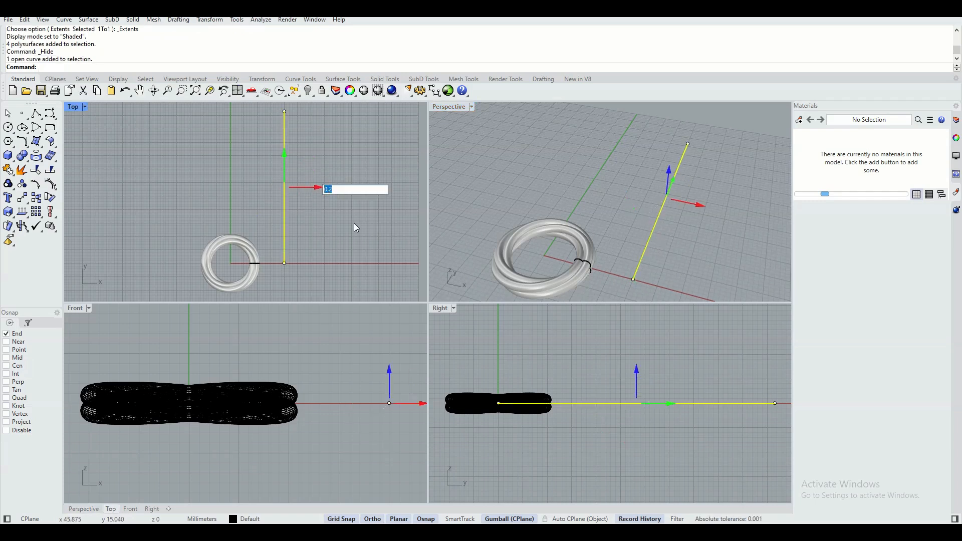
{"action": "type", "text": "-1"}
{"action": "key", "text": "Return"}
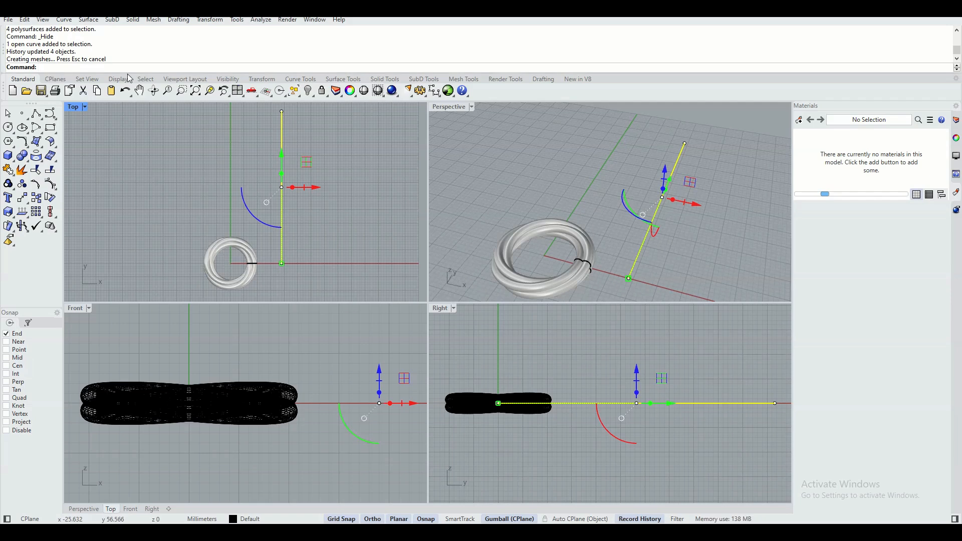
{"action": "left_click", "coordinate": [126, 92]}
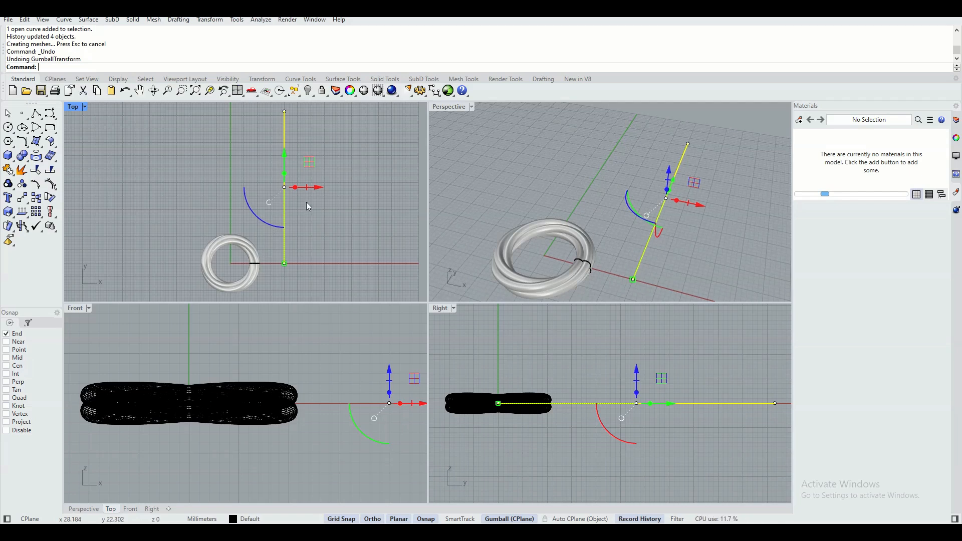
Try moving the centre line by 1 mm along the X axis, undo it, and show the hidden rope
{"action": "left_click", "coordinate": [318, 188]}
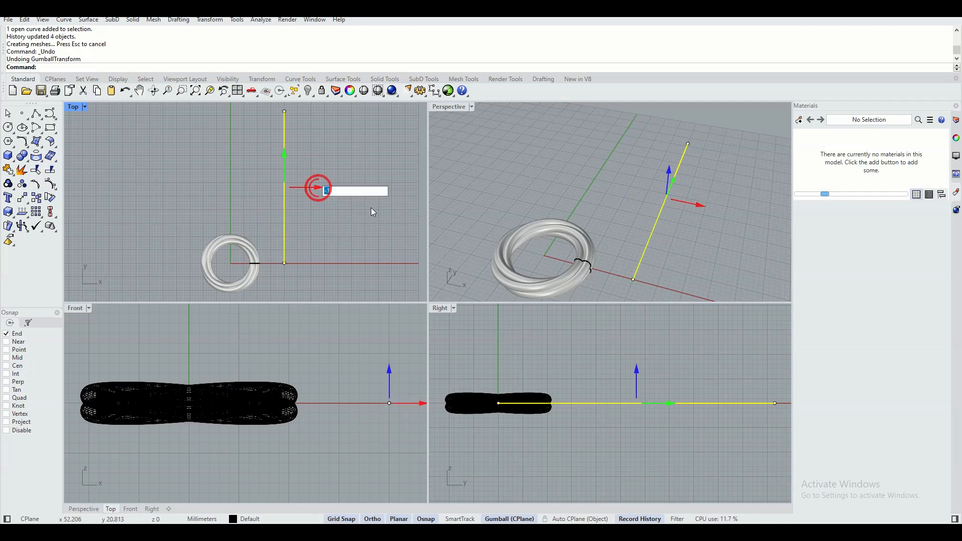
{"action": "type", "text": "1"}
{"action": "key", "text": "Return"}
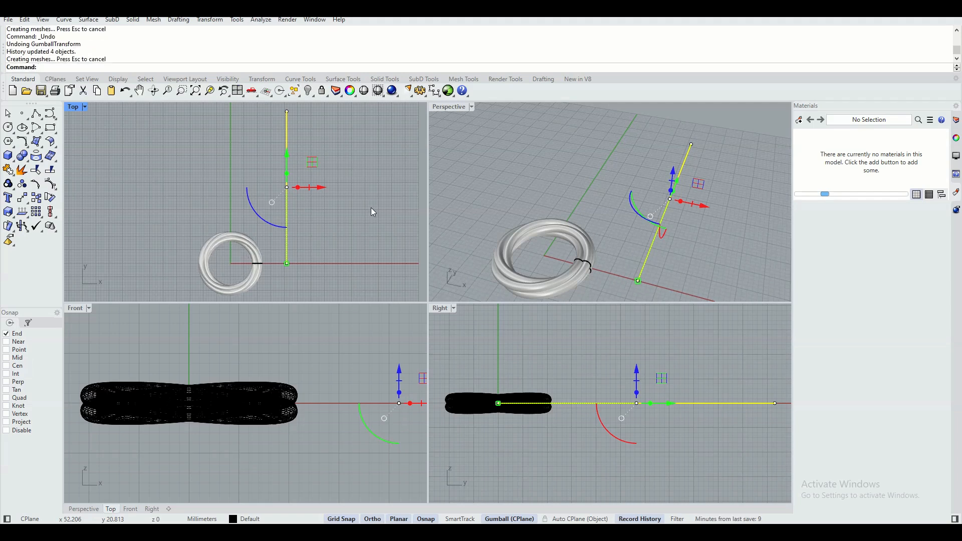
{"action": "left_click", "coordinate": [125, 92]}
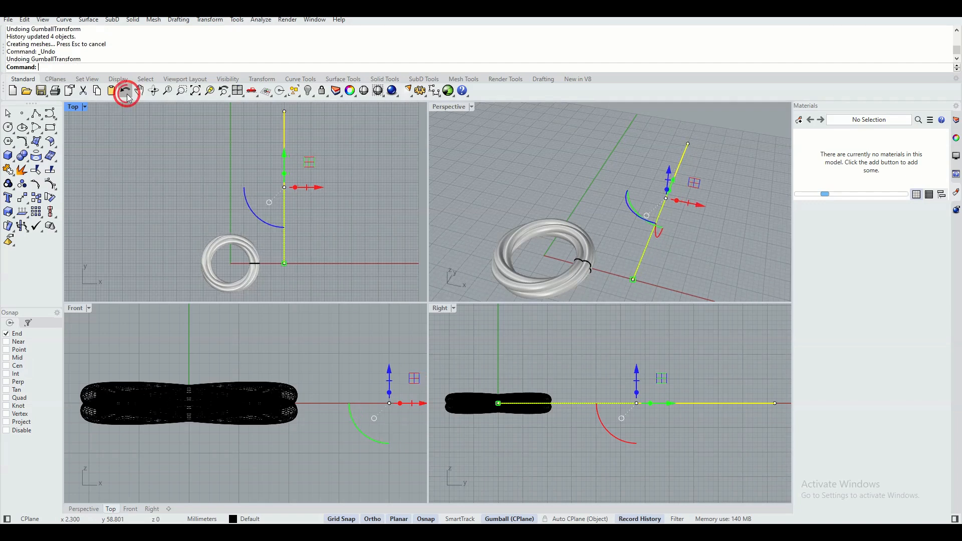
{"action": "left_click", "coordinate": [308, 91]}
{"action": "left_click", "coordinate": [370, 254]}
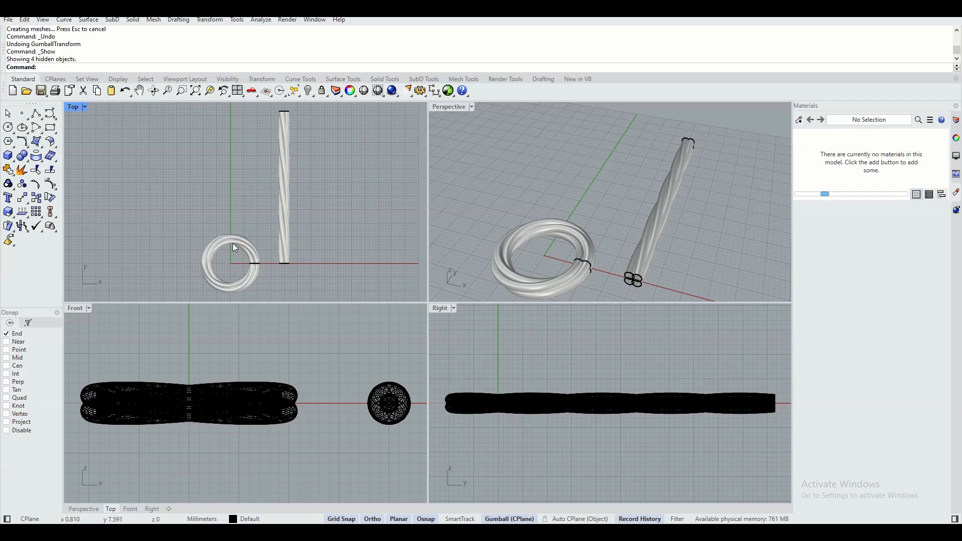
Show all hidden objects in the Top view and hide only the straight rope, keeping its centre line shown
{"action": "right_click_drag", "start_coordinate": [233, 193], "coordinate": [226, 189]}
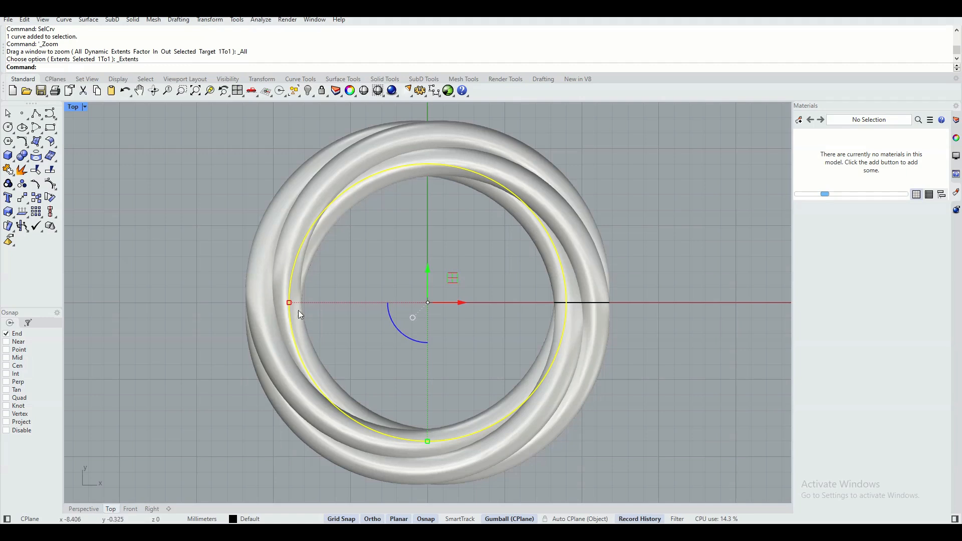
{"action": "scroll", "coordinate": [154, 218], "scroll_direction": "down", "scroll_amount": 4}
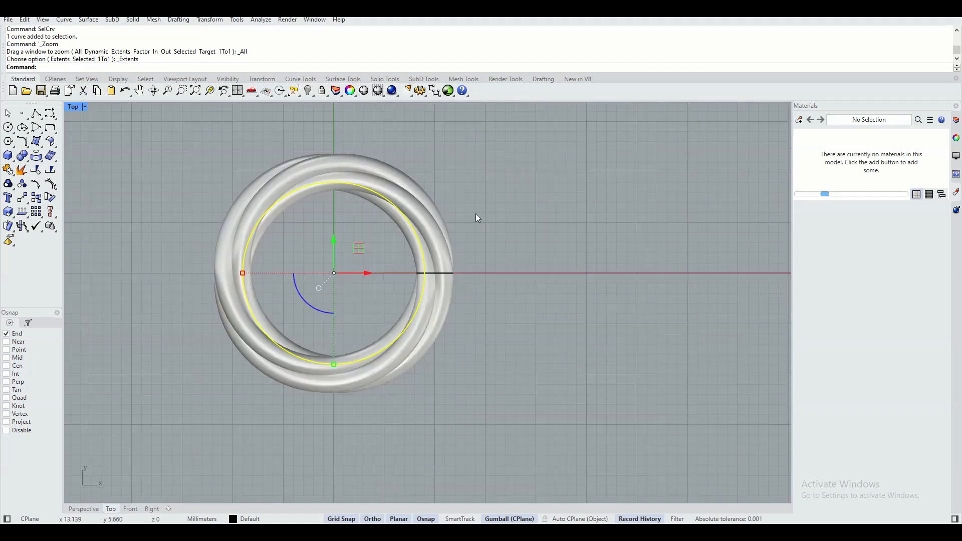
{"action": "right_click_drag", "start_coordinate": [477, 213], "coordinate": [394, 258]}
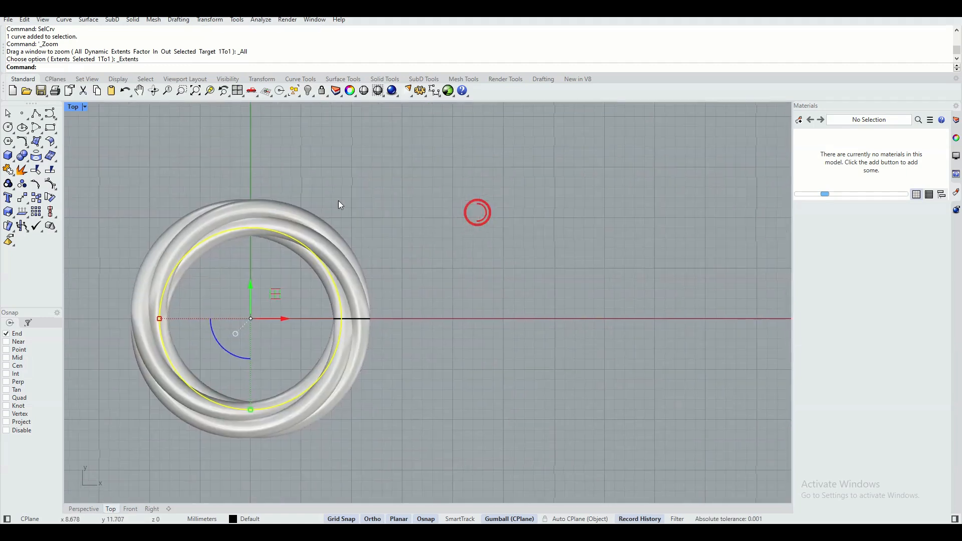
{"action": "left_click", "coordinate": [308, 91]}
{"action": "left_click_drag", "start_coordinate": [447, 290], "coordinate": [434, 287]}
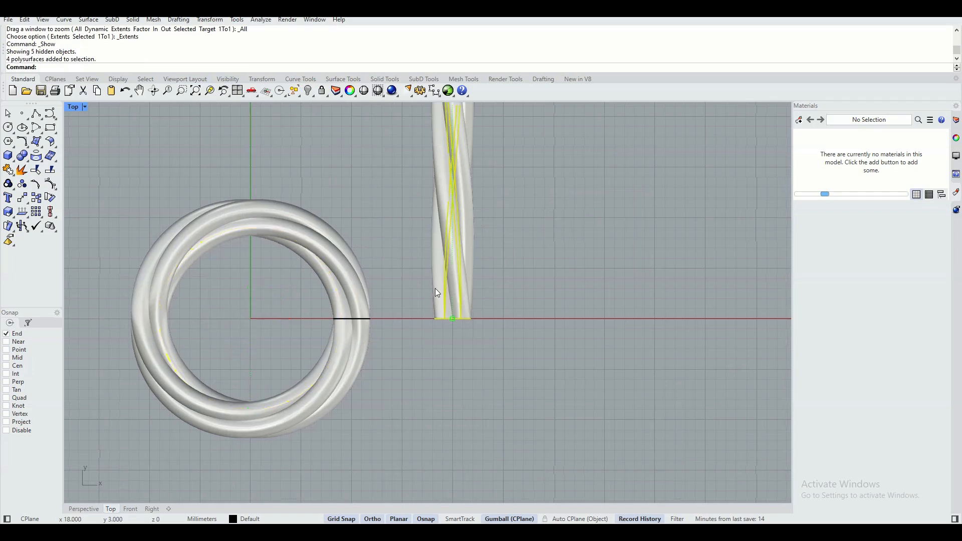
{"action": "left_click", "coordinate": [308, 91]}
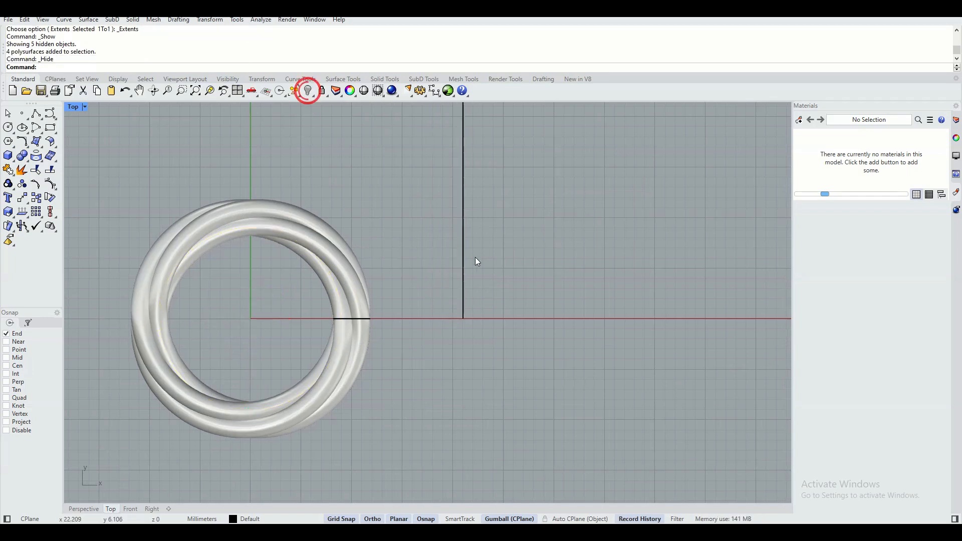
Move the centre line by 1 mm along the X axis in the Top view and check the ring against the inner circle
{"action": "scroll", "coordinate": [476, 258], "scroll_direction": "down", "scroll_amount": 2}
{"action": "right_click_drag", "start_coordinate": [478, 255], "coordinate": [464, 312]}
{"action": "scroll", "coordinate": [465, 312], "scroll_direction": "down", "scroll_amount": 1}
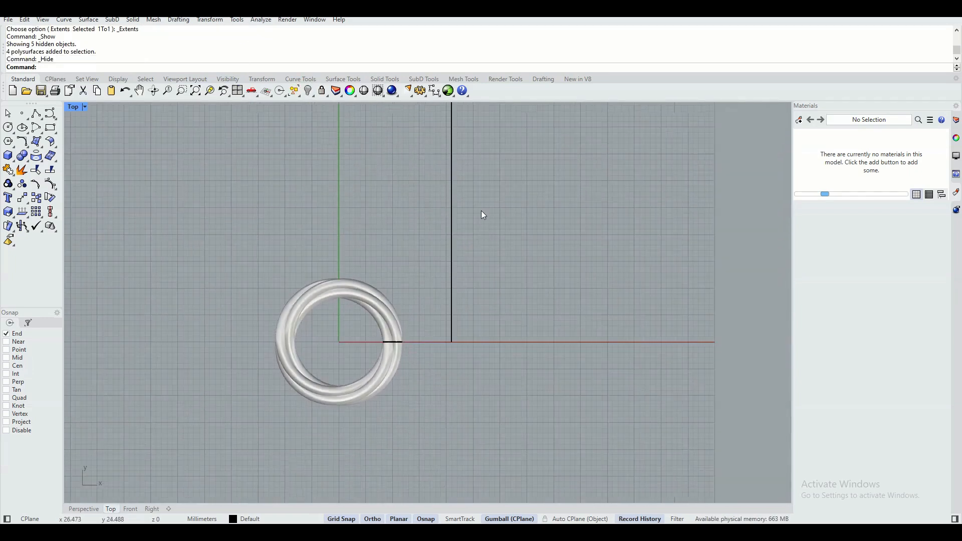
{"action": "right_click_drag", "start_coordinate": [483, 215], "coordinate": [471, 256]}
{"action": "left_click", "coordinate": [439, 245]}
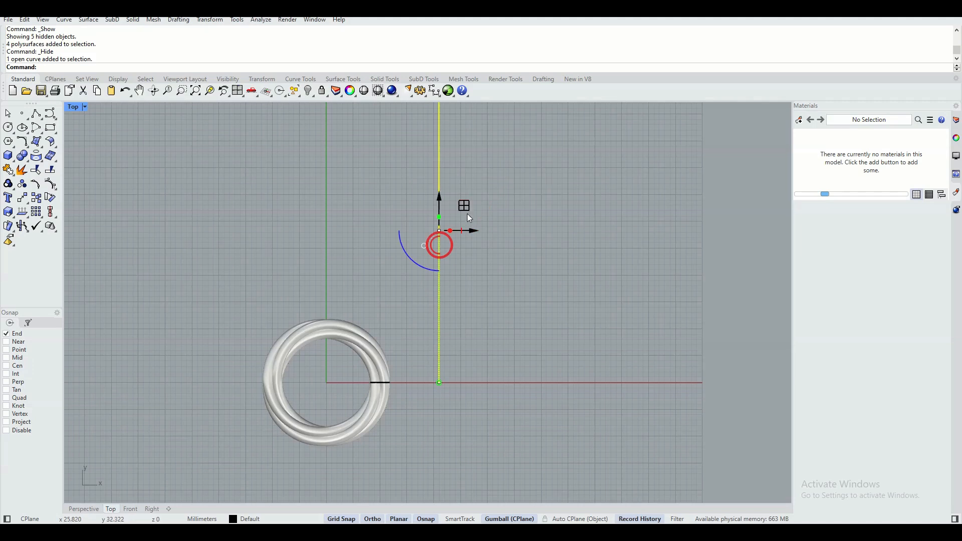
{"action": "left_click", "coordinate": [477, 228]}
{"action": "type", "text": "1"}
{"action": "key", "text": "Return"}
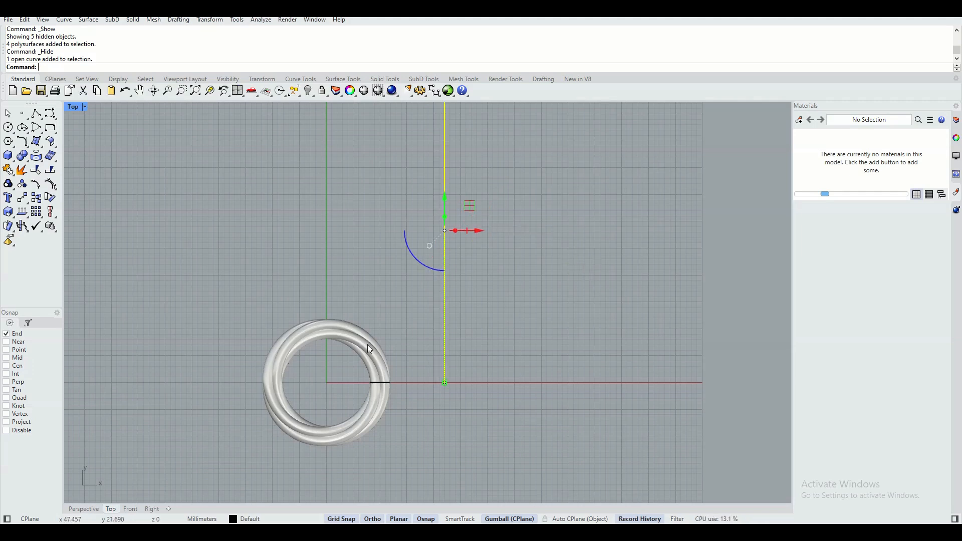
{"action": "scroll", "coordinate": [308, 405], "scroll_direction": "up", "scroll_amount": 2}
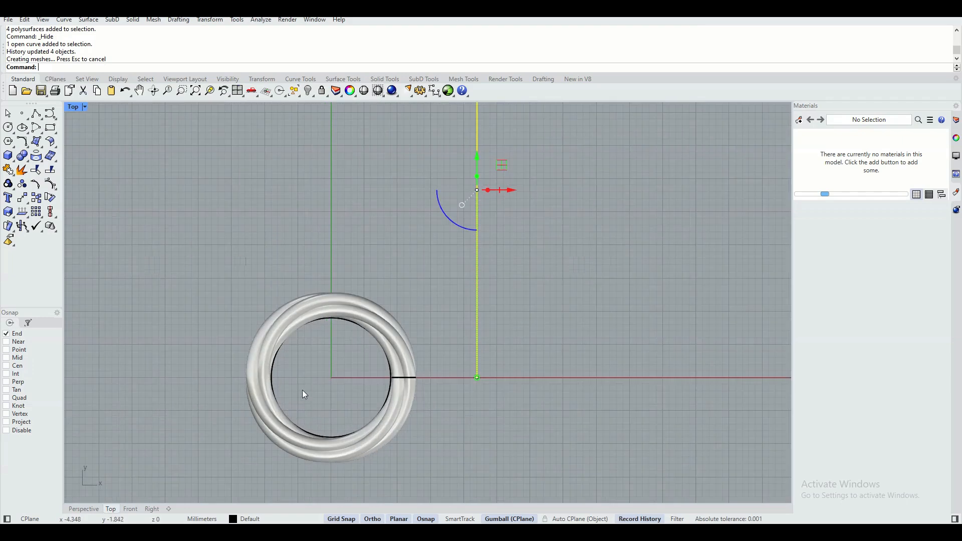
{"action": "mouse_move", "coordinate": [301, 385]}
{"action": "right_mouse_down"}
{"action": "mouse_move", "coordinate": [319, 312]}
{"action": "mouse_move", "coordinate": [361, 279]}
{"action": "mouse_move", "coordinate": [333, 316]}
{"action": "right_mouse_up"}
{"action": "scroll", "coordinate": [345, 259], "scroll_direction": "up", "scroll_amount": 2}
{"action": "scroll", "coordinate": [328, 278], "scroll_direction": "up", "scroll_amount": 2}
{"action": "scroll", "coordinate": [332, 315], "scroll_direction": "down", "scroll_amount": 2}
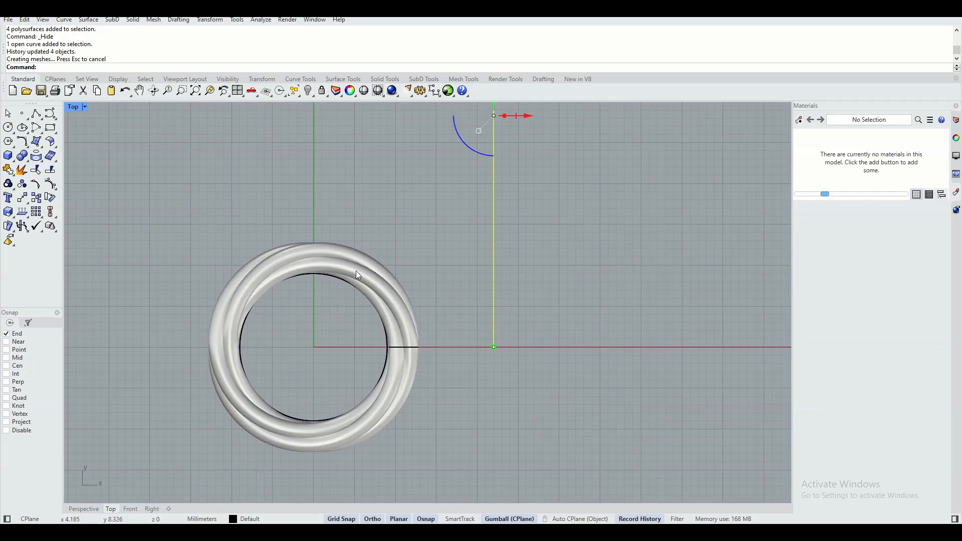
Move the centre line a further 0.5 mm along the X axis and check the ring's clearance around the circle
{"action": "right_click_drag", "start_coordinate": [418, 225], "coordinate": [401, 257]}
{"action": "left_click", "coordinate": [510, 147]}
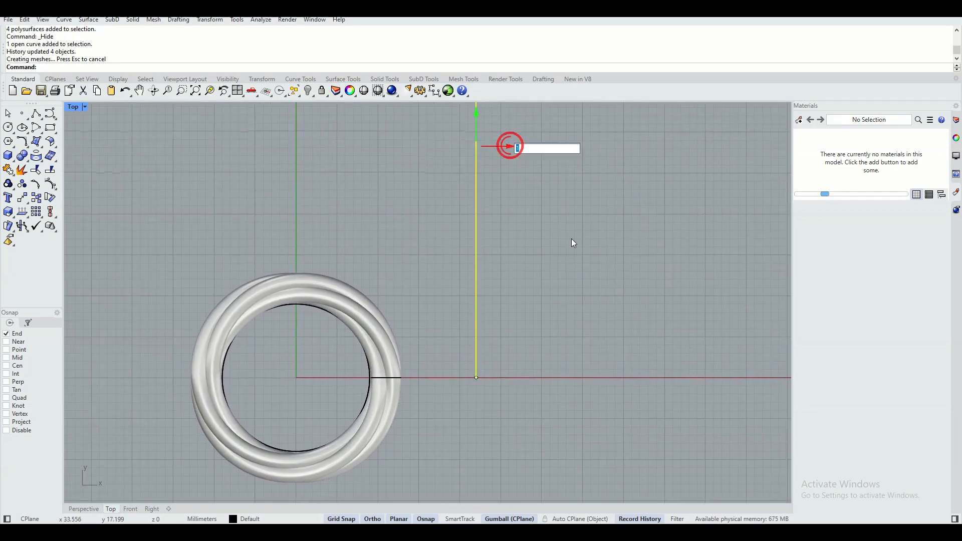
{"action": "type", "text": "0.5"}
{"action": "key", "text": "Return"}
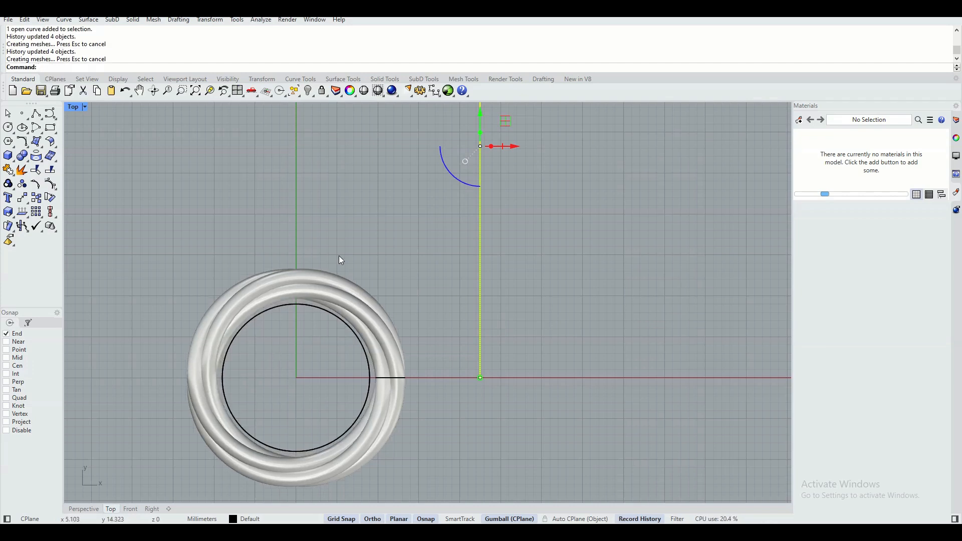
{"action": "right_click_drag", "start_coordinate": [353, 232], "coordinate": [368, 189]}
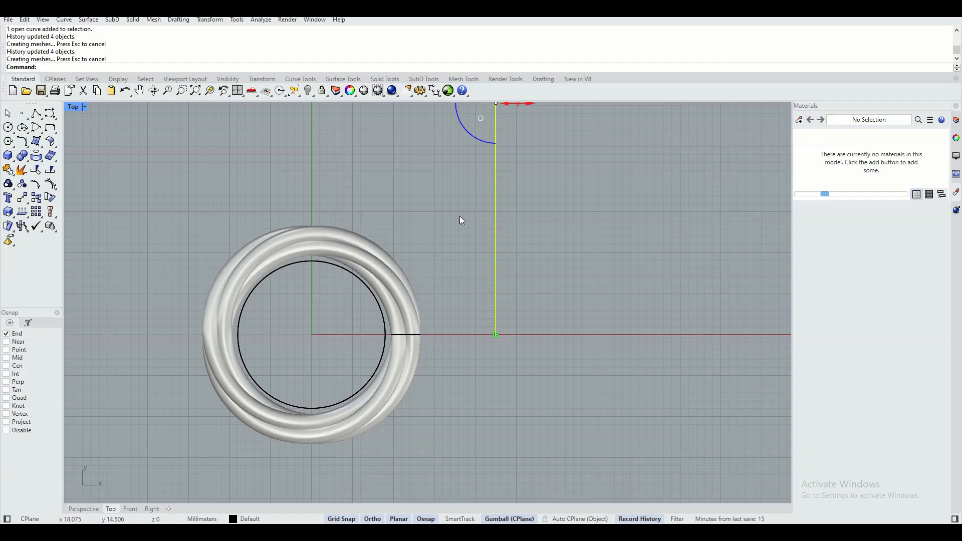
Offset the 18 mm circle outward with the ThroughPoint option, through a point on the Y axis within the rope's thickness
{"action": "left_click", "coordinate": [293, 266]}
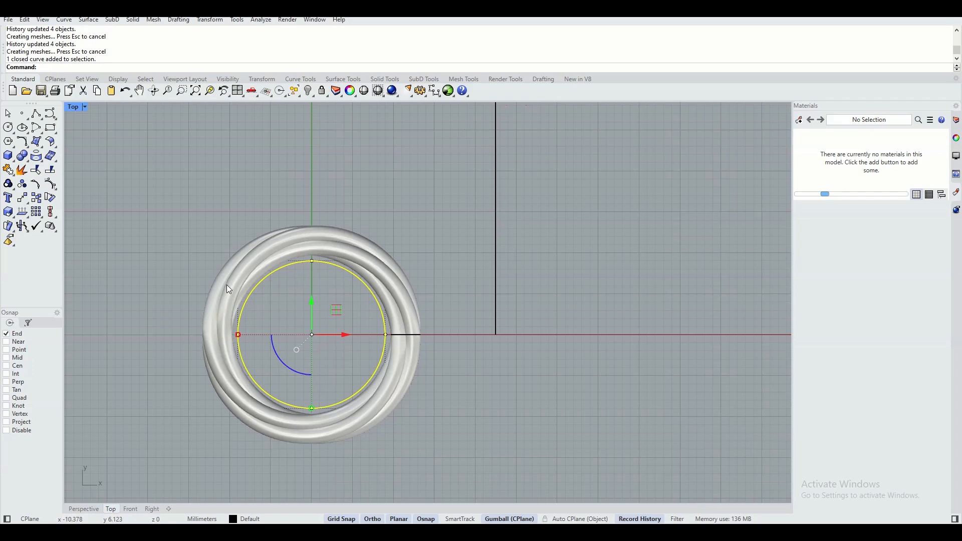
{"action": "left_click", "coordinate": [23, 145]}
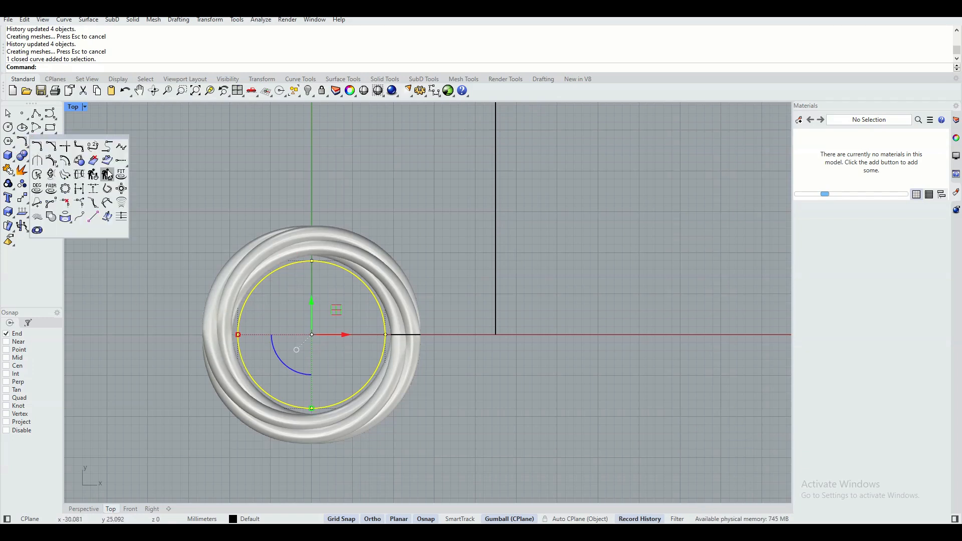
{"action": "left_click", "coordinate": [65, 161]}
{"action": "left_click", "coordinate": [65, 162]}
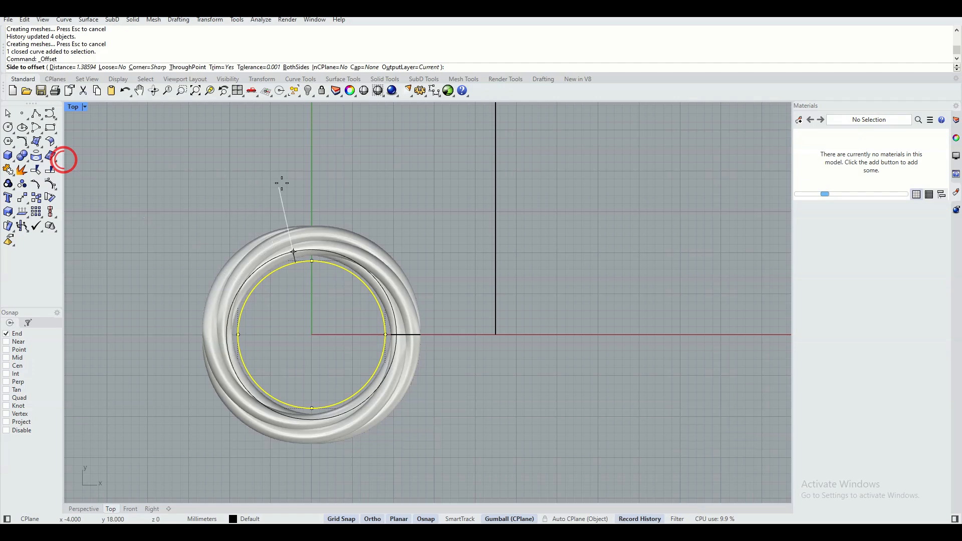
{"action": "left_click", "coordinate": [186, 67]}
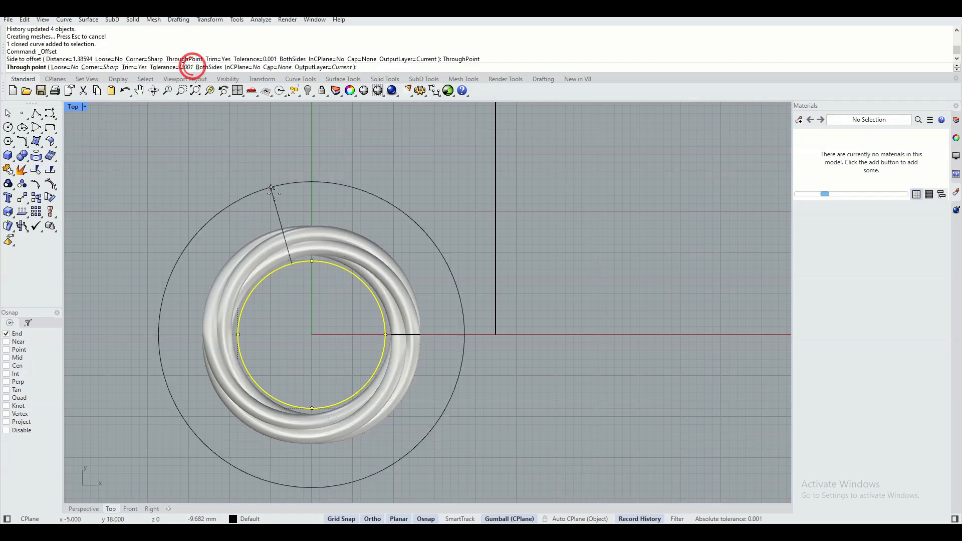
{"action": "left_click", "coordinate": [312, 245]}
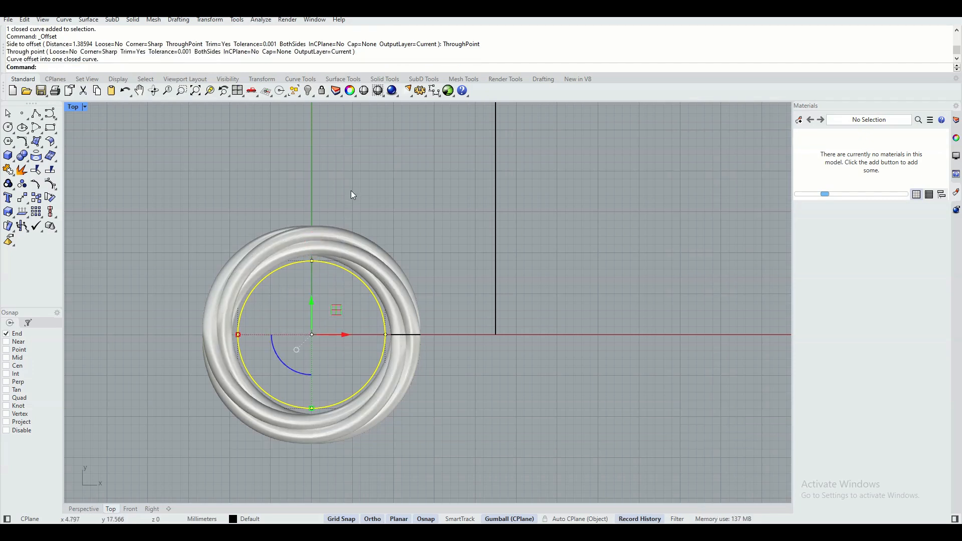
Hide the vertical centre line beside the ring
{"action": "left_click_drag", "start_coordinate": [566, 149], "coordinate": [482, 172]}
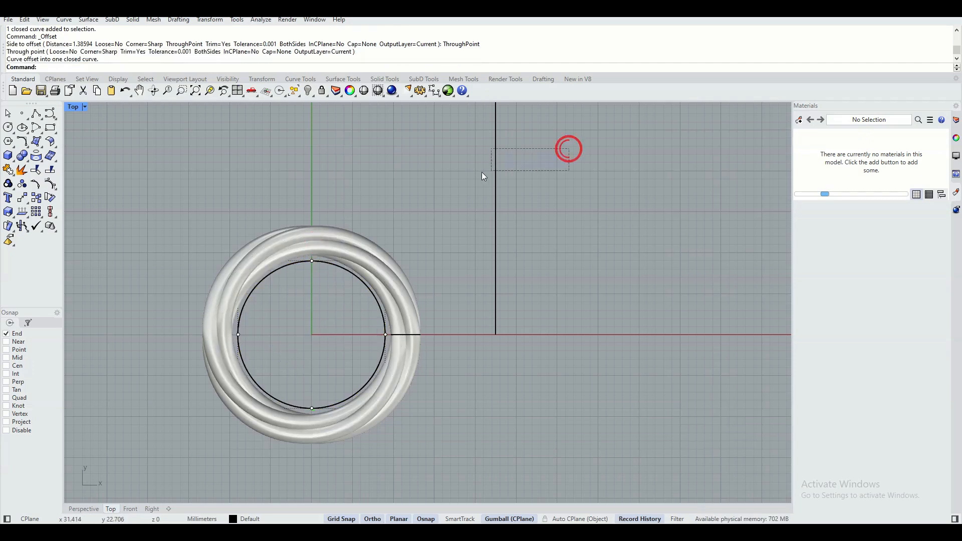
{"action": "left_click", "coordinate": [308, 90]}
{"action": "left_click", "coordinate": [354, 176]}
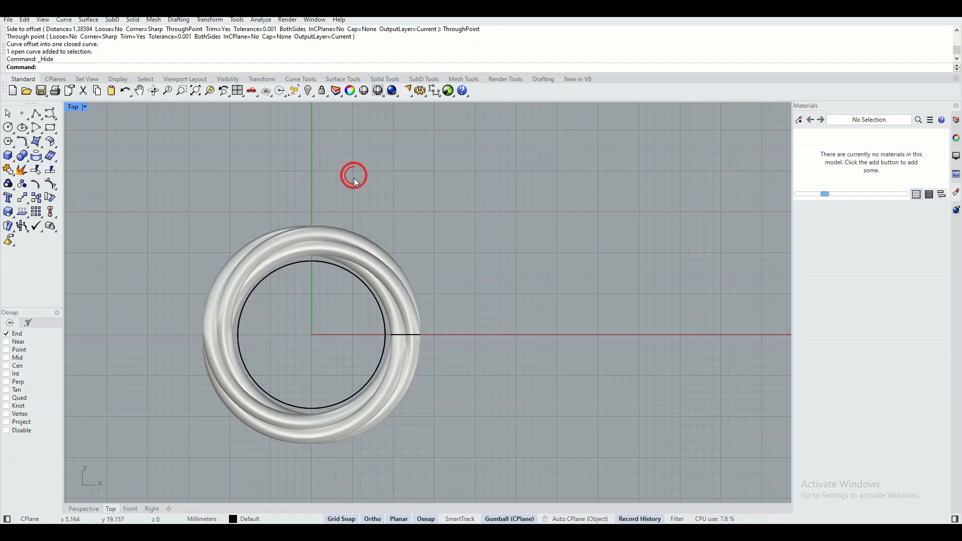
Select the two concentric circles and extrude them vertically to both sides of the base plane into a solid band inside the rope ring
{"action": "type", "text": "selcrv"}
{"action": "key", "text": "Return"}
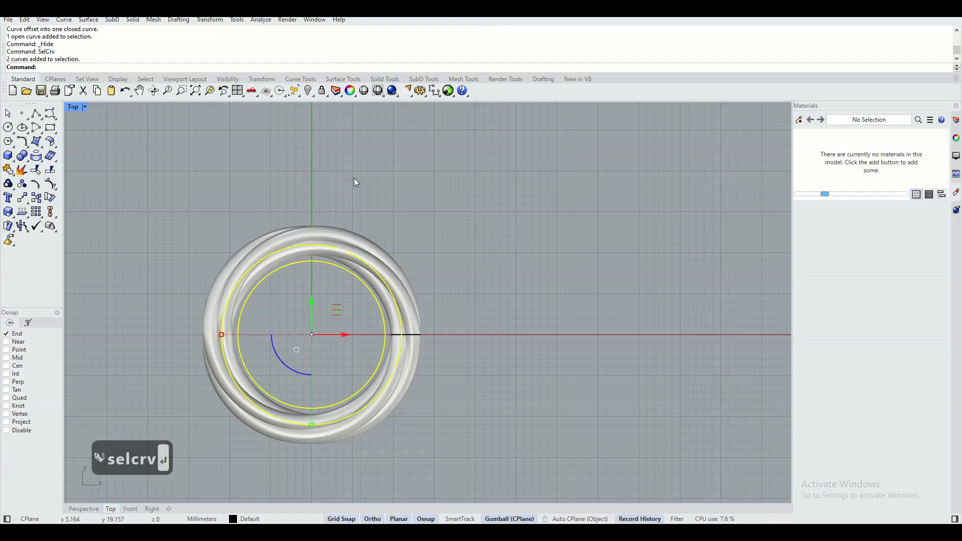
{"action": "left_click", "coordinate": [84, 510]}
{"action": "mouse_move", "coordinate": [461, 297]}
{"action": "right_mouse_down"}
{"action": "mouse_move", "coordinate": [464, 271]}
{"action": "mouse_move", "coordinate": [477, 327]}
{"action": "mouse_move", "coordinate": [470, 299]}
{"action": "mouse_move", "coordinate": [484, 296]}
{"action": "right_mouse_up"}
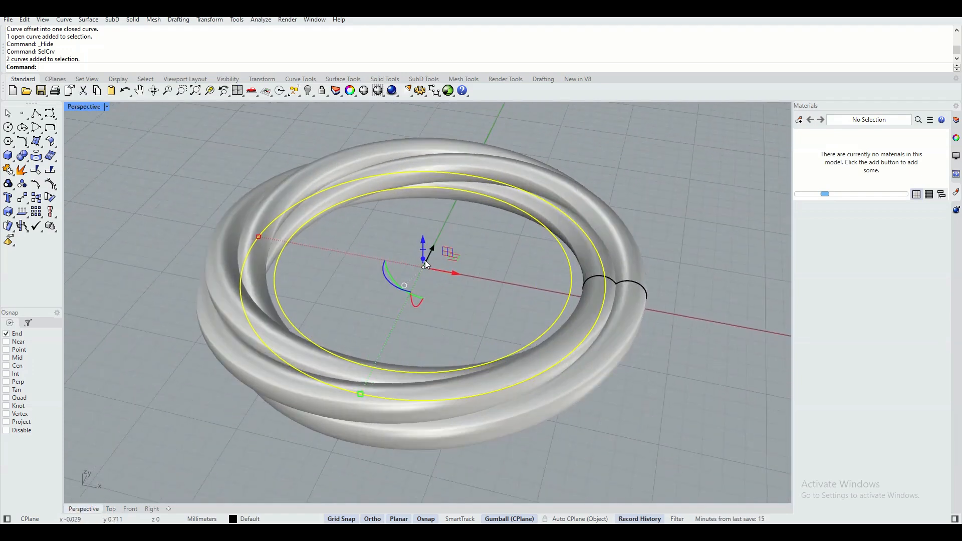
{"action": "left_click_drag", "start_coordinate": [424, 259], "coordinate": [425, 246]}
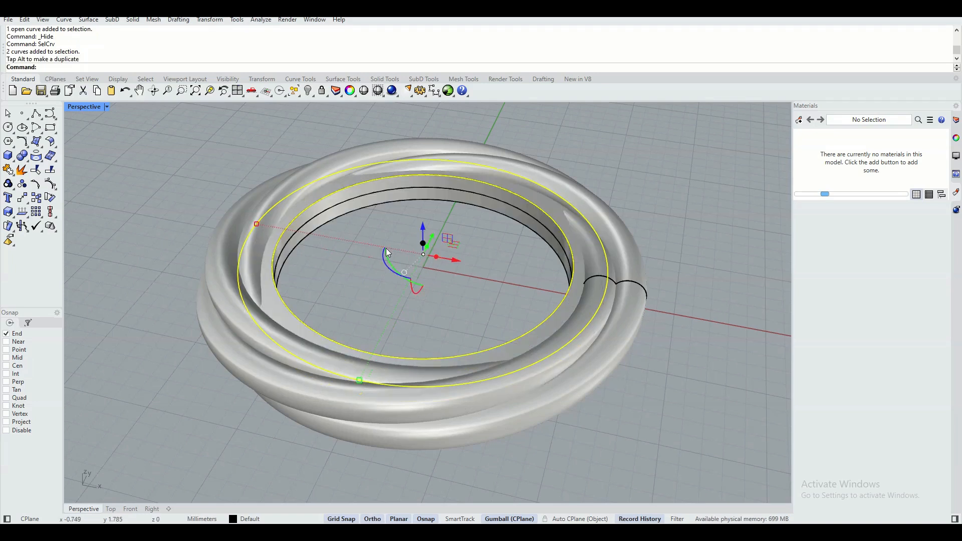
{"action": "key", "text": "Escape"}
{"action": "mouse_move", "coordinate": [204, 167]}
{"action": "right_mouse_down"}
{"action": "mouse_move", "coordinate": [244, 153]}
{"action": "mouse_move", "coordinate": [322, 157]}
{"action": "mouse_move", "coordinate": [389, 209]}
{"action": "mouse_move", "coordinate": [445, 210]}
{"action": "mouse_move", "coordinate": [395, 213]}
{"action": "mouse_move", "coordinate": [327, 182]}
{"action": "right_mouse_up"}
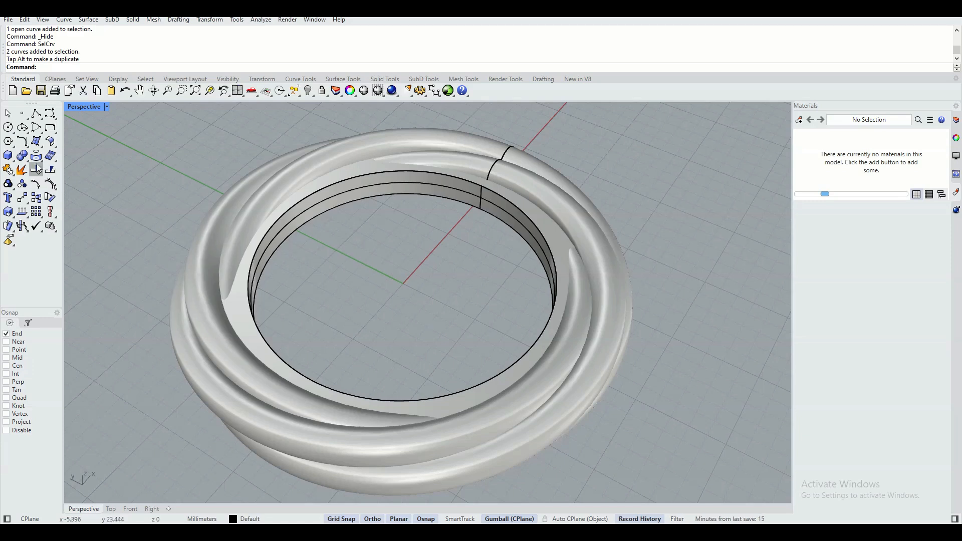
Fillet the upper and lower inner edges of the band with a 0.3 mm radius
{"action": "left_click", "coordinate": [22, 156]}
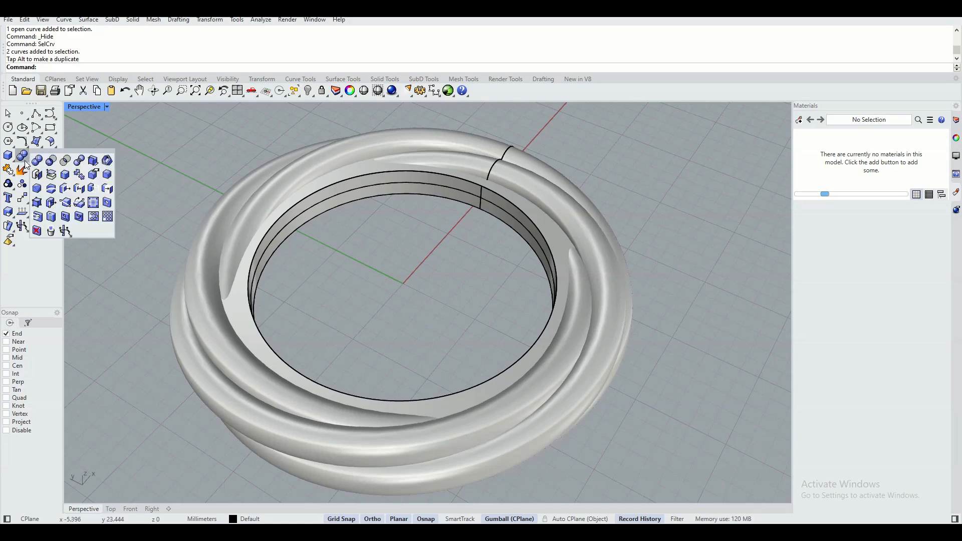
{"action": "left_click", "coordinate": [107, 173]}
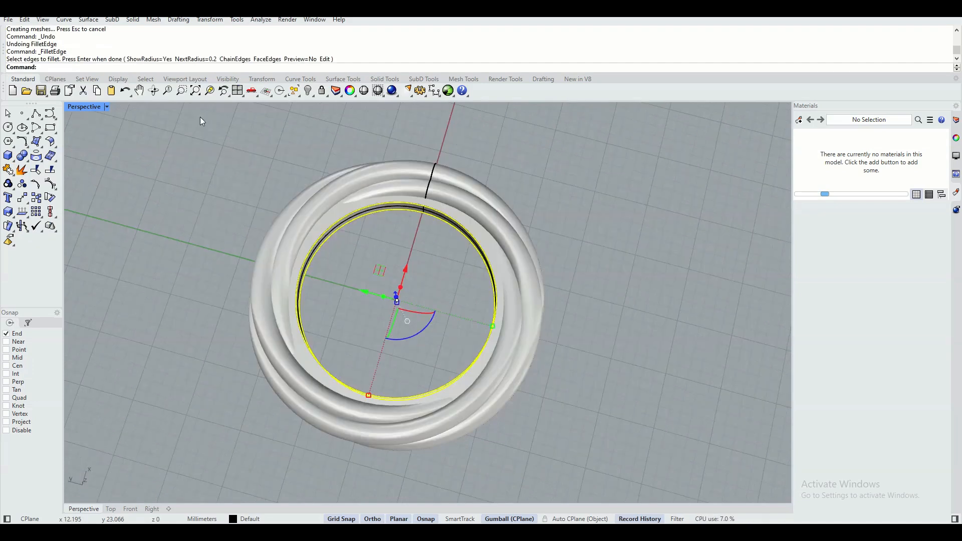
{"action": "key", "text": "Escape"}
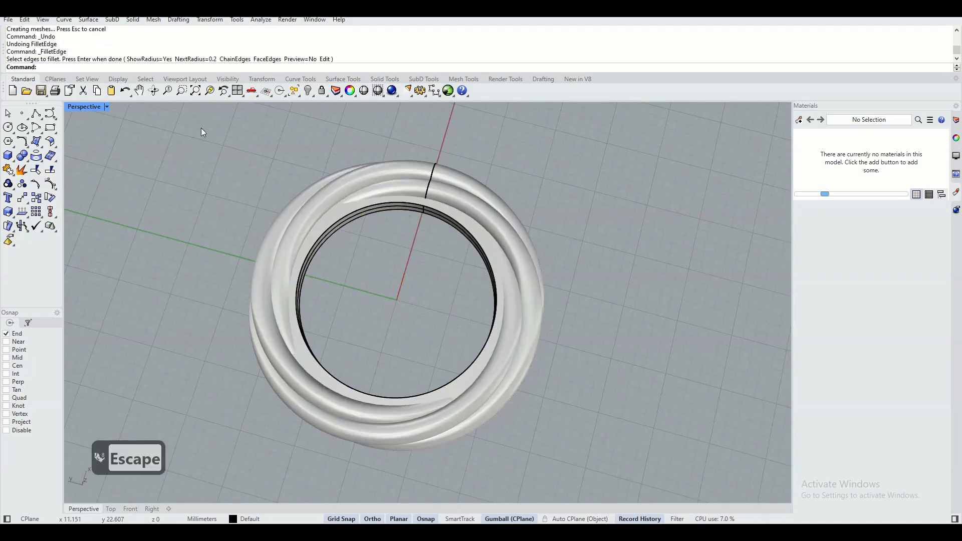
{"action": "right_click", "coordinate": [201, 127]}
{"action": "left_click", "coordinate": [153, 67]}
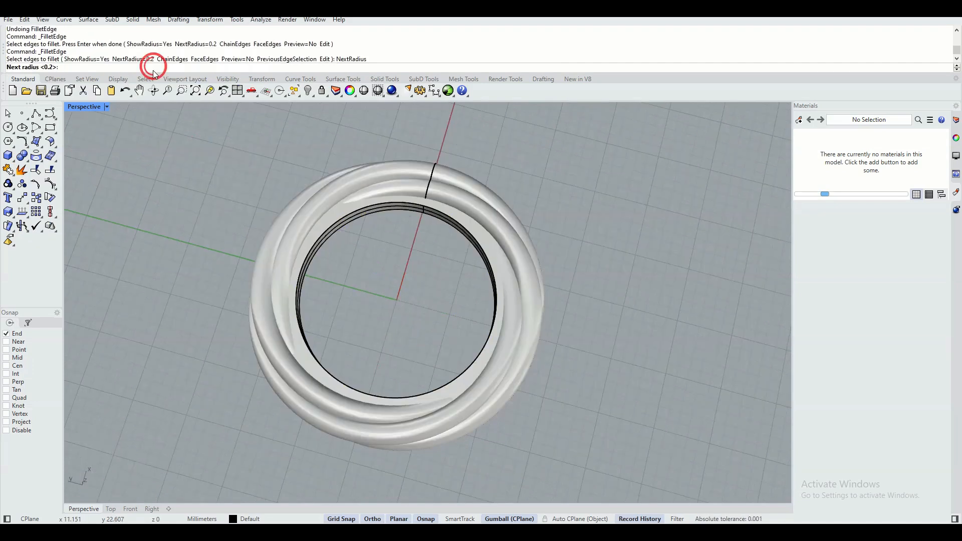
{"action": "type", "text": "0.3"}
{"action": "key", "text": "Return"}
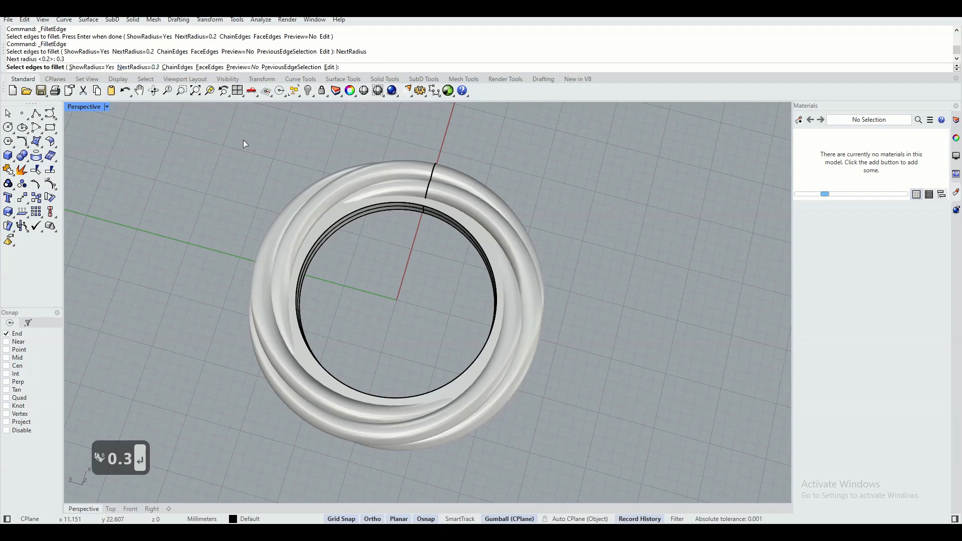
{"action": "left_click", "coordinate": [371, 209]}
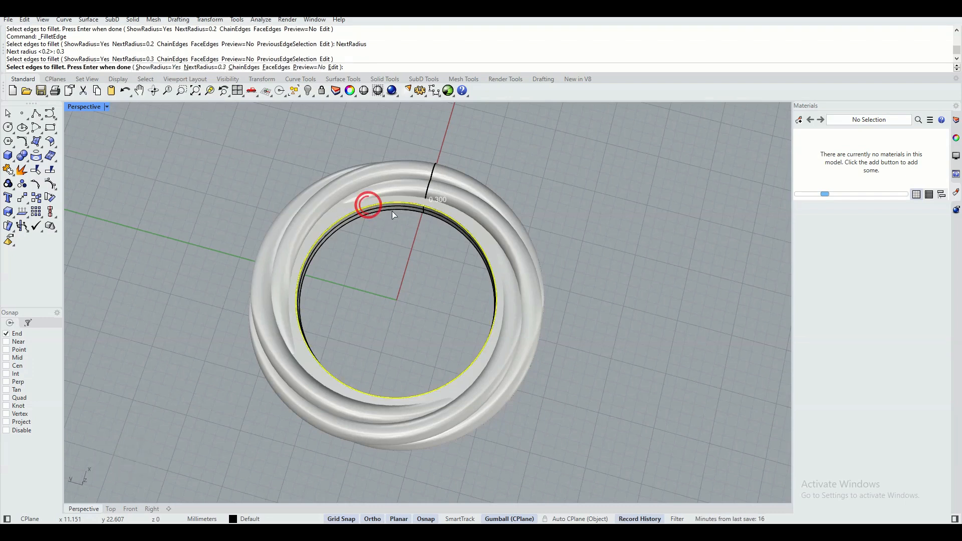
{"action": "left_click", "coordinate": [392, 212]}
{"action": "scroll", "coordinate": [369, 218], "scroll_direction": "up", "scroll_amount": 2}
{"action": "left_click", "coordinate": [365, 217]}
{"action": "left_click", "coordinate": [385, 215]}
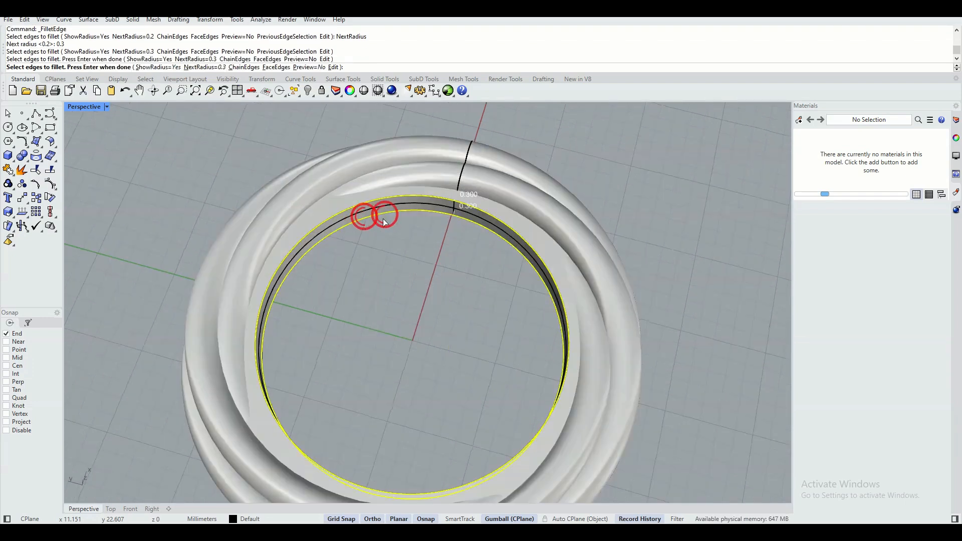
{"action": "right_click", "coordinate": [400, 260]}
{"action": "right_click", "coordinate": [398, 257]}
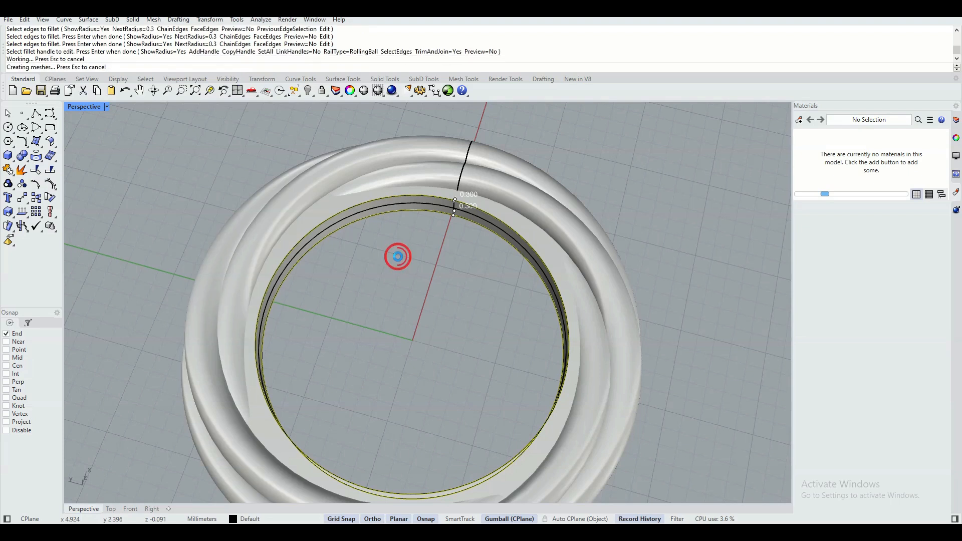
Select the inner band polysurface and try to stretch its height in the Front view
{"action": "scroll", "coordinate": [398, 257], "scroll_direction": "down", "scroll_amount": 3}
{"action": "mouse_move", "coordinate": [394, 284]}
{"action": "right_mouse_down"}
{"action": "mouse_move", "coordinate": [396, 259]}
{"action": "mouse_move", "coordinate": [393, 292]}
{"action": "right_mouse_up"}
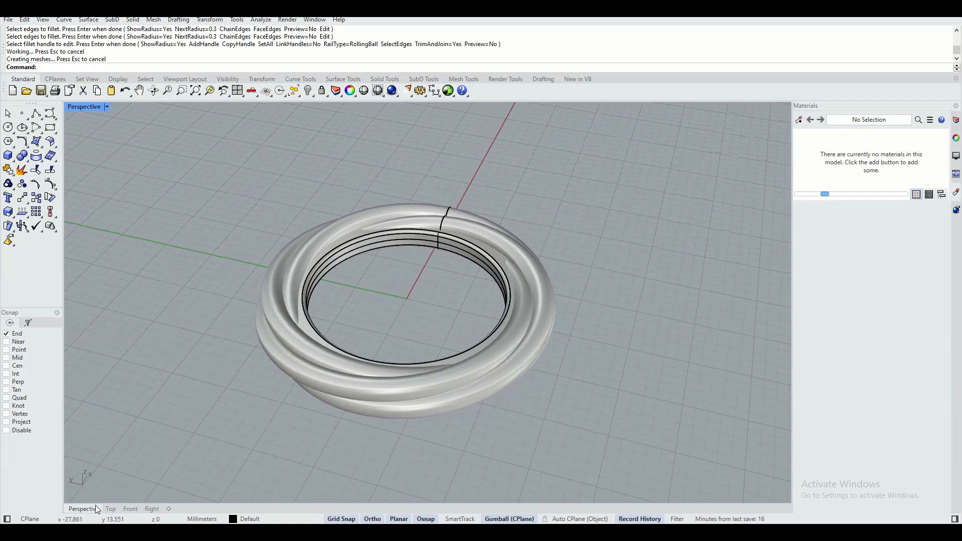
{"action": "left_click", "coordinate": [129, 509]}
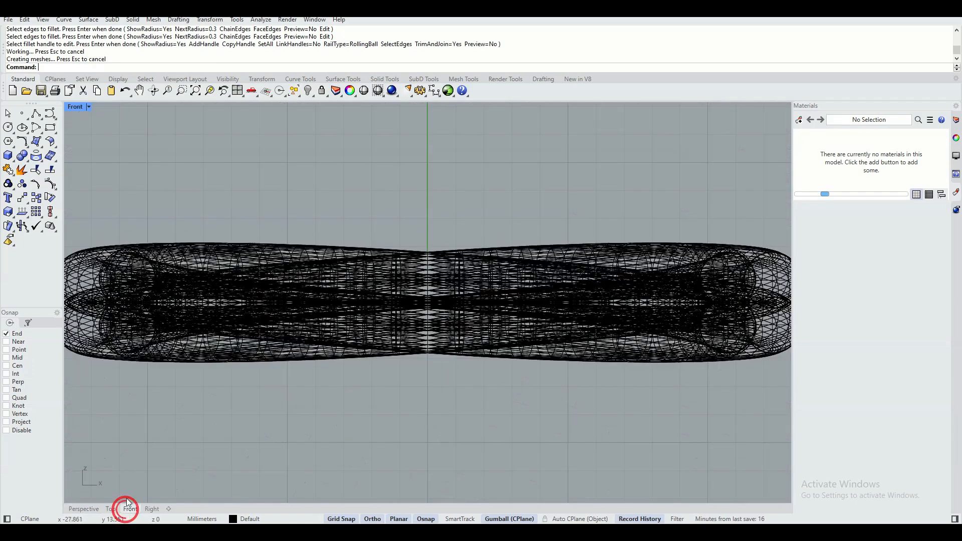
{"action": "left_click", "coordinate": [89, 510]}
{"action": "left_click", "coordinate": [420, 239]}
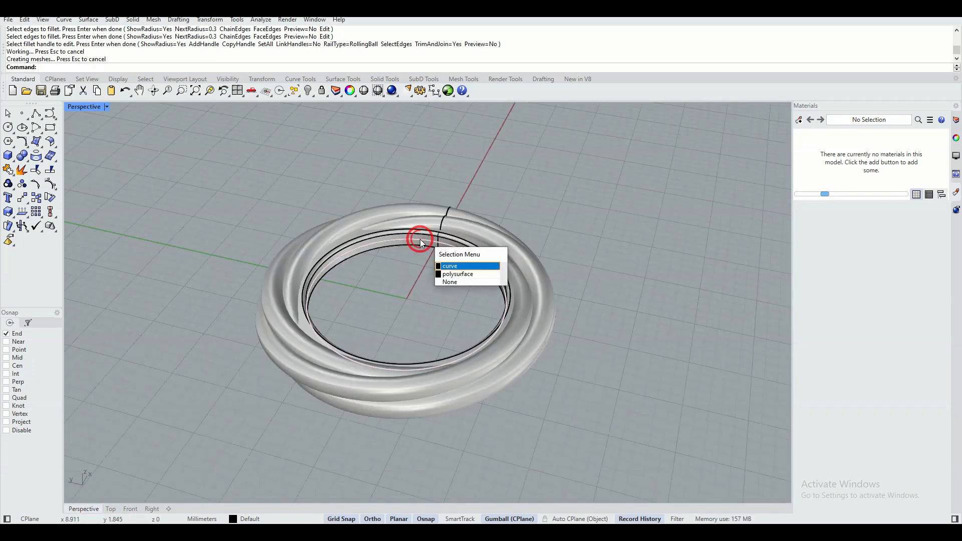
{"action": "left_click", "coordinate": [456, 275]}
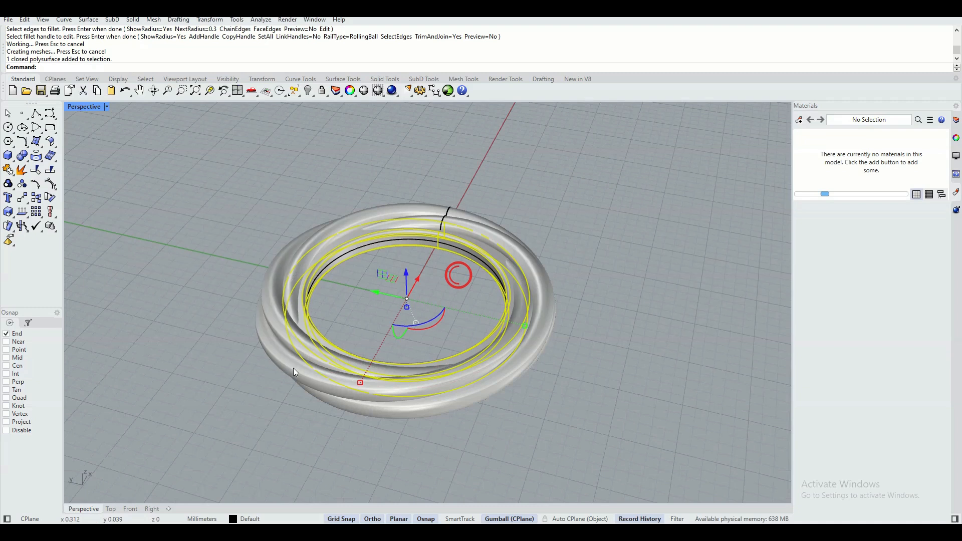
{"action": "left_click", "coordinate": [130, 509]}
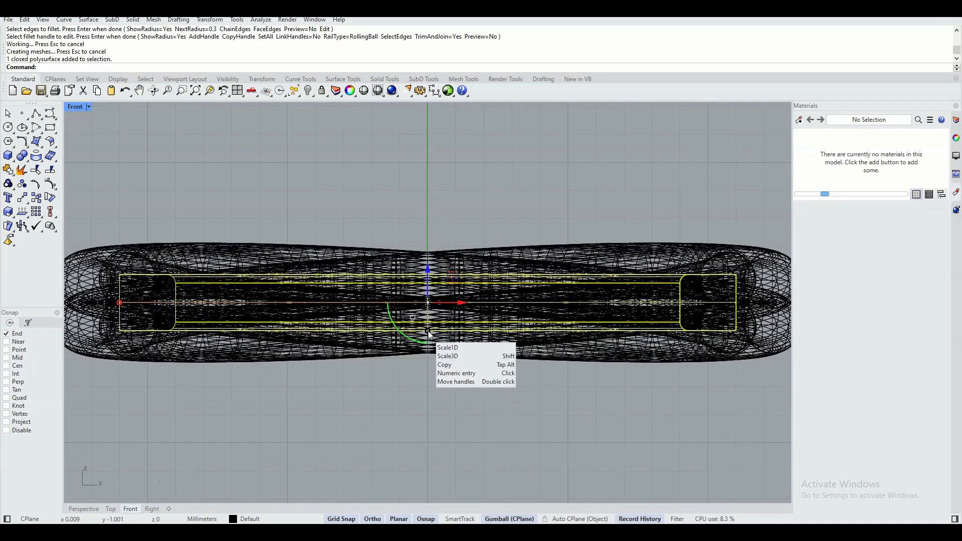
{"action": "left_click_drag", "start_coordinate": [427, 331], "coordinate": [427, 340]}
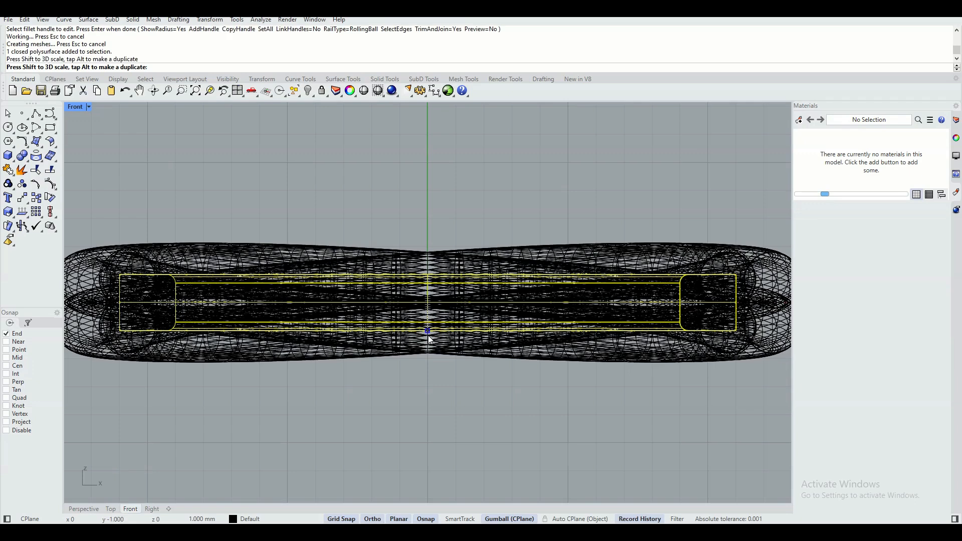
Turn off grid snap and object snaps, and scale the band's height to about 1.25 mm on each side of the centre plane
{"action": "left_click", "coordinate": [345, 519]}
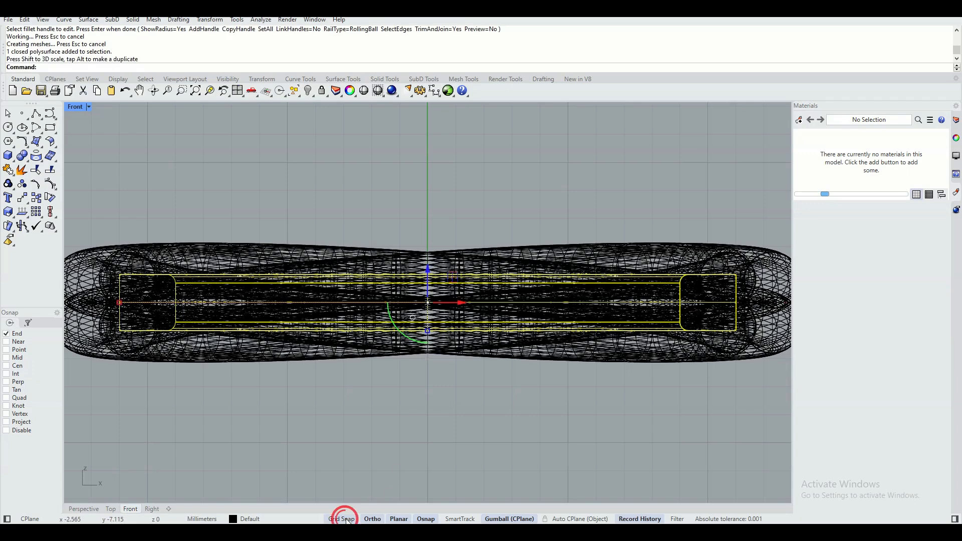
{"action": "left_click", "coordinate": [24, 431]}
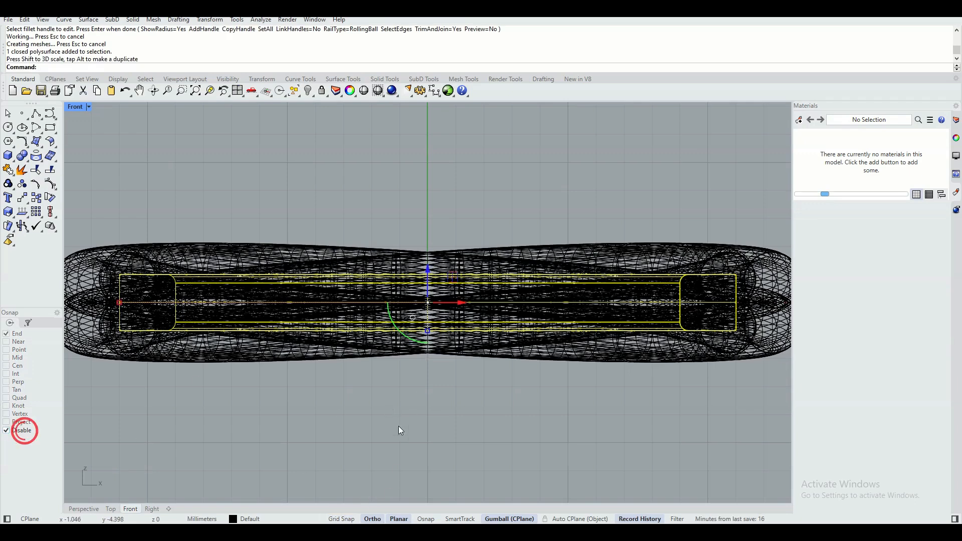
{"action": "left_click_drag", "start_coordinate": [427, 331], "coordinate": [428, 339]}
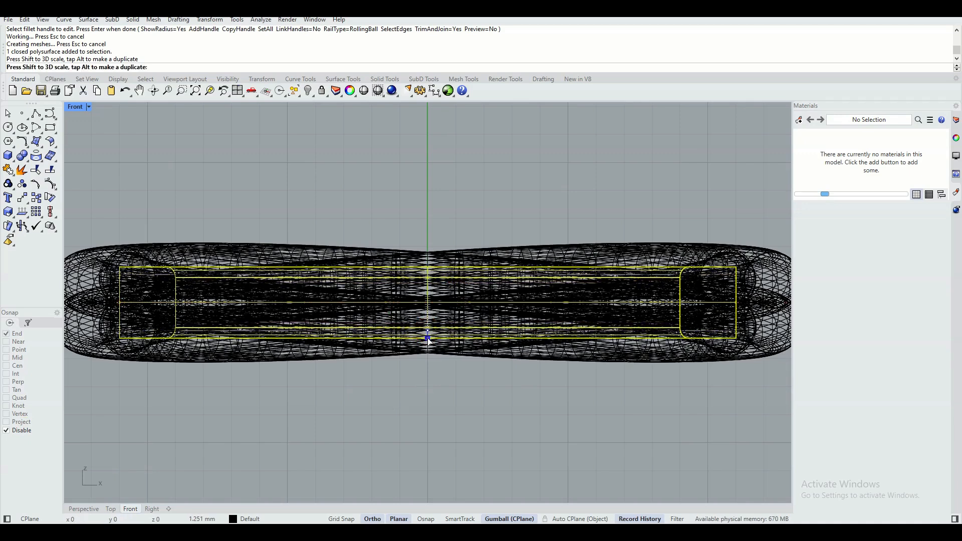
{"action": "left_click", "coordinate": [83, 509]}
{"action": "left_click", "coordinate": [161, 253]}
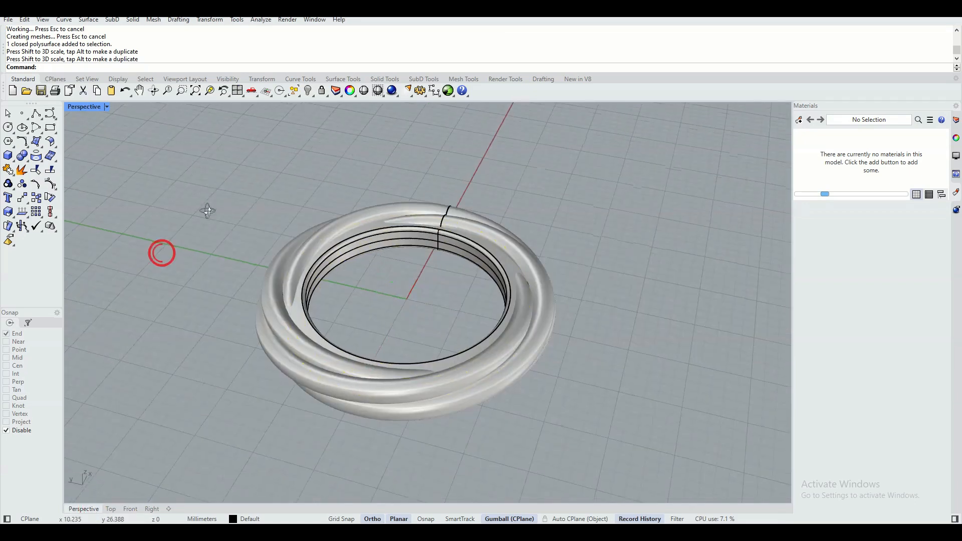
{"action": "right_click_drag", "start_coordinate": [207, 211], "coordinate": [341, 171]}
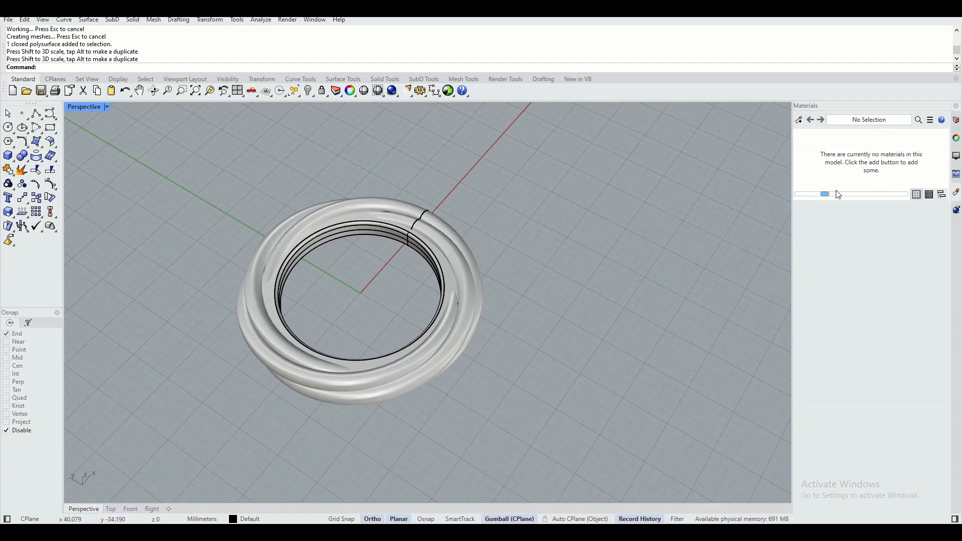
Create a Metal material and assign it to all the ring objects
{"action": "left_click", "coordinate": [801, 121]}
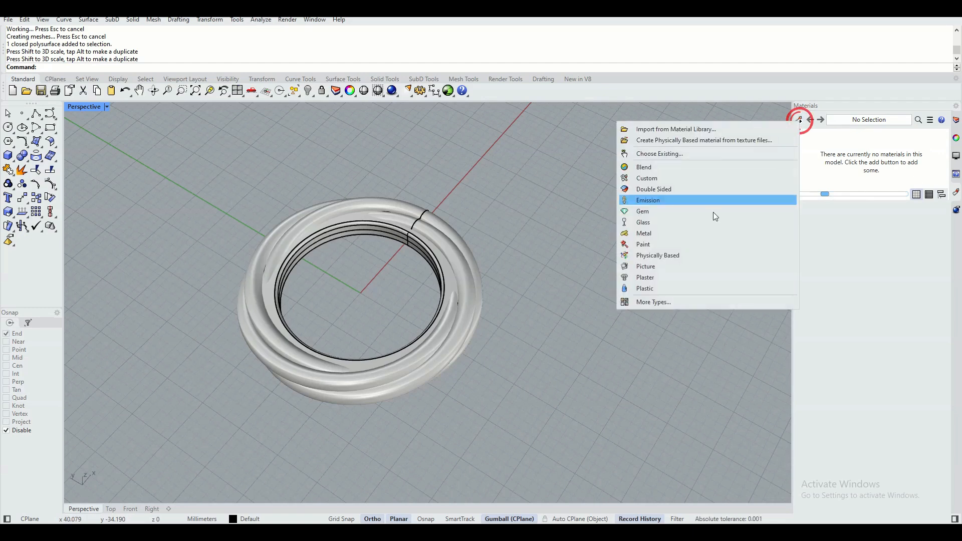
{"action": "left_click", "coordinate": [655, 232]}
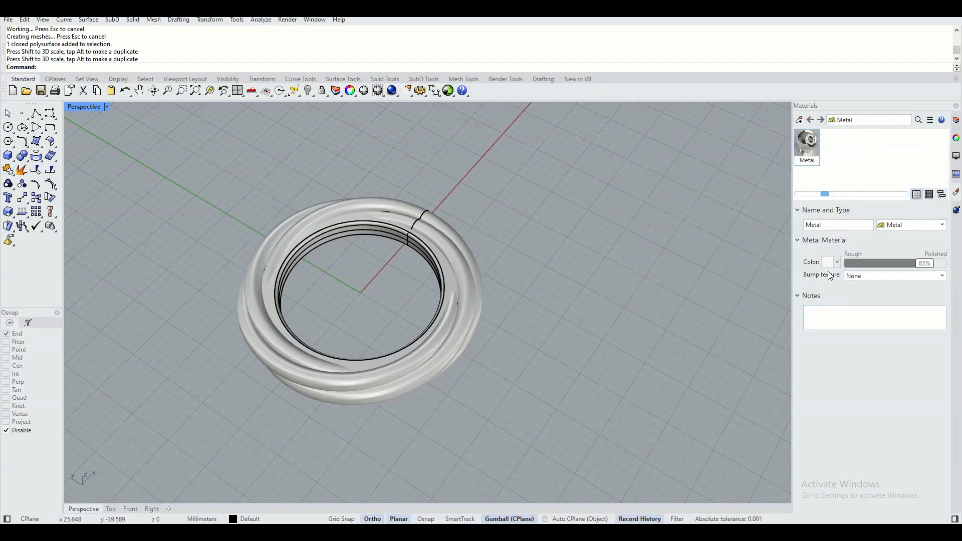
{"action": "left_click_drag", "start_coordinate": [591, 228], "coordinate": [397, 326]}
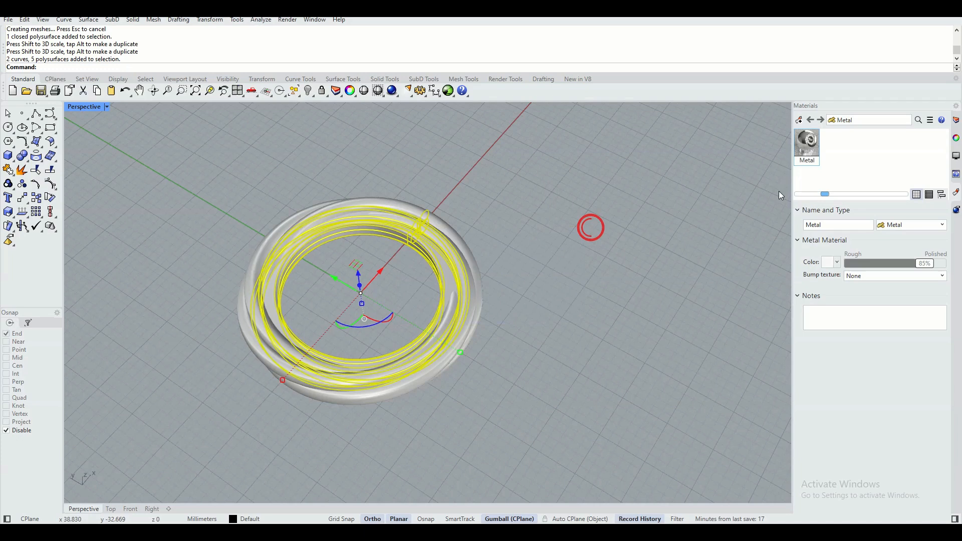
{"action": "right_click", "coordinate": [807, 143]}
{"action": "left_click", "coordinate": [723, 142]}
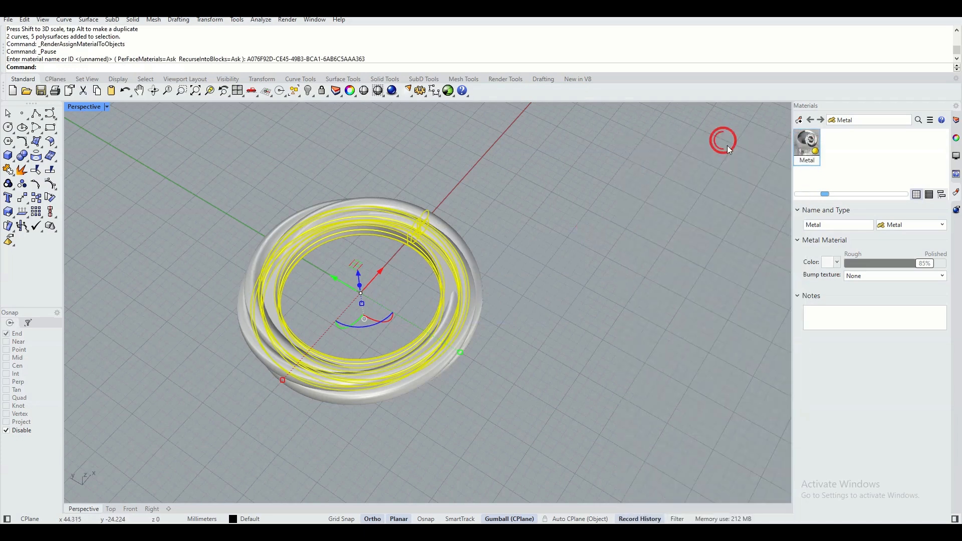
Copy the Metal material's color and set the Perspective viewport to Rendered display with nothing selected
{"action": "left_click", "coordinate": [838, 263]}
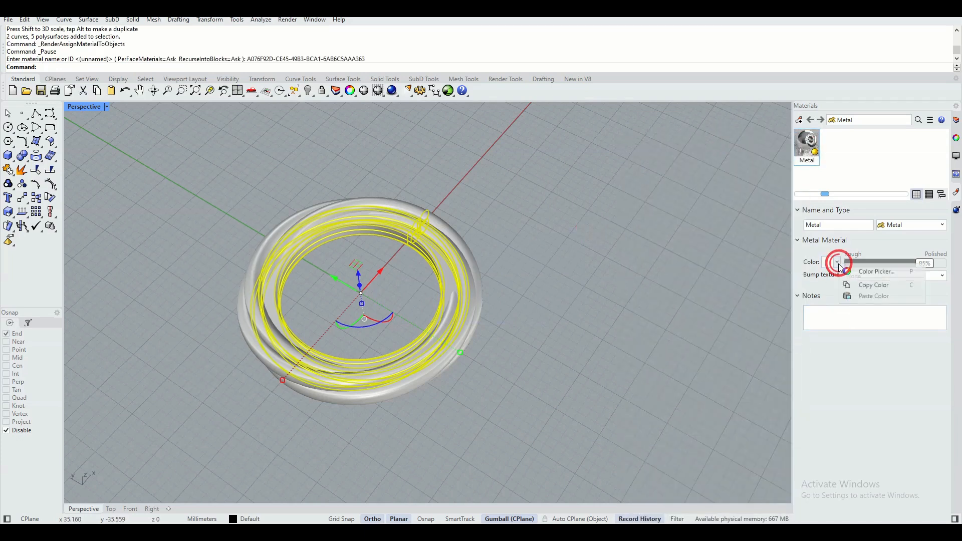
{"action": "left_click", "coordinate": [878, 287]}
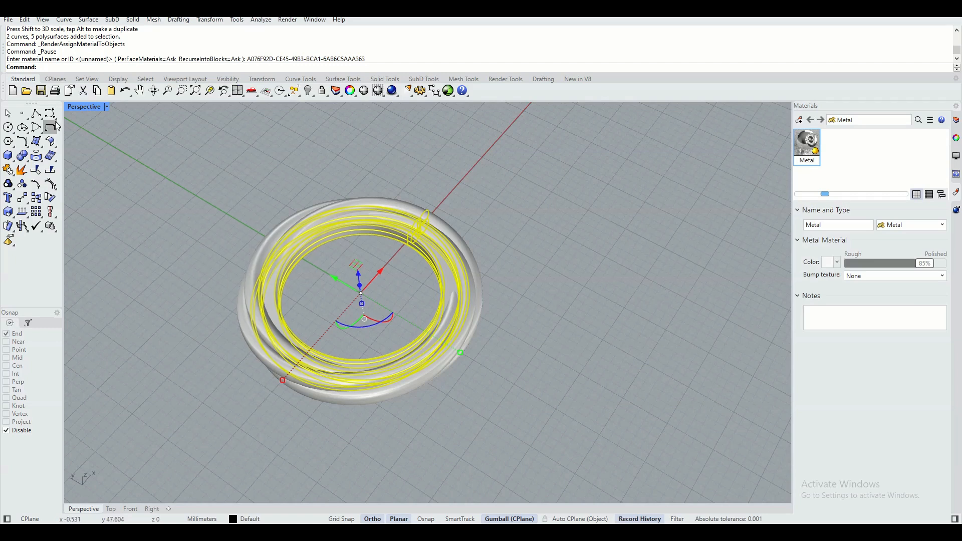
{"action": "left_click", "coordinate": [106, 106]}
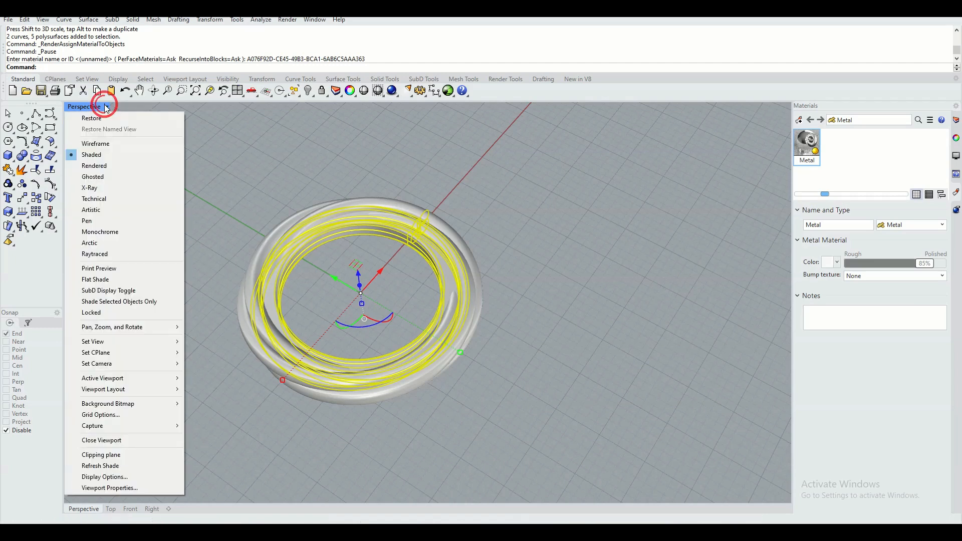
{"action": "left_click", "coordinate": [111, 170]}
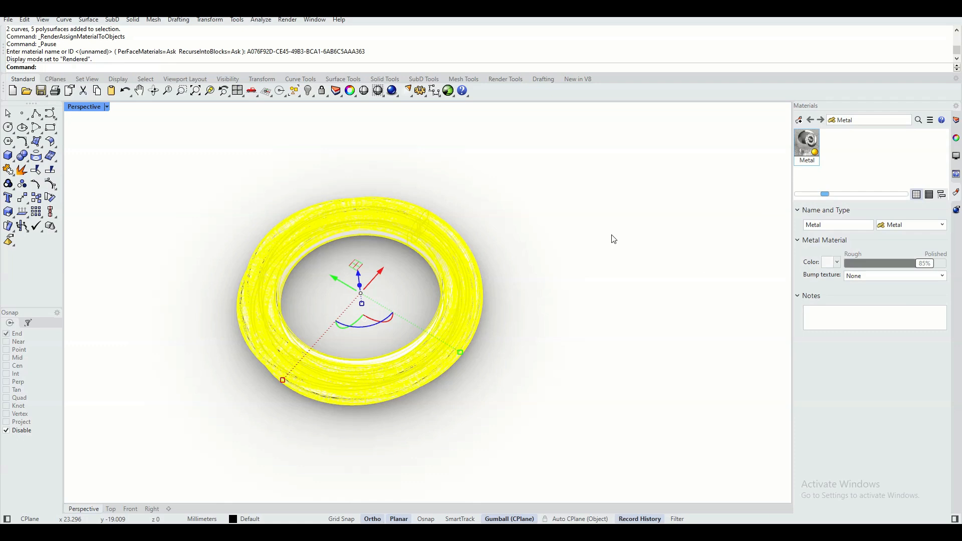
{"action": "key", "text": "Escape"}
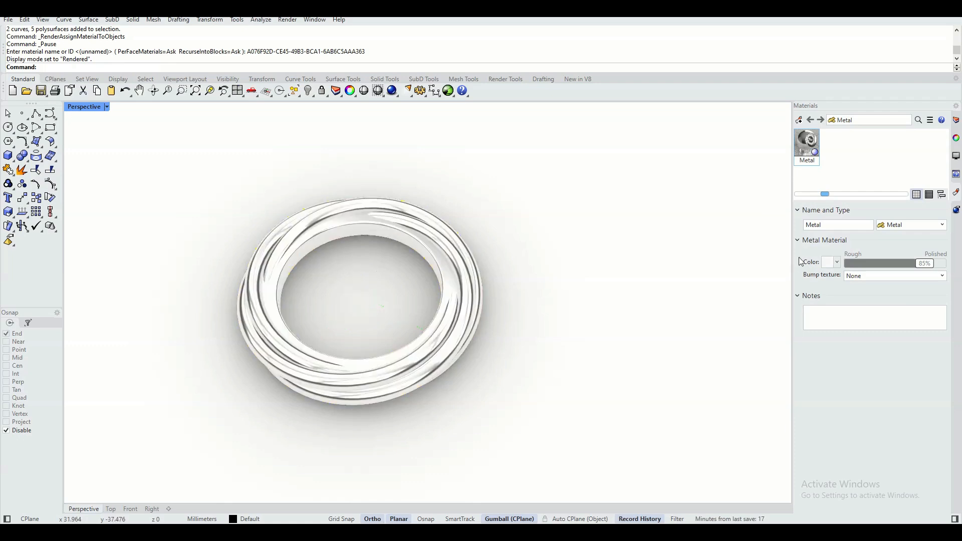
Set the Metal material's color to Gold from the custom color list
{"action": "left_click", "coordinate": [837, 262]}
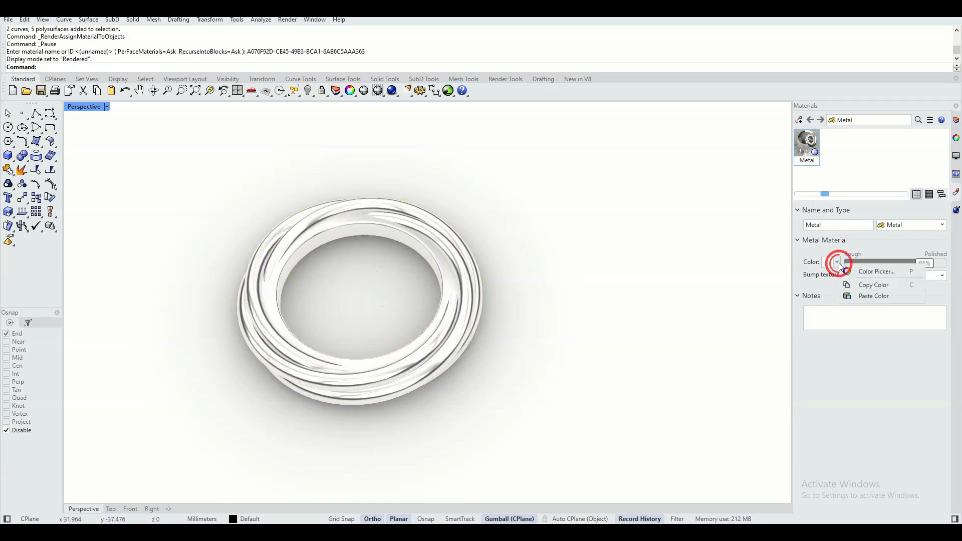
{"action": "left_click", "coordinate": [875, 284]}
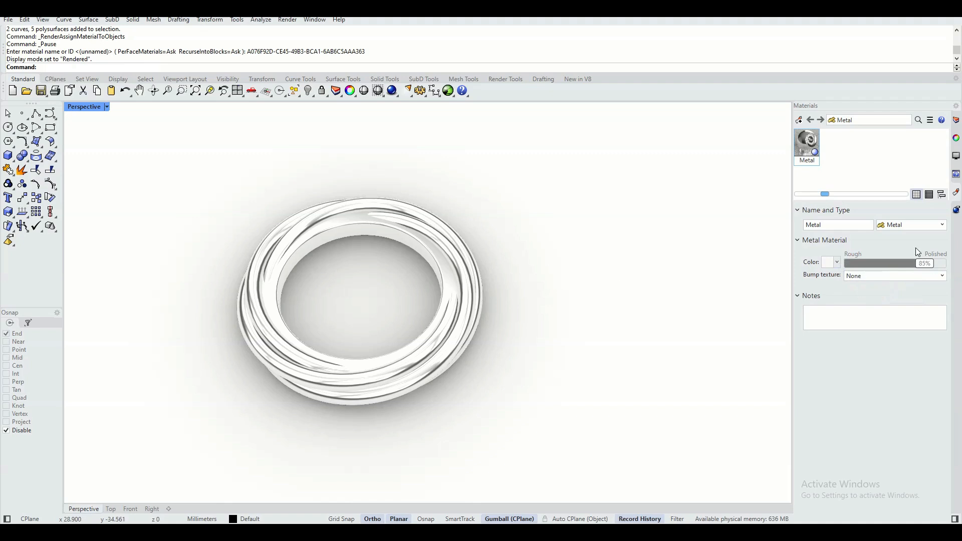
{"action": "left_click", "coordinate": [837, 263]}
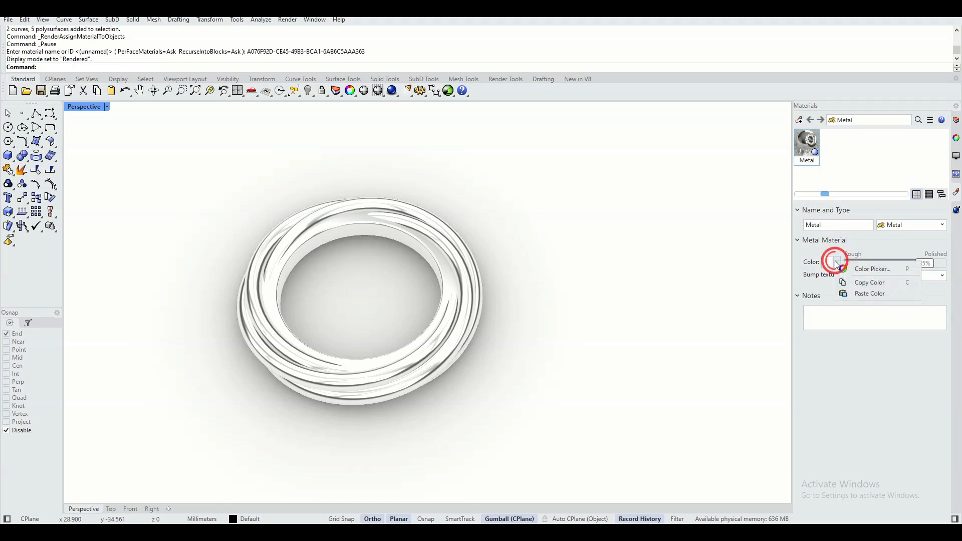
{"action": "left_click", "coordinate": [877, 269]}
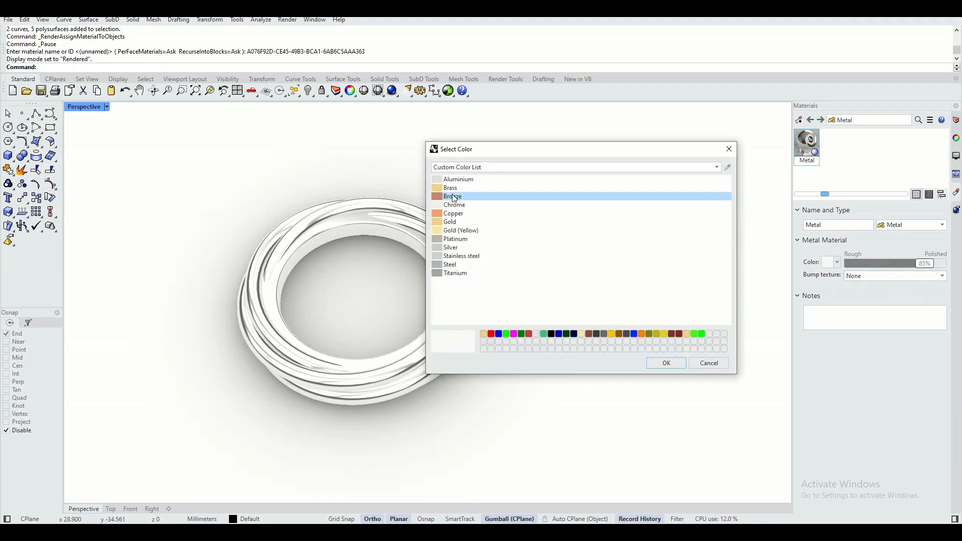
{"action": "left_click", "coordinate": [461, 221]}
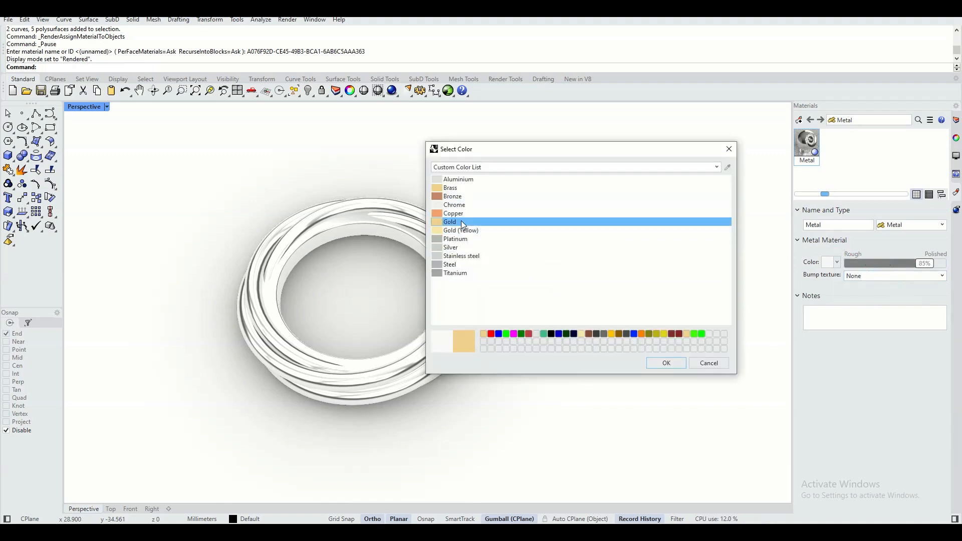
{"action": "left_click", "coordinate": [667, 364]}
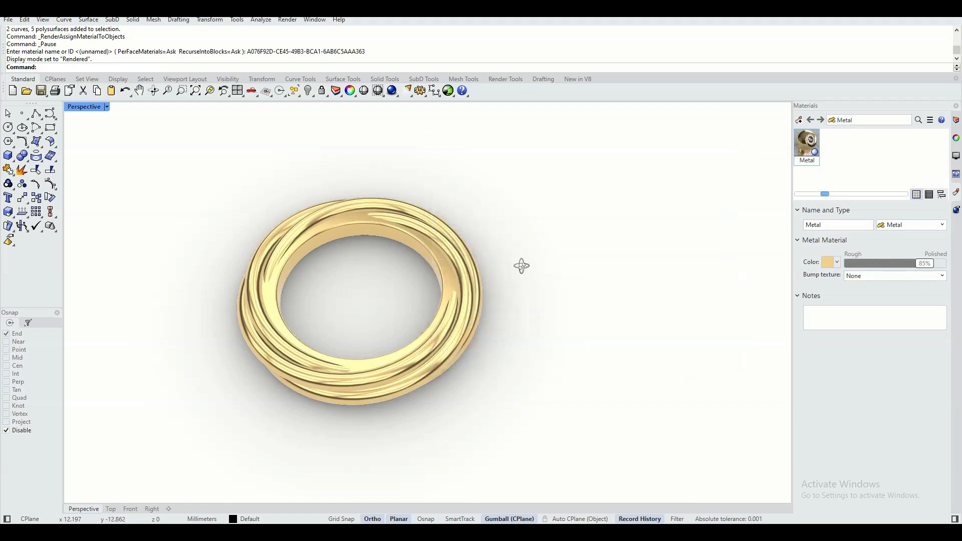
Examine the rendered ring from a lower, closer angle, selecting the inner band and clearing the selection
{"action": "mouse_move", "coordinate": [517, 271]}
{"action": "right_mouse_down"}
{"action": "mouse_move", "coordinate": [532, 232]}
{"action": "mouse_move", "coordinate": [539, 251]}
{"action": "right_mouse_up"}
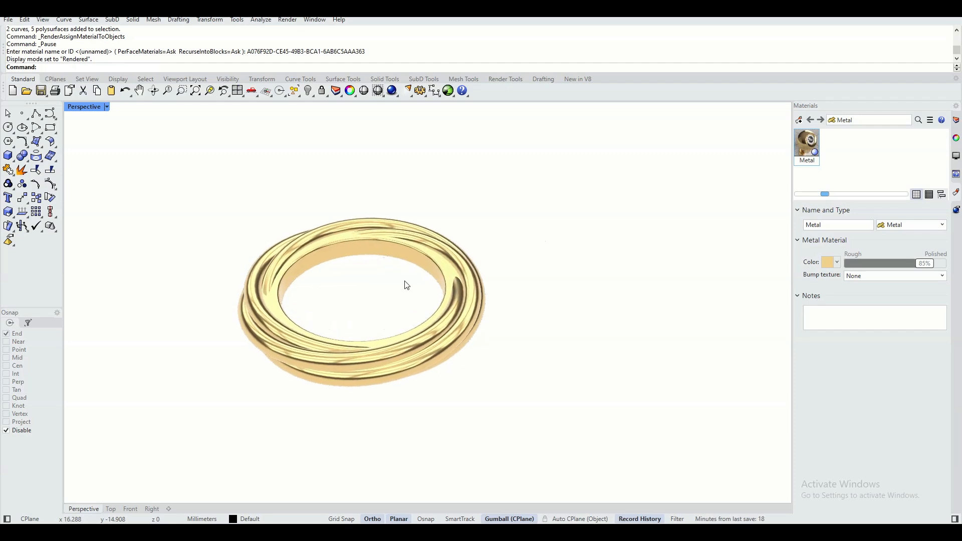
{"action": "right_click_drag", "start_coordinate": [385, 254], "coordinate": [384, 274]}
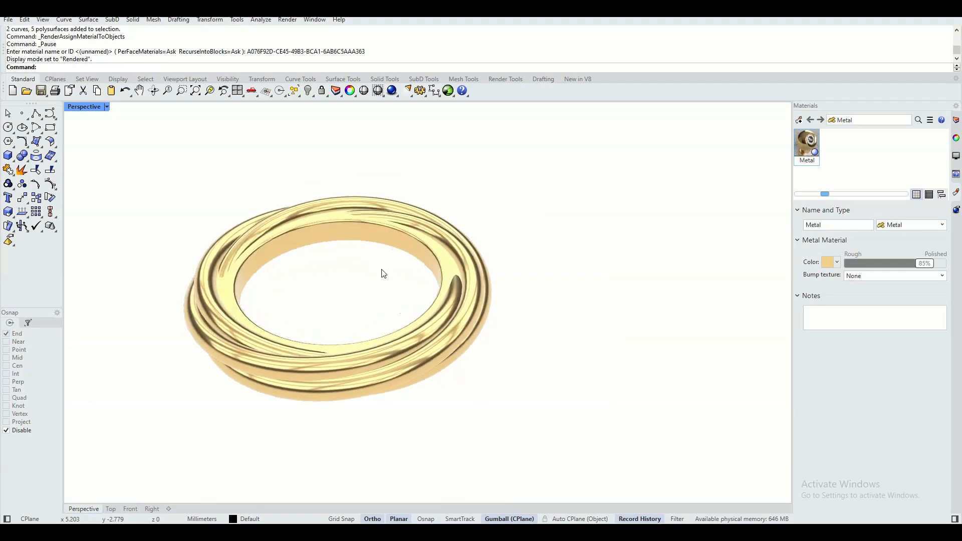
{"action": "left_click", "coordinate": [423, 257]}
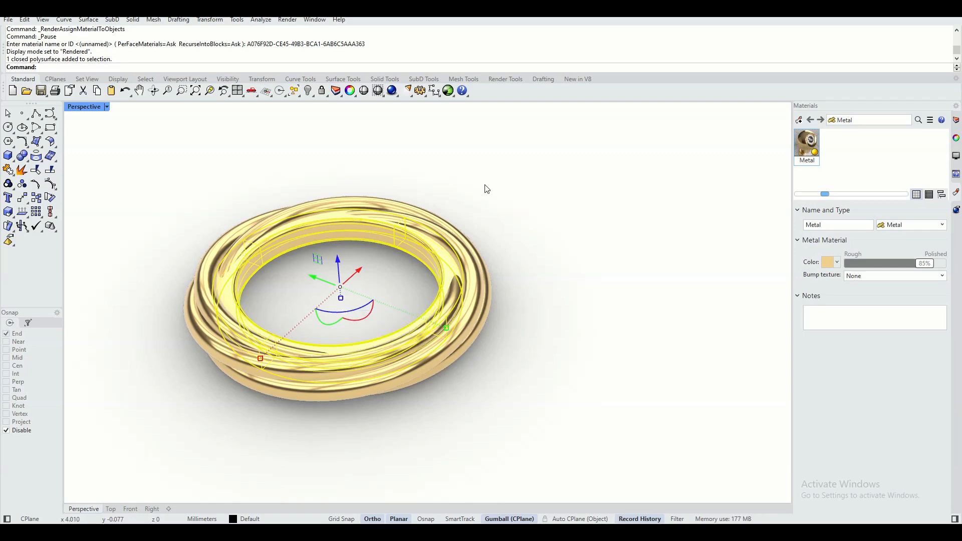
{"action": "left_click", "coordinate": [517, 199]}
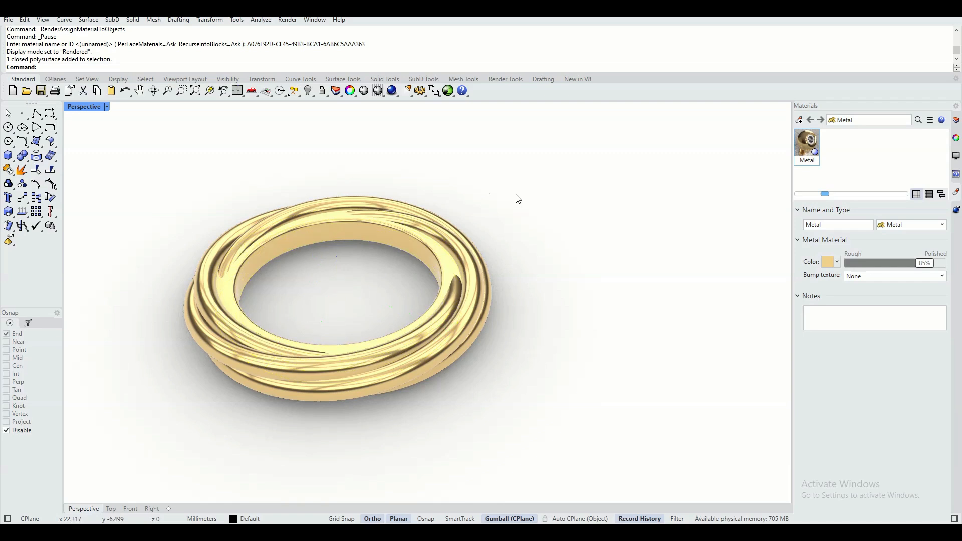